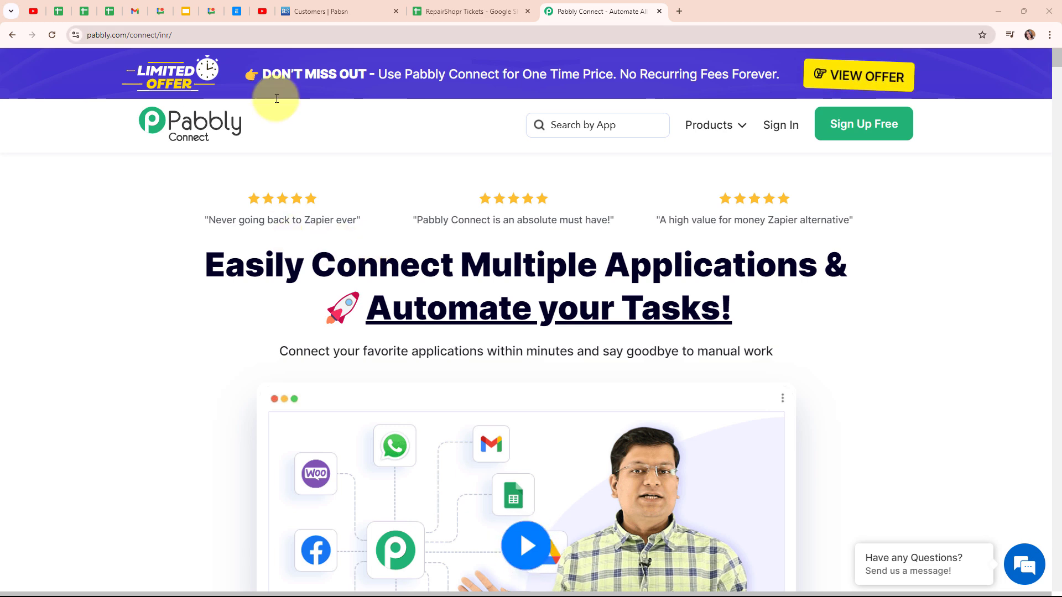
# Review the RepairShopr customer list and the RepairShopr Tickets spreadsheet columns in the open tabs
pyautogui.click(313, 7)
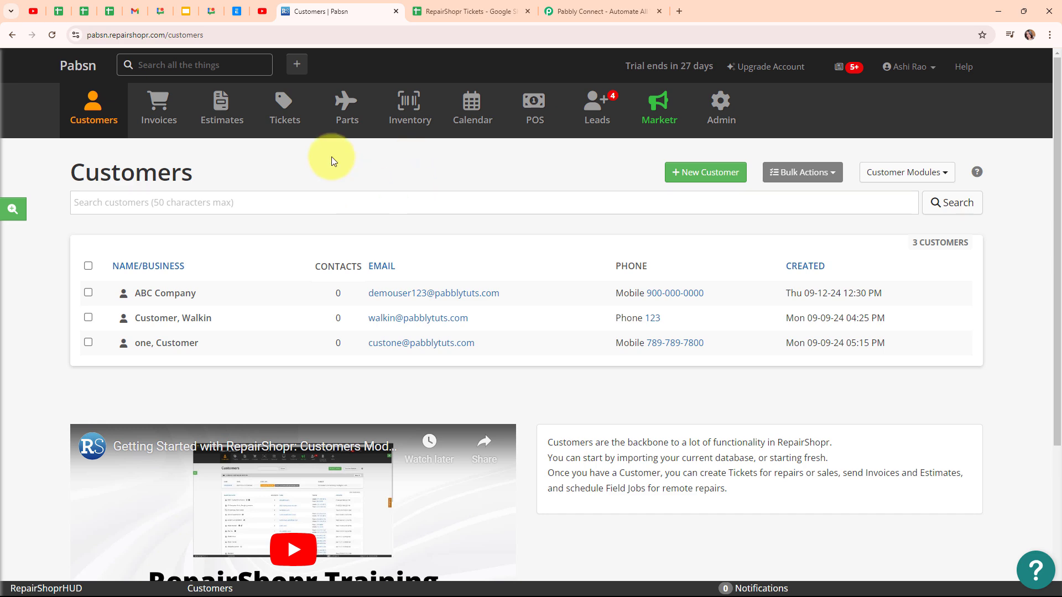
pyautogui.click(472, 6)
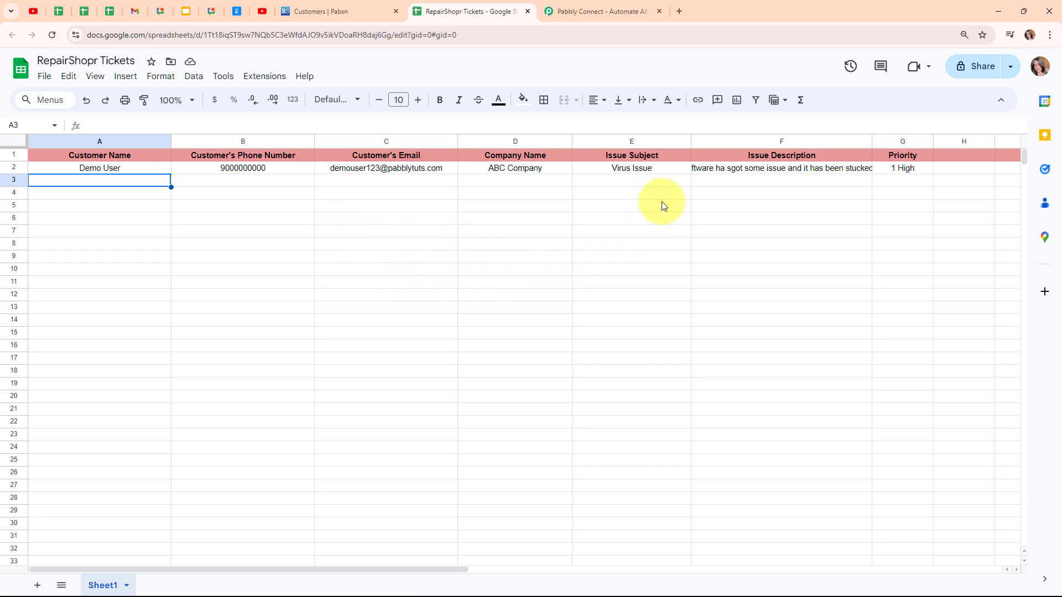
pyautogui.click(602, 10)
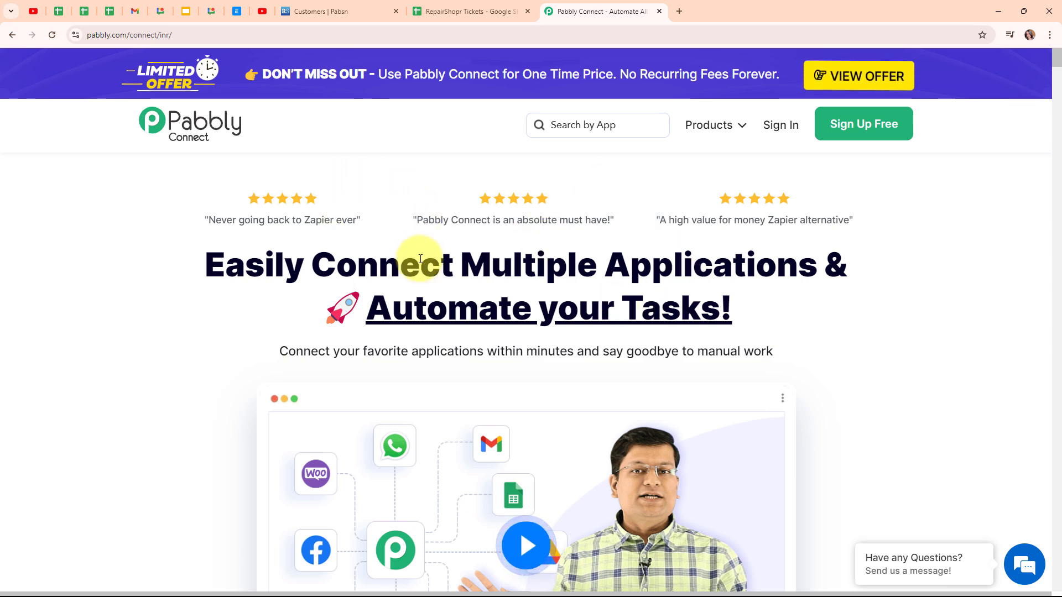
pyautogui.click(251, 32)
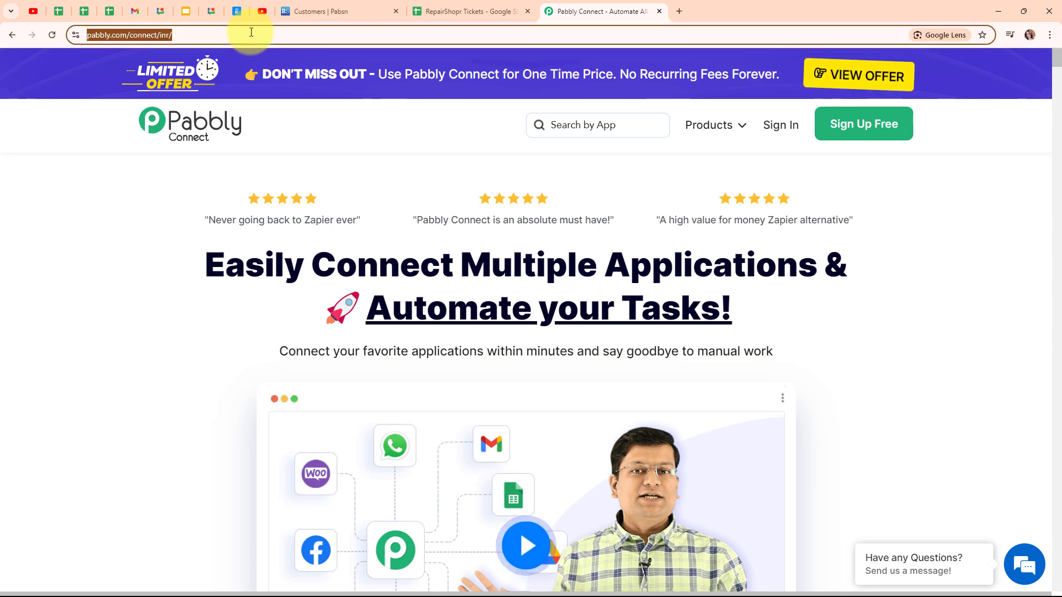
pyautogui.click(320, 137)
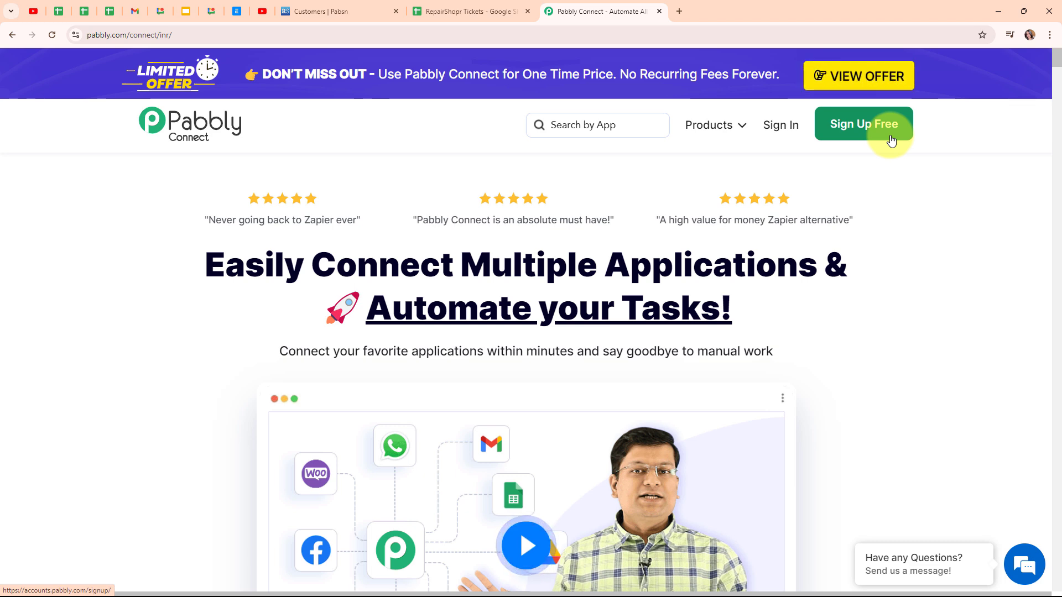
# Sign in from the Pabbly Connect site and open Pabbly Connect from the Pabbly apps page
pyautogui.click(793, 129)
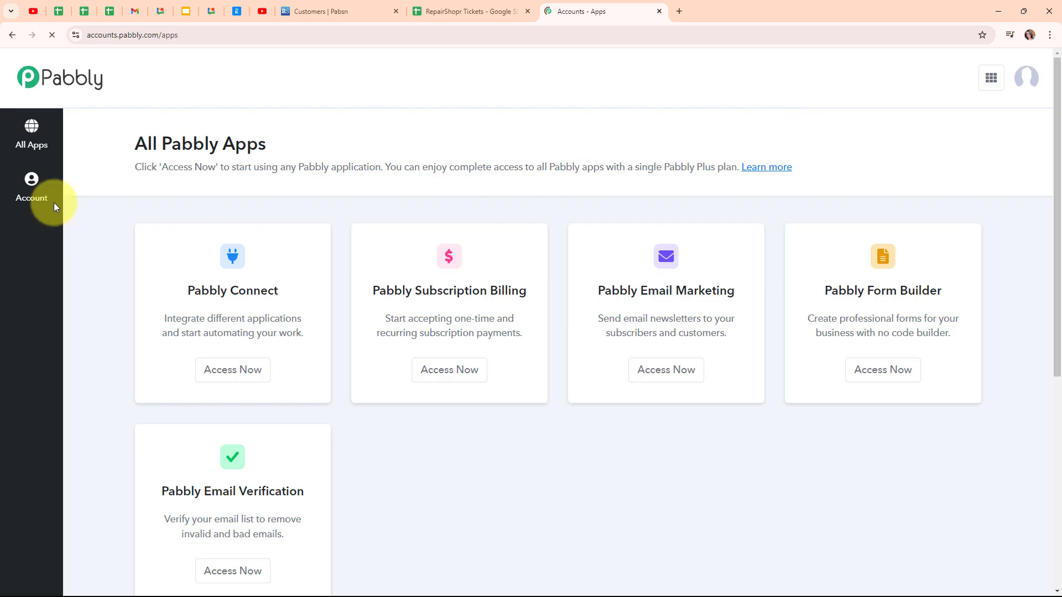
pyautogui.moveTo(141, 134); pyautogui.dragTo(309, 137)
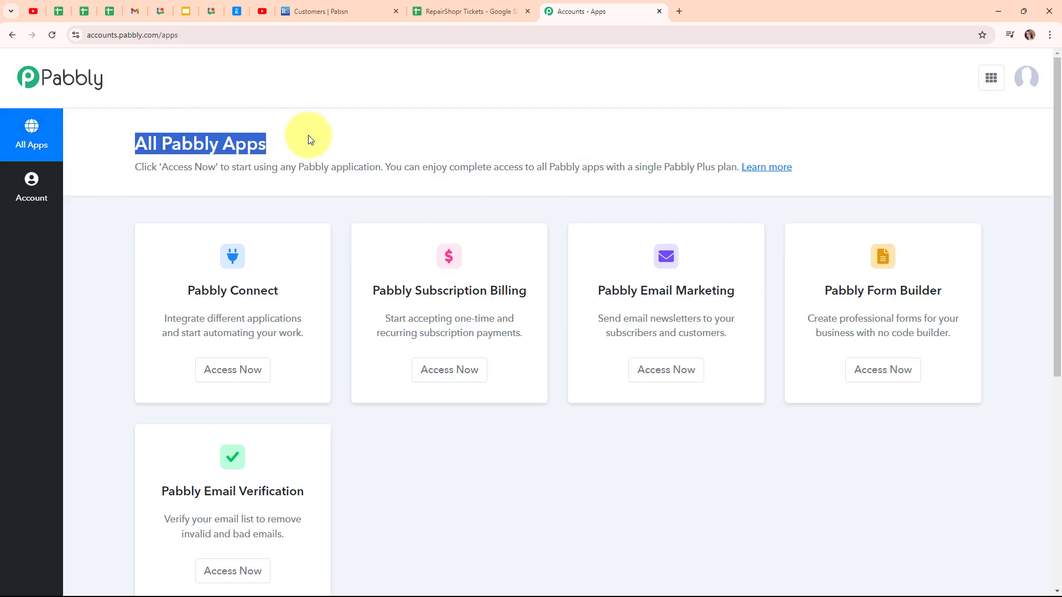
pyautogui.click(467, 135)
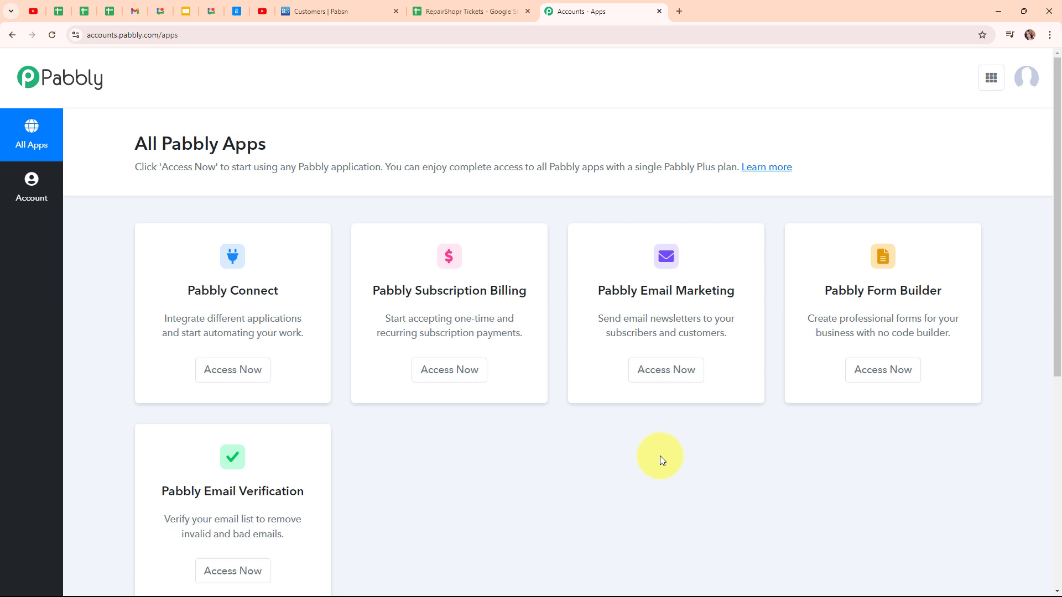
pyautogui.click(229, 375)
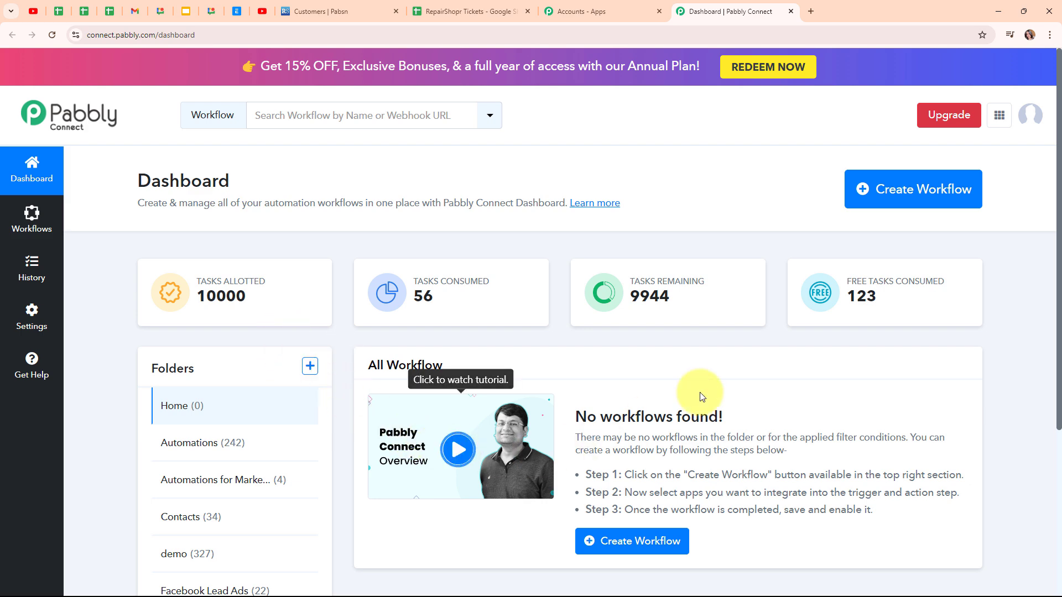
# Start a new workflow named 'Add RepairShopr Ticket in Google Sheets' in the Automations folder
pyautogui.click(858, 196)
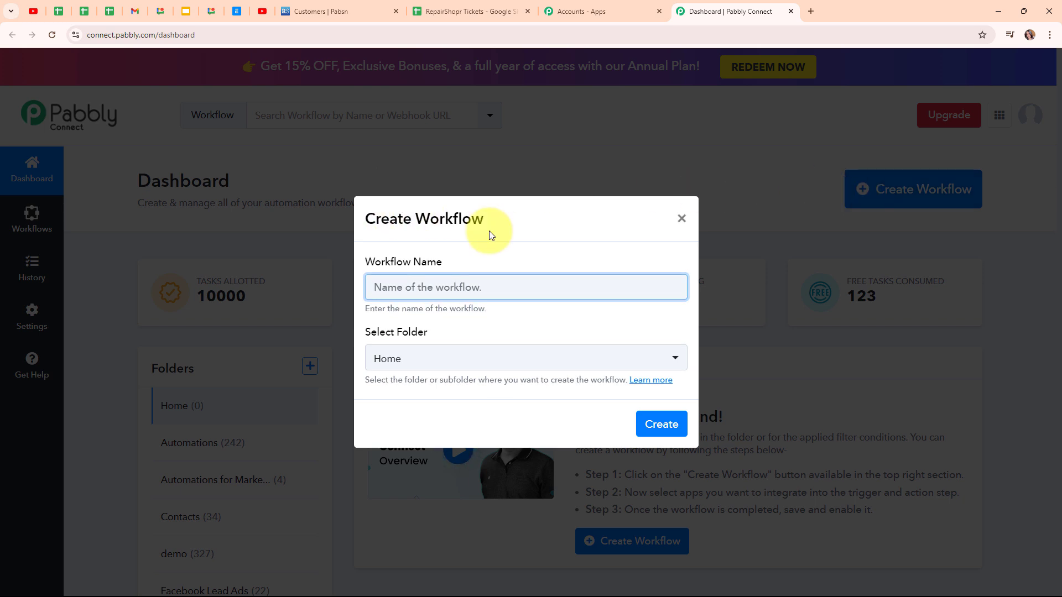
pyautogui.write('Add RepairShopr Ticket in Google Sheets')
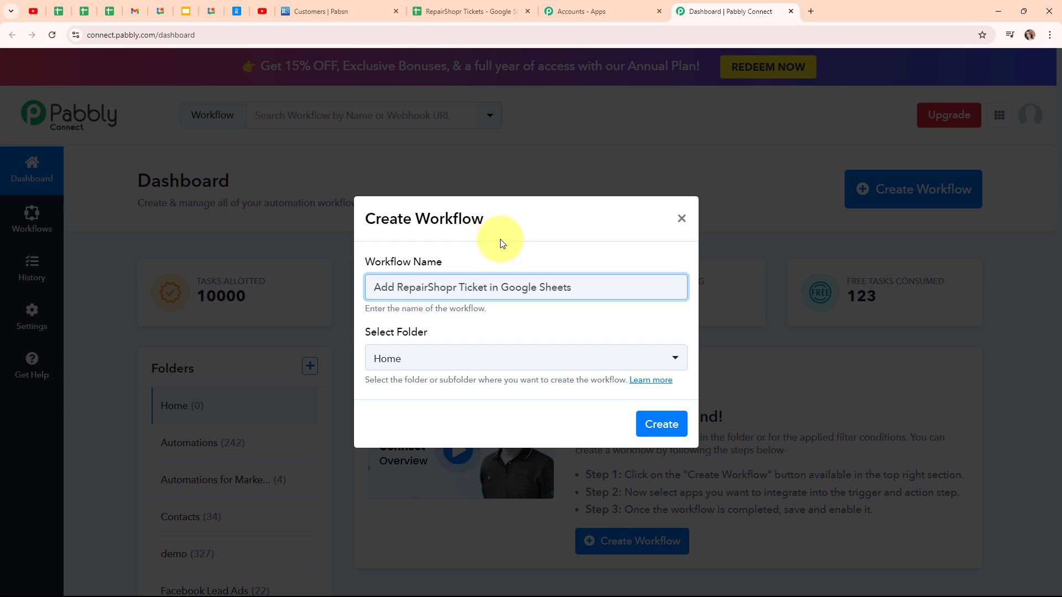
pyautogui.click(542, 366)
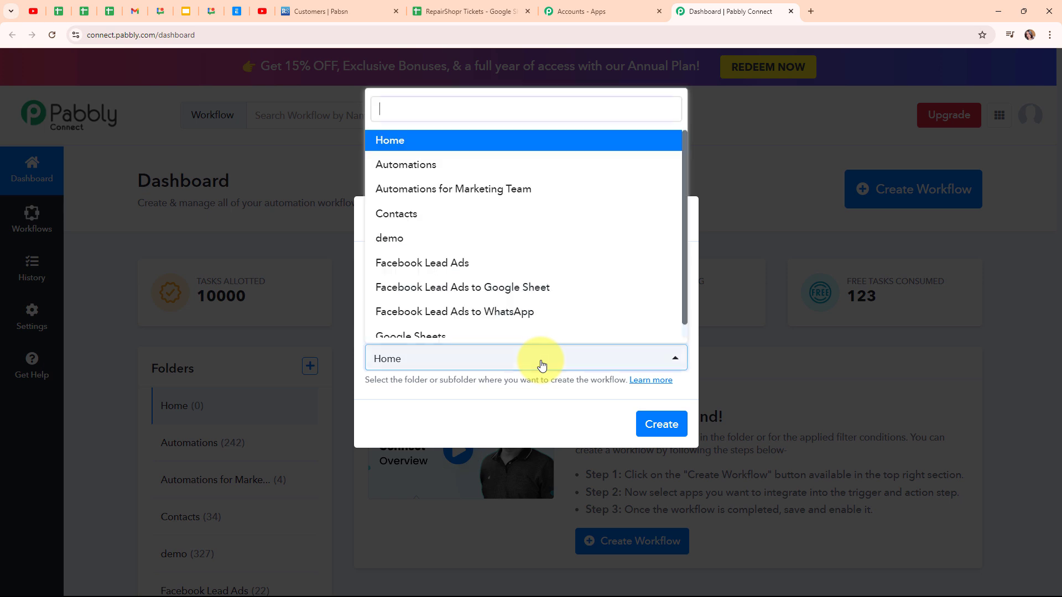
pyautogui.click(475, 164)
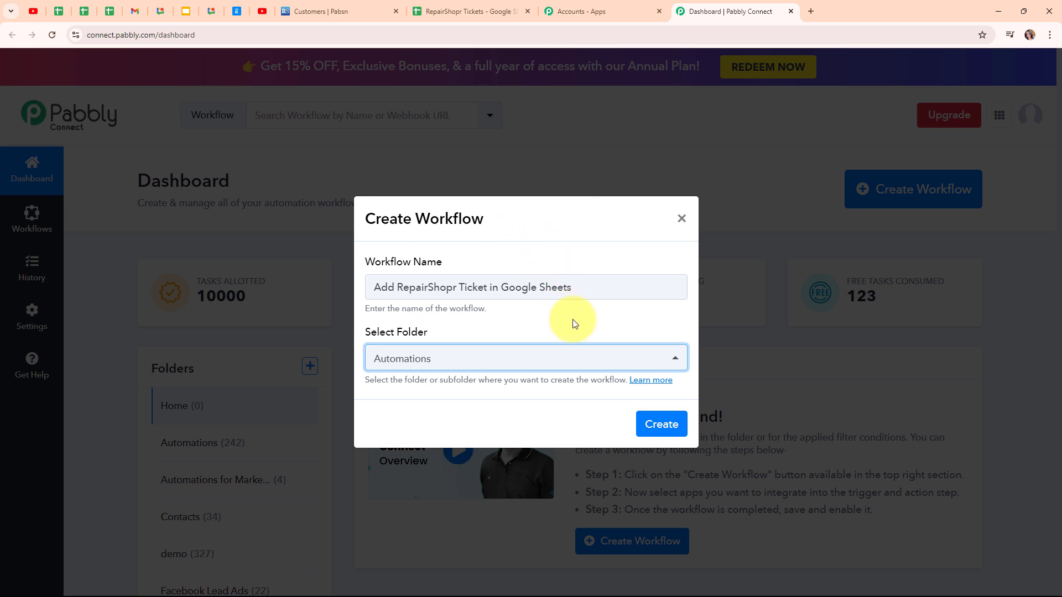
pyautogui.click(645, 382)
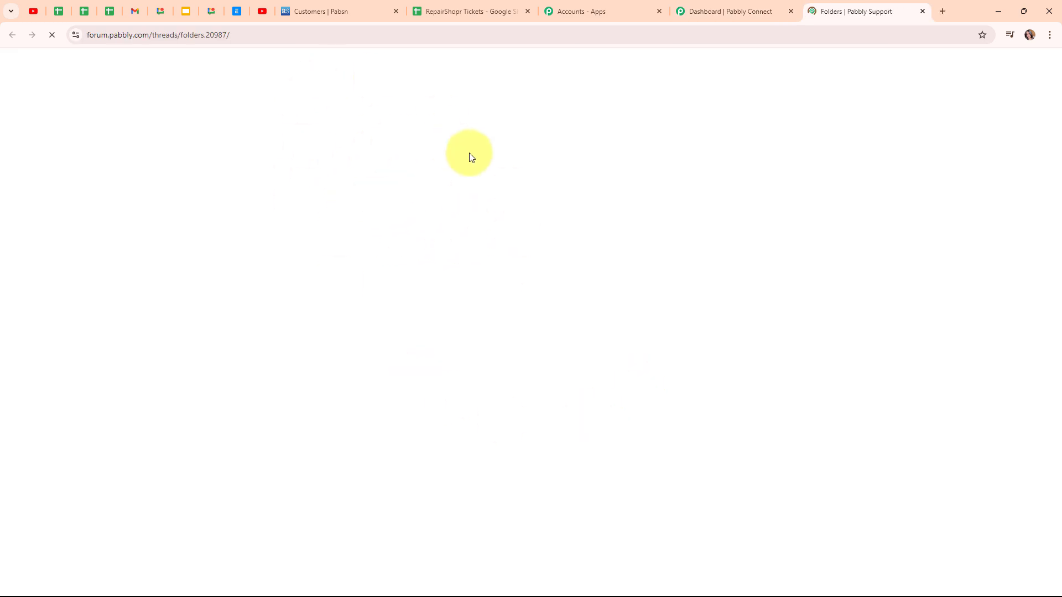
pyautogui.scroll(-10, 688, 238)
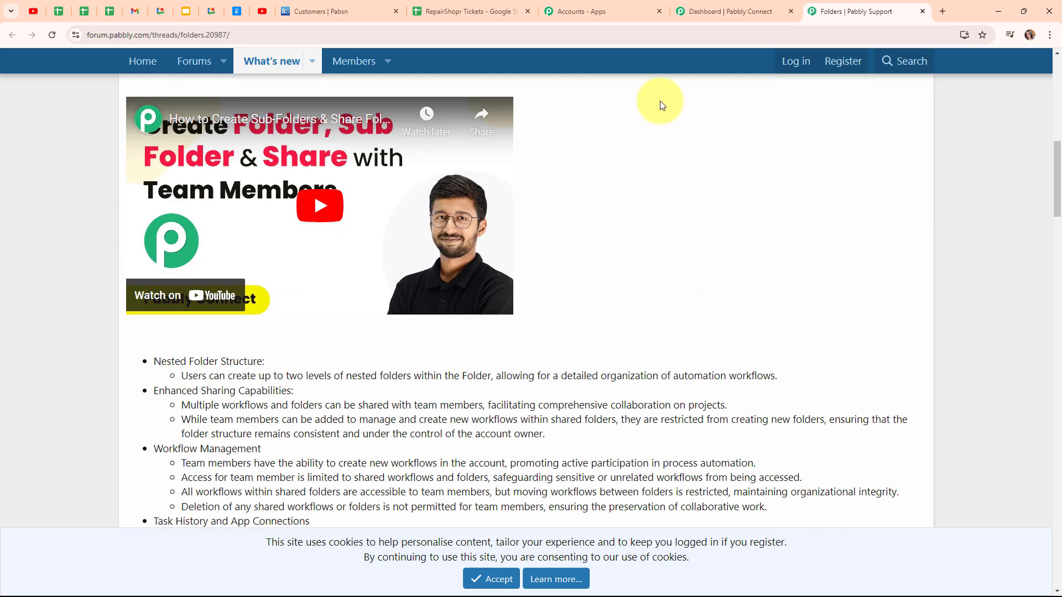
pyautogui.click(922, 11)
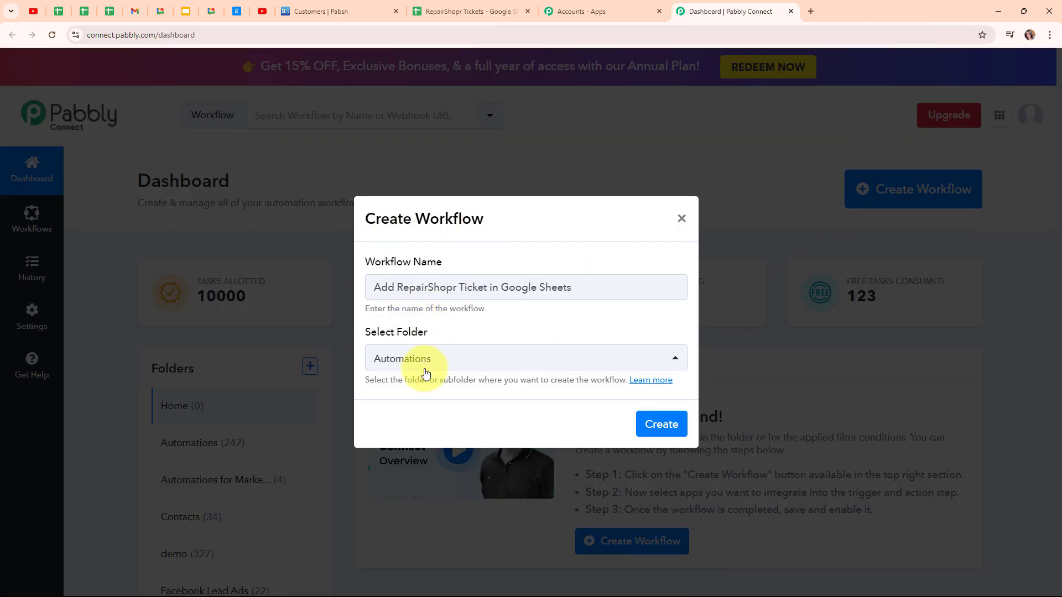
# Create the workflow and set its trigger to the RepairShopr app with the New Ticket event
pyautogui.click(662, 424)
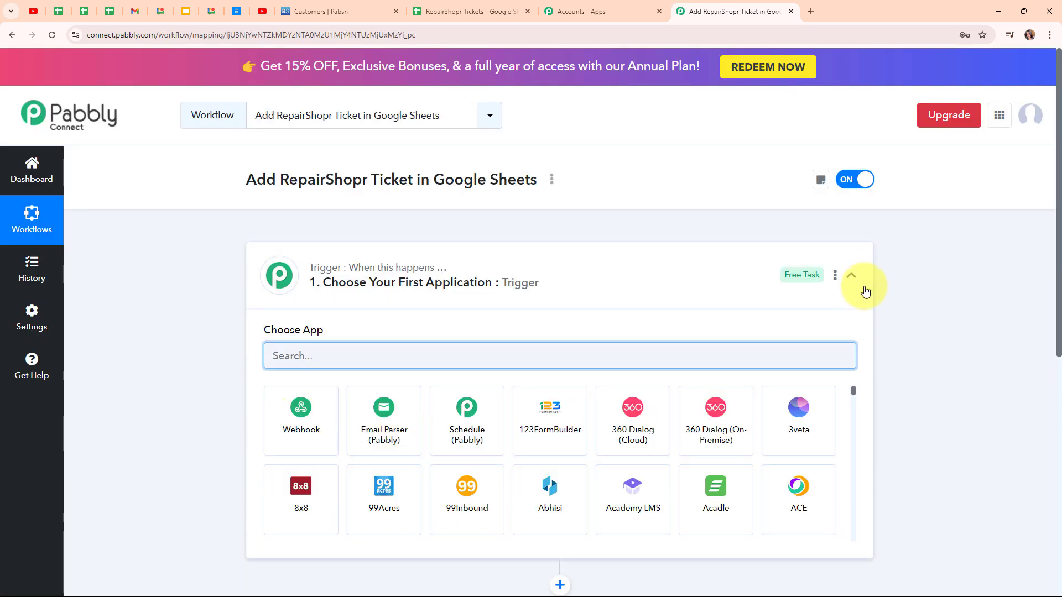
pyautogui.click(860, 283)
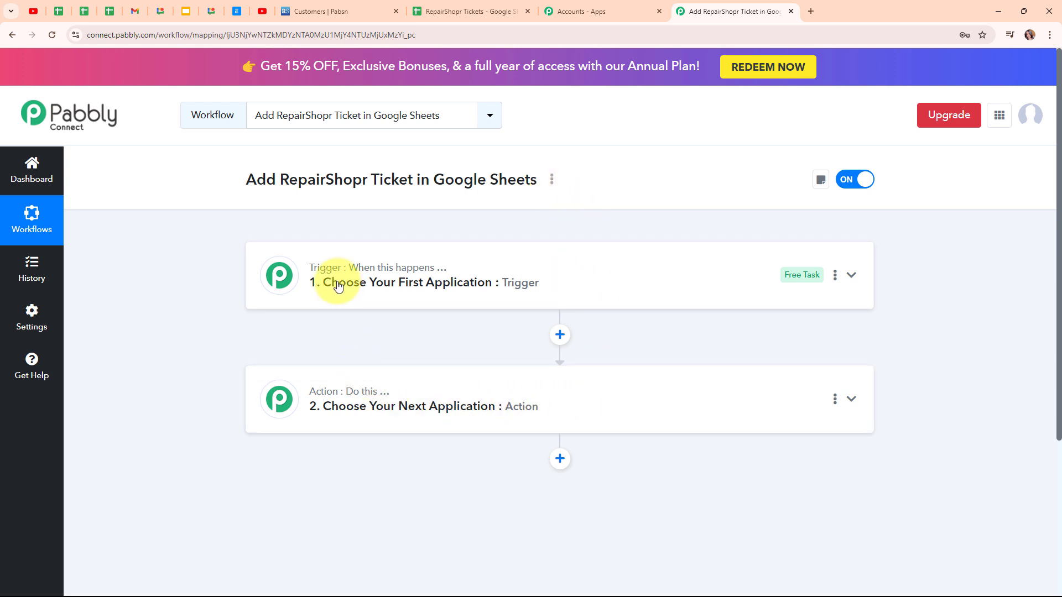
pyautogui.moveTo(352, 401)
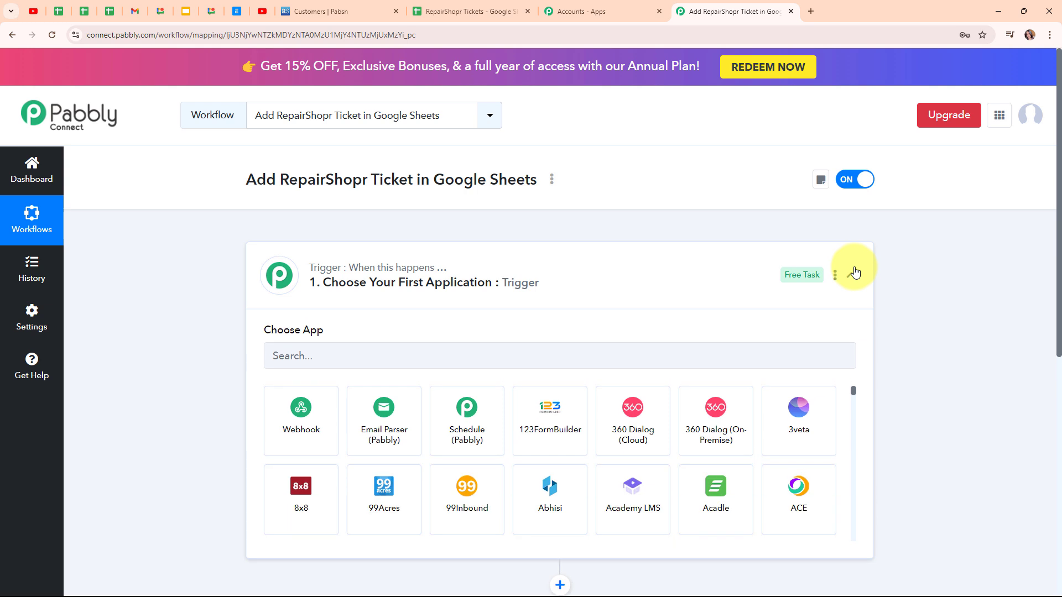
pyautogui.click(350, 354)
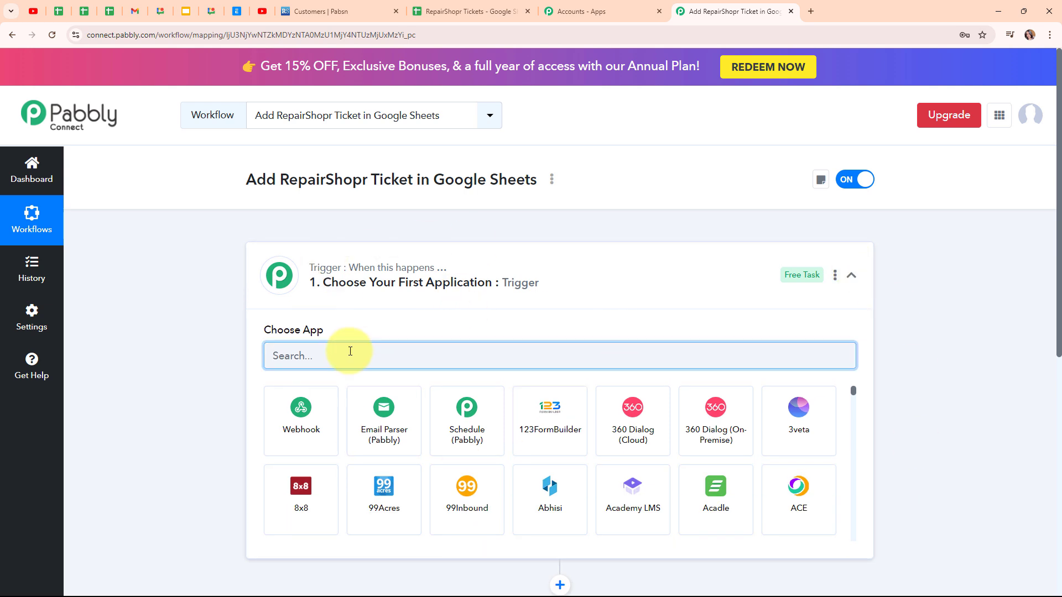
pyautogui.write('Repai')
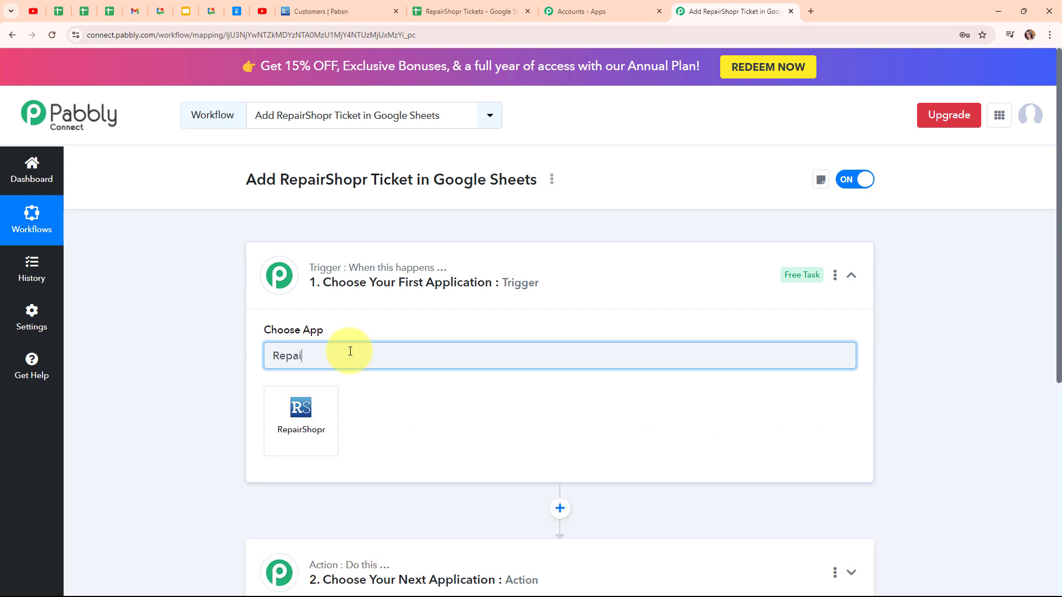
pyautogui.click(310, 432)
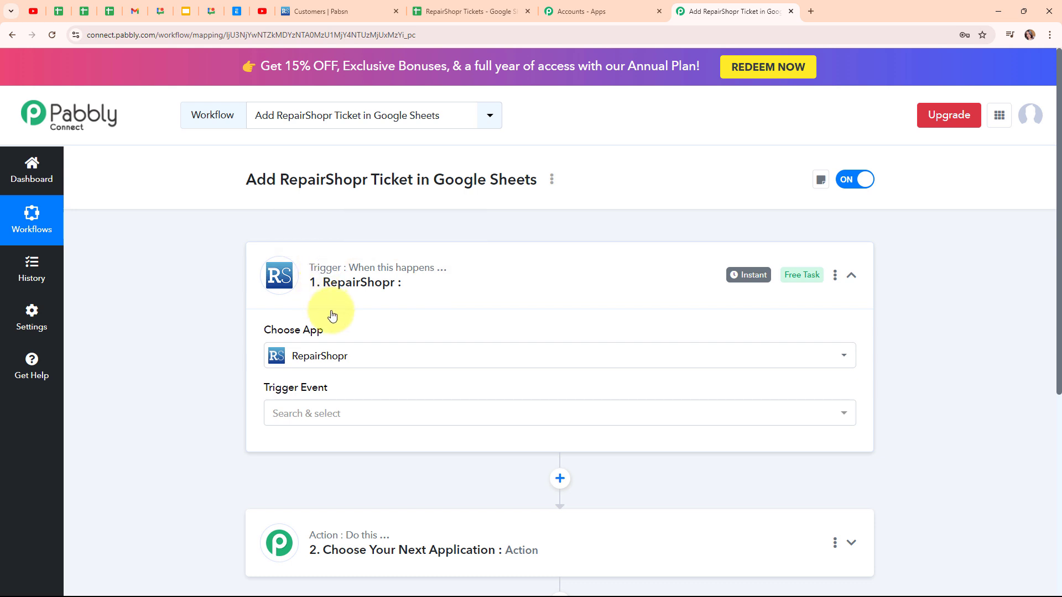
pyautogui.click(354, 416)
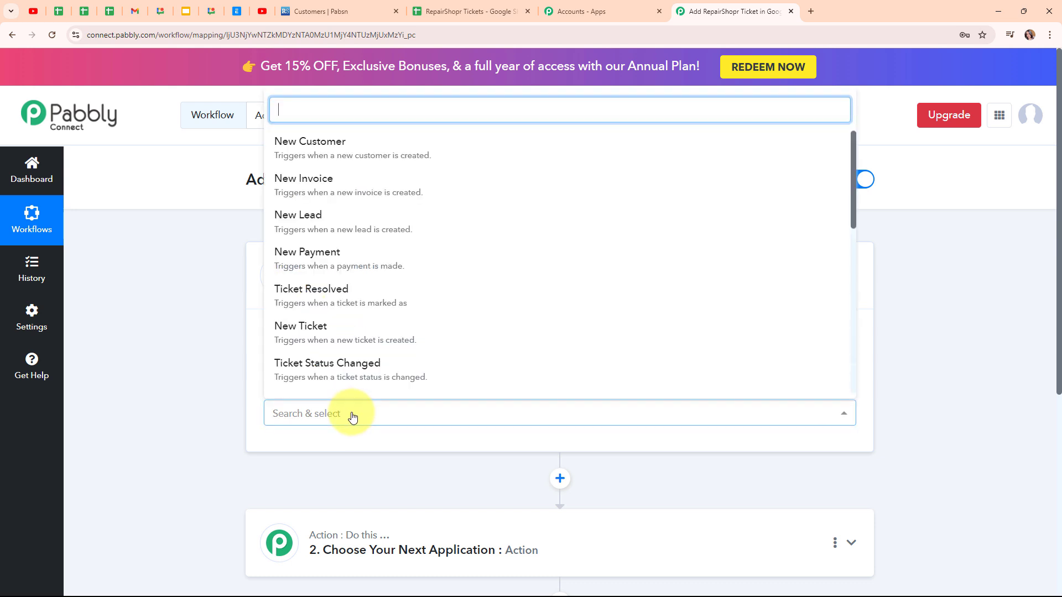
pyautogui.click(382, 344)
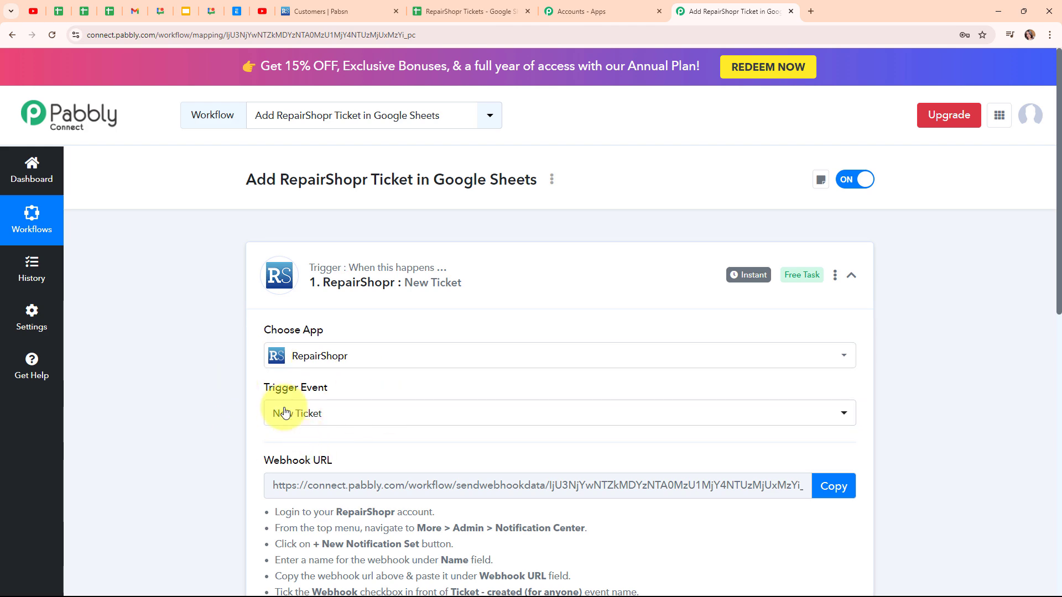
# Copy the trigger's webhook URL after reading the RepairShopr setup instructions
pyautogui.scroll(-4, 917, 433)
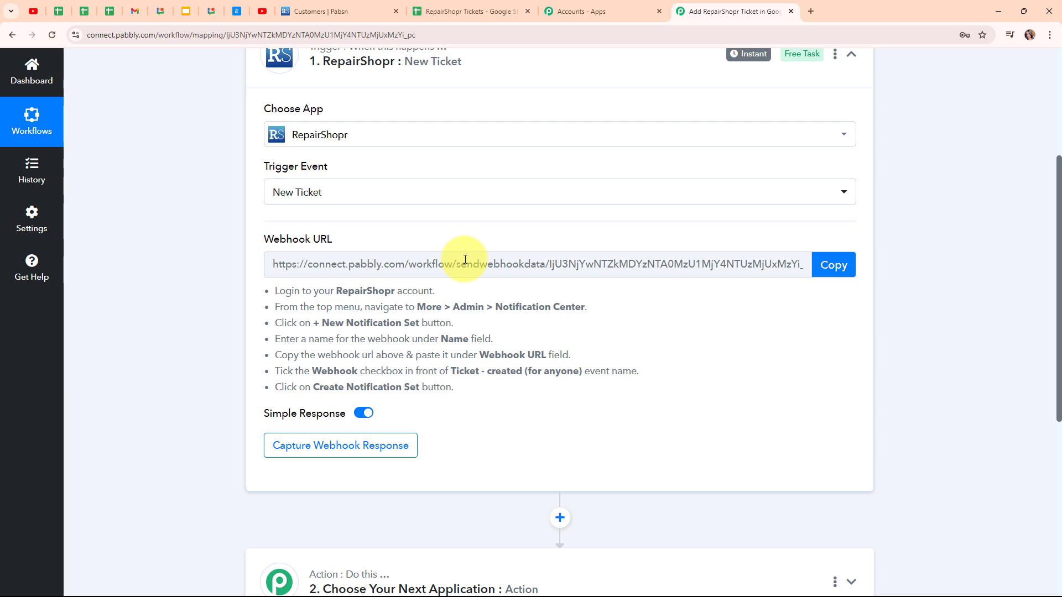
pyautogui.moveTo(275, 287); pyautogui.dragTo(490, 395)
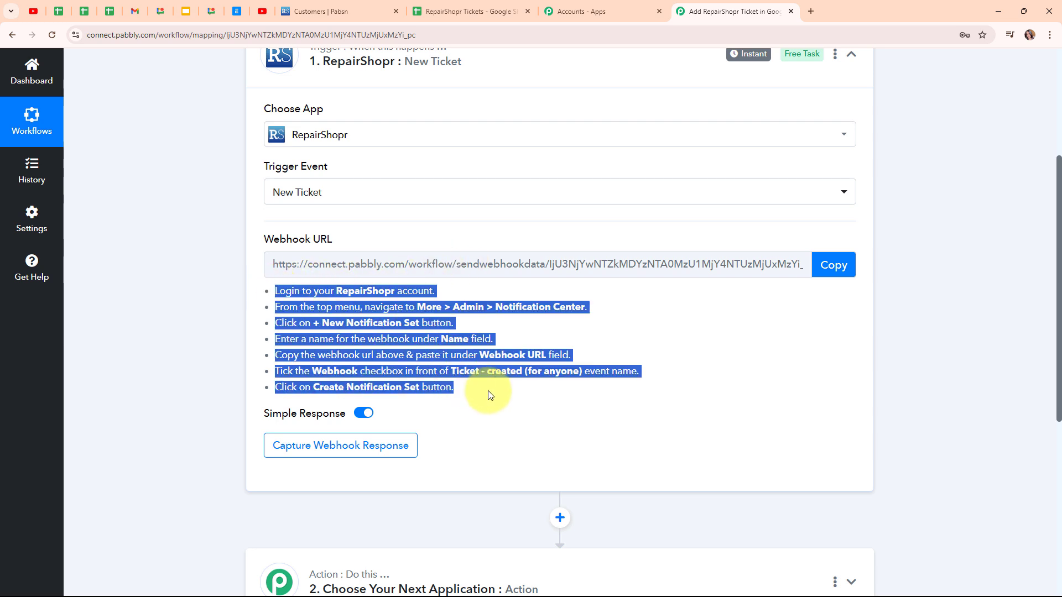
pyautogui.click(490, 395)
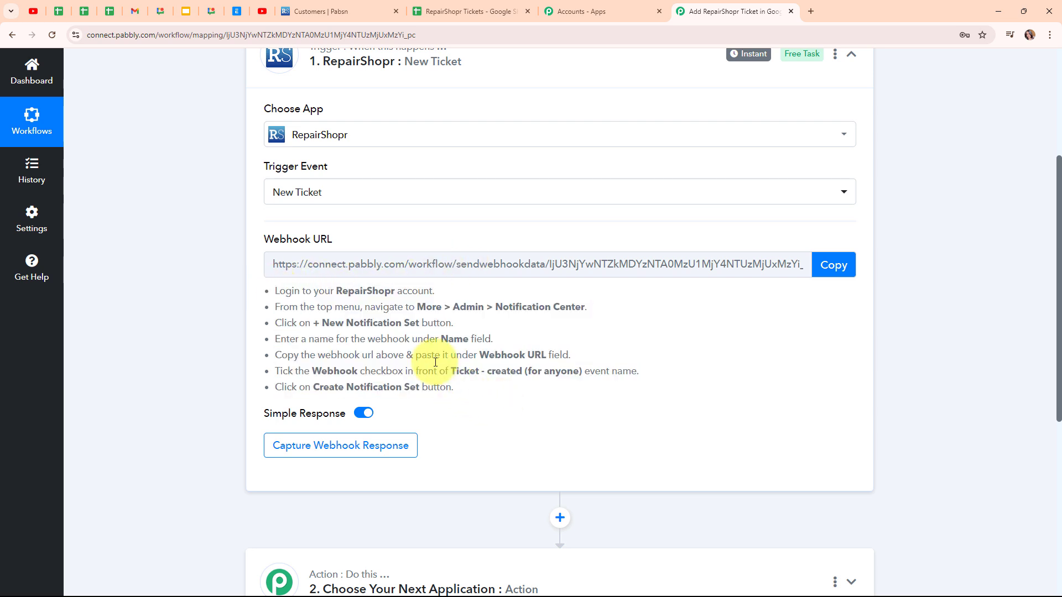
pyautogui.click(836, 267)
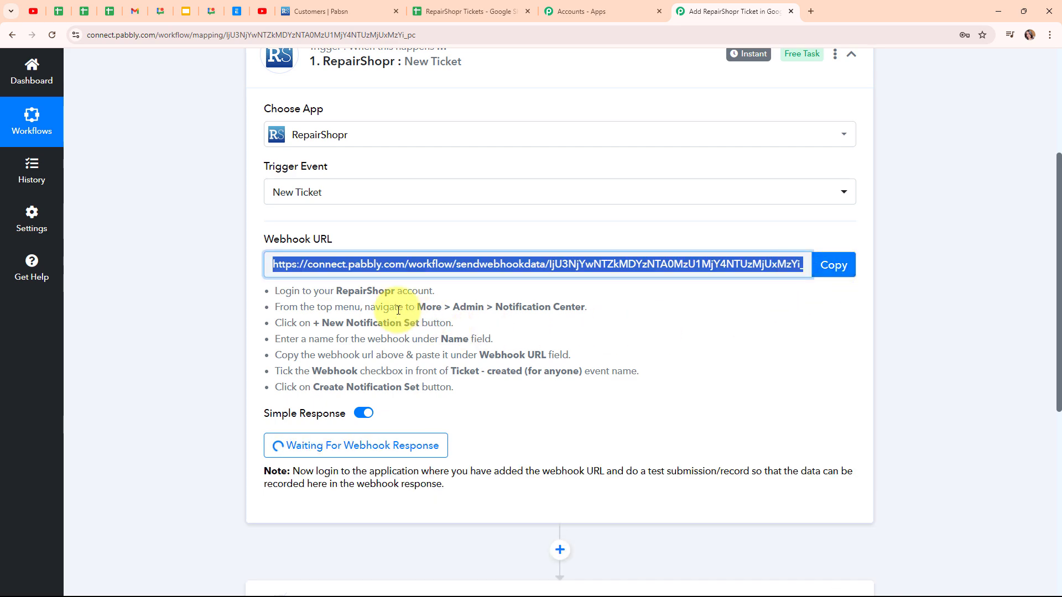
# In RepairShopr, open the admin Notification Center and start a new notification set
pyautogui.click(352, 5)
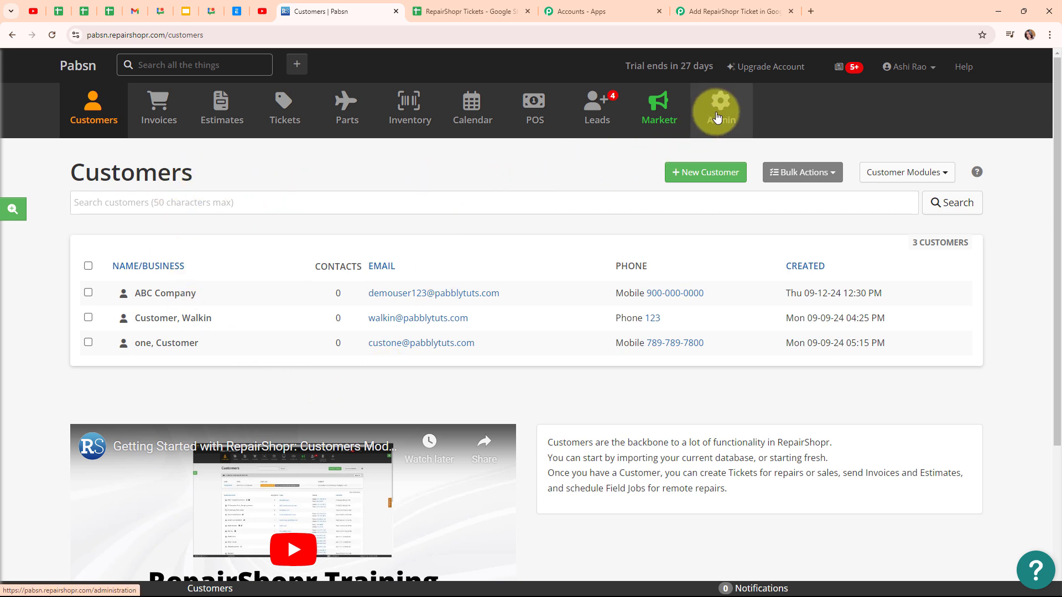
pyautogui.click(718, 118)
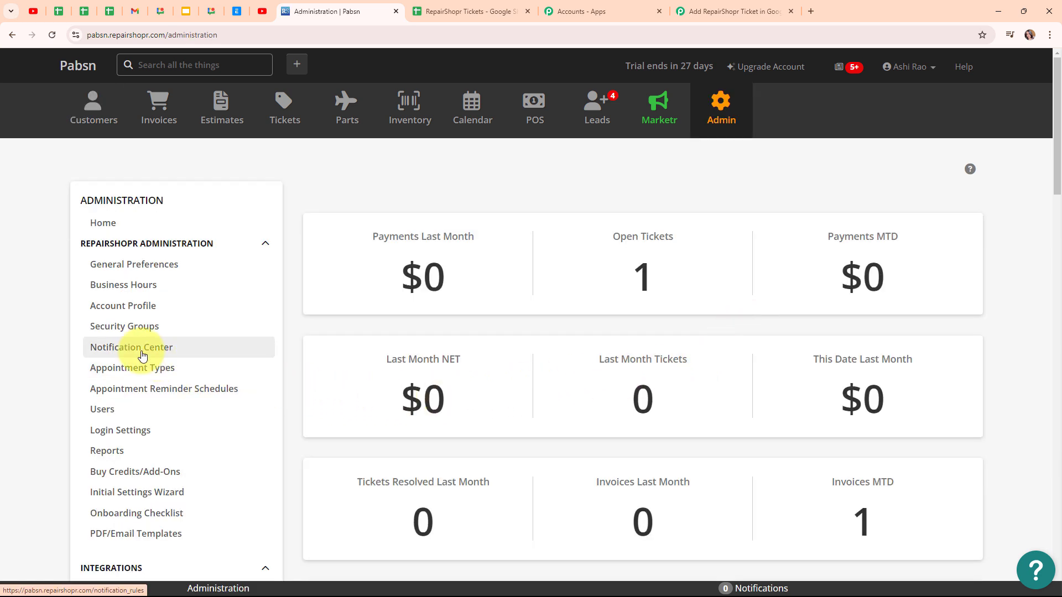
pyautogui.click(142, 356)
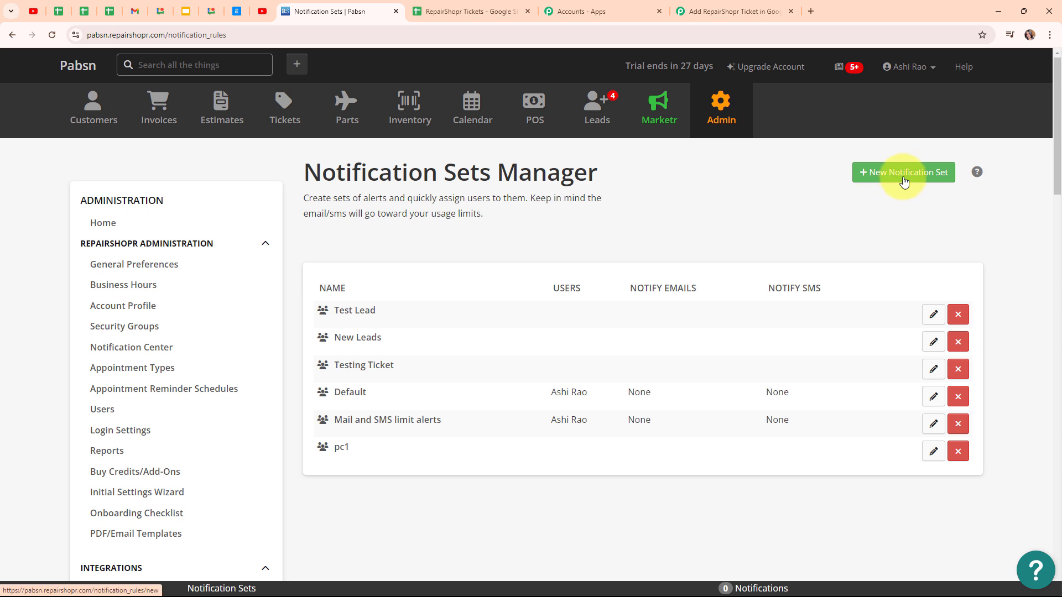
pyautogui.click(902, 181)
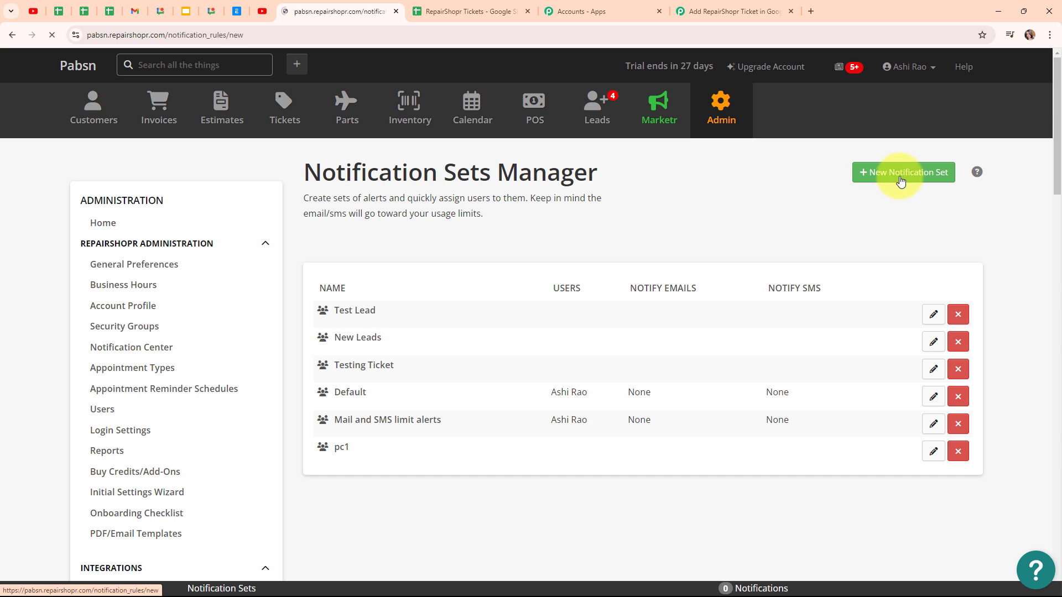
# Name the new notification set New Ticket
pyautogui.scroll(-1, 802, 216)
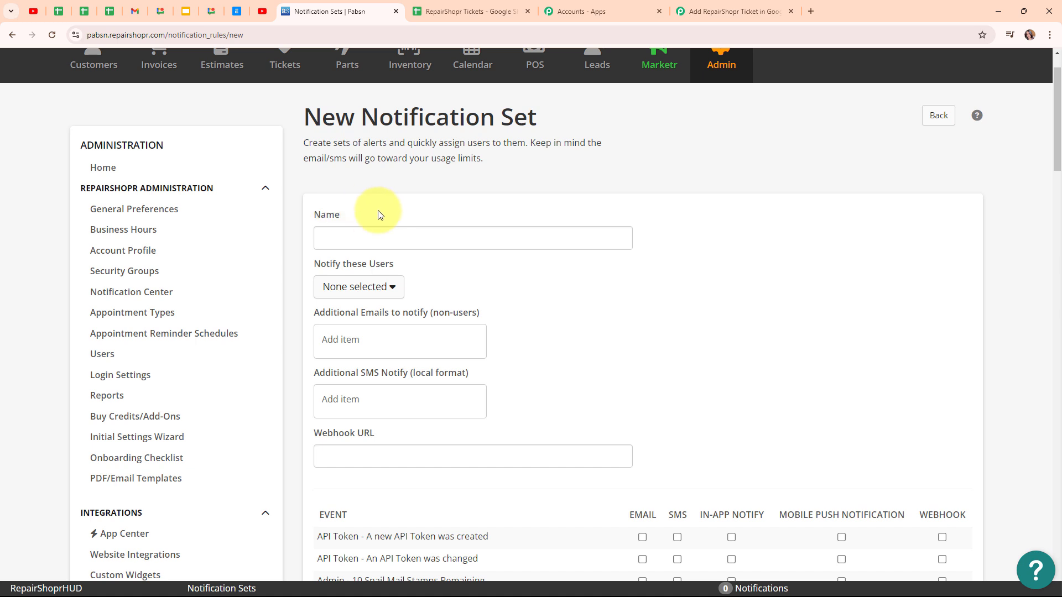
pyautogui.click(374, 238)
pyautogui.write('N')
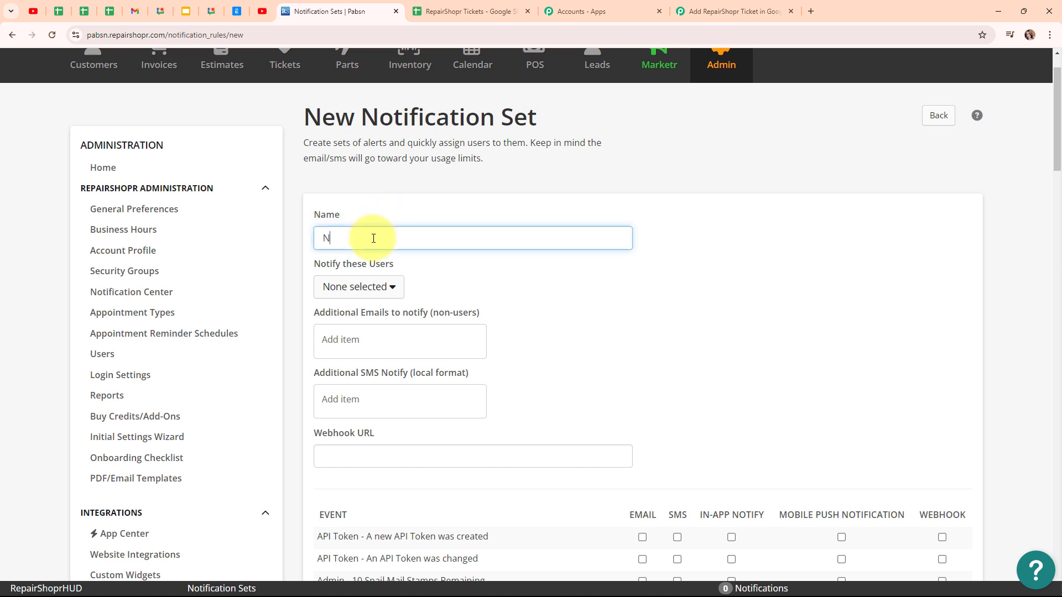
pyautogui.write('ew Ticket')
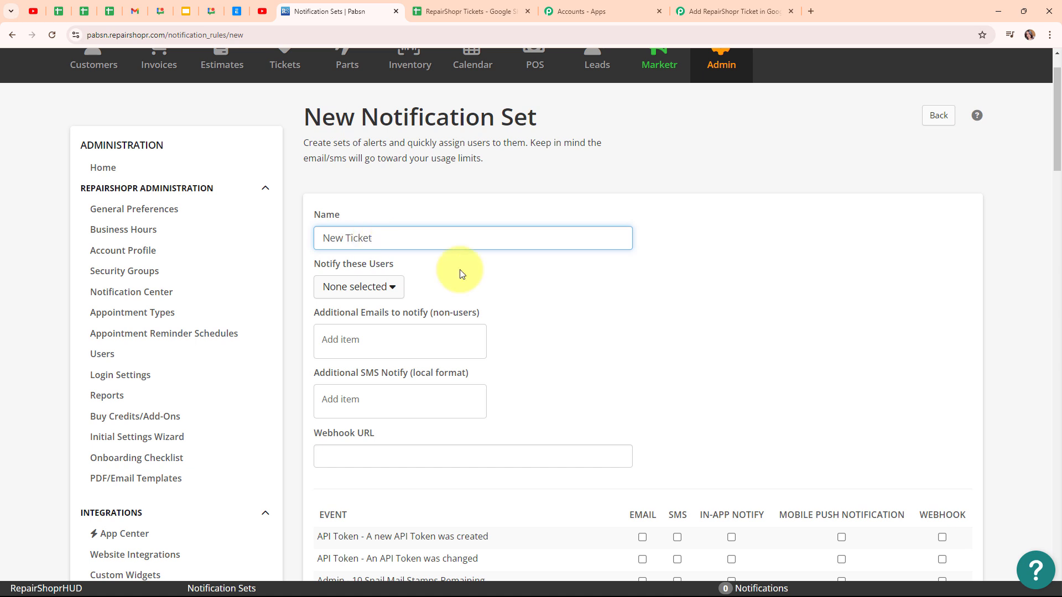
# Paste the copied Pabbly webhook URL into the notification set's Webhook URL field
pyautogui.scroll(-2, 463, 272)
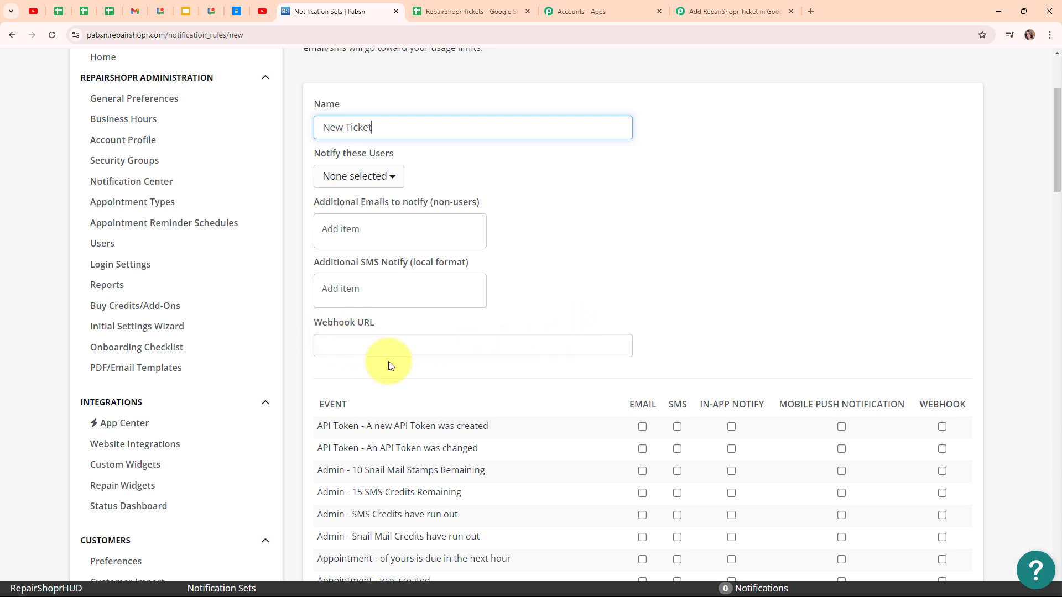
pyautogui.click(336, 348)
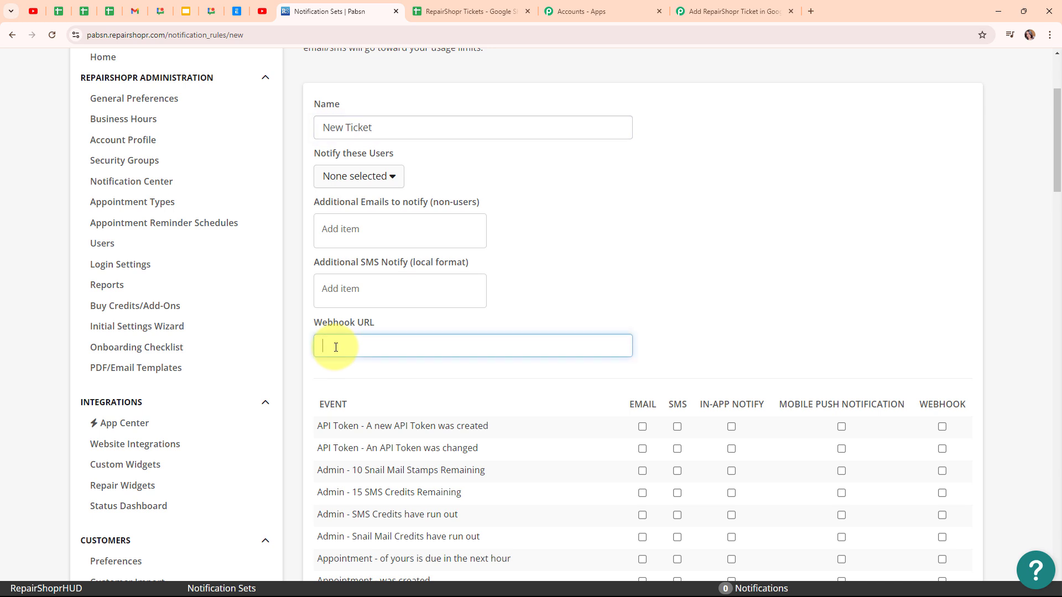
pyautogui.hotkey('ctrl', 'v')
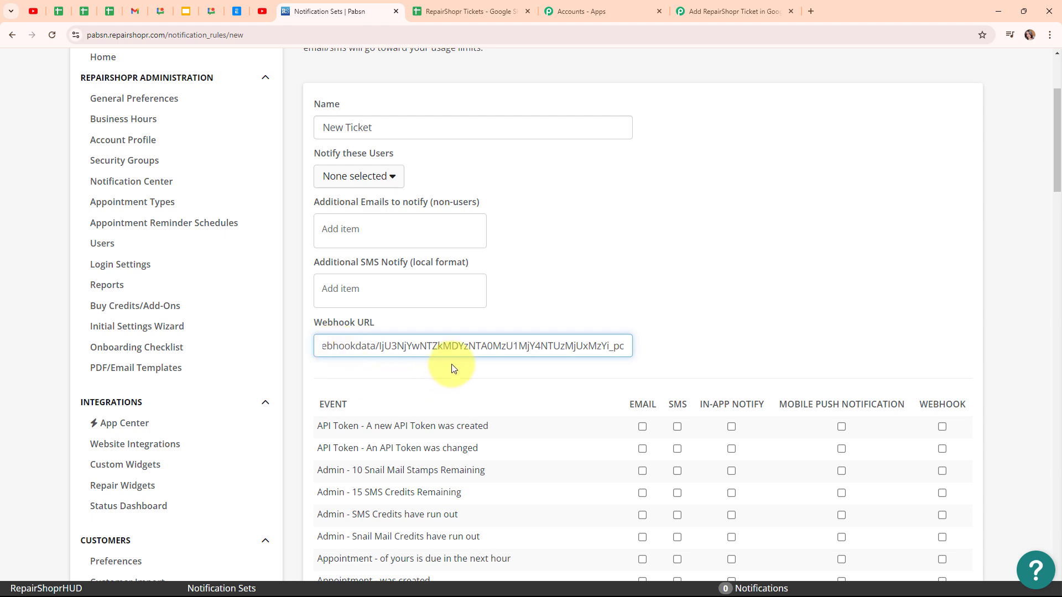
pyautogui.click(693, 323)
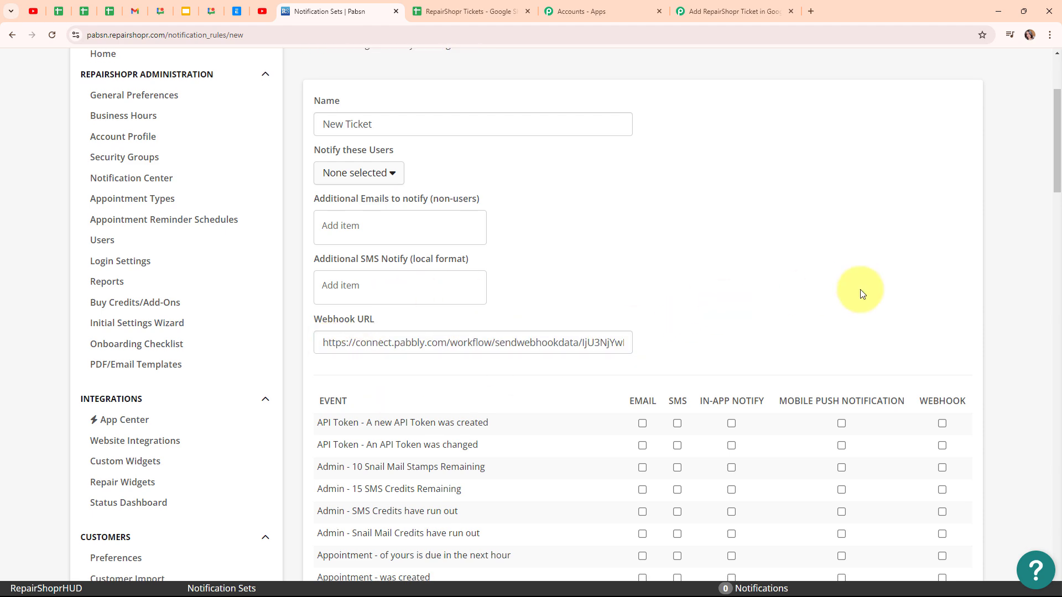
# Enable the Webhook option for the Ticket - created (for anyone) event and create the notification set
pyautogui.scroll(-4, 403, 209)
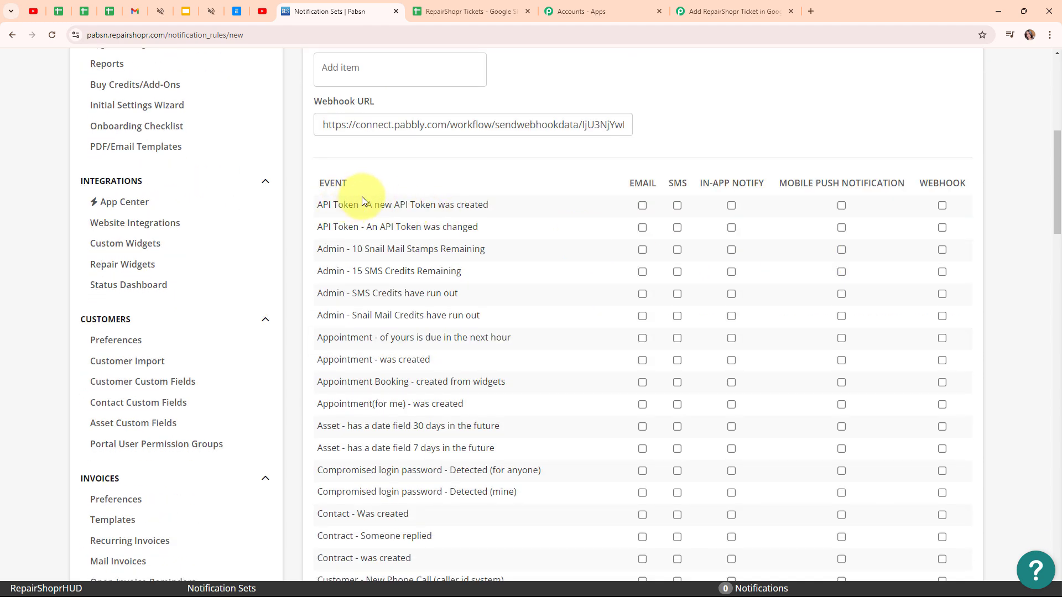
pyautogui.scroll(-8, 583, 304)
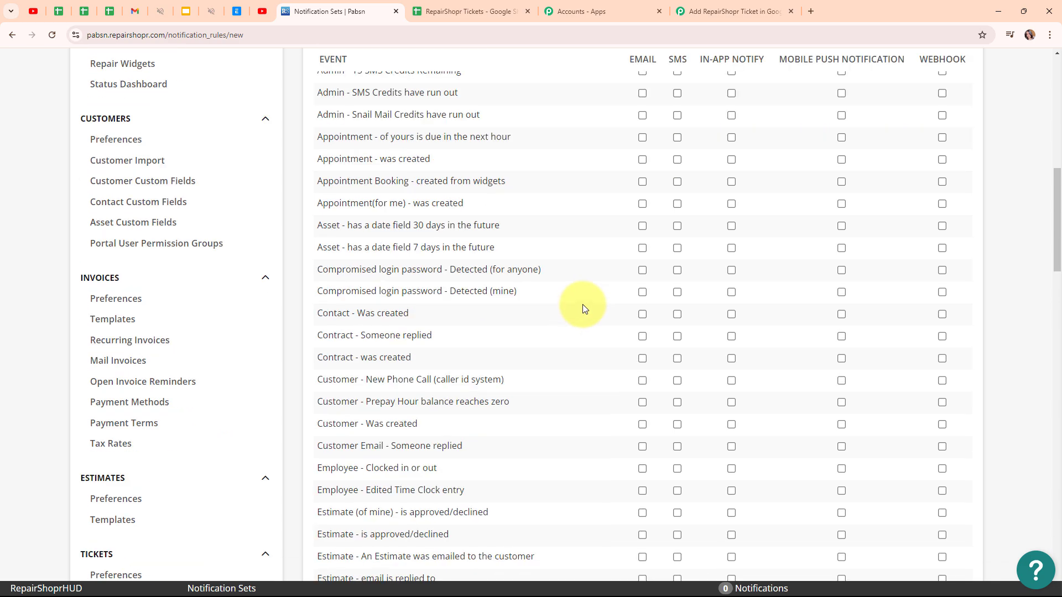
pyautogui.scroll(-10, 582, 301)
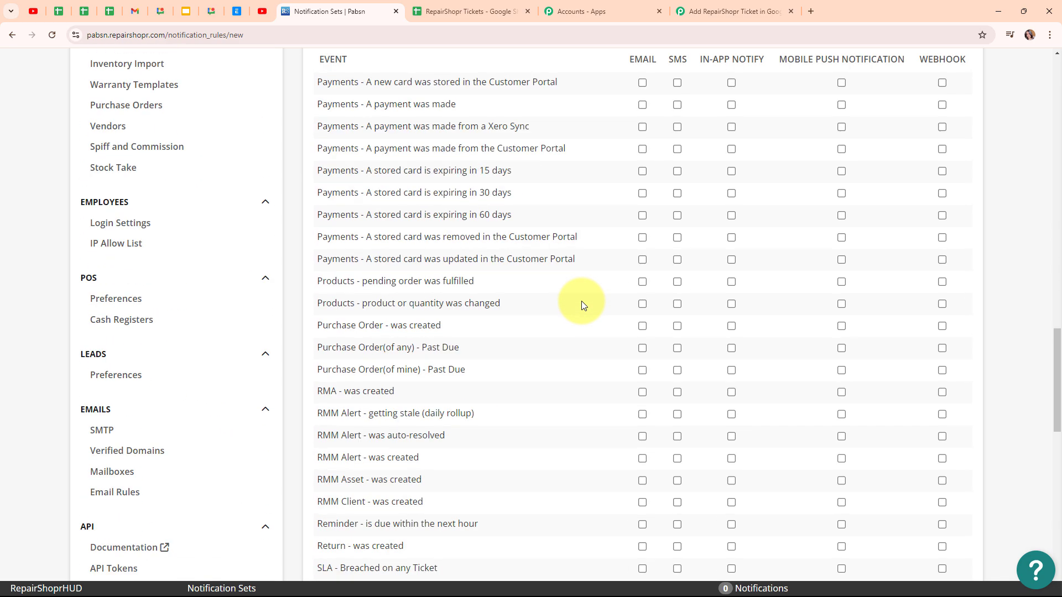
pyautogui.scroll(-12, 582, 301)
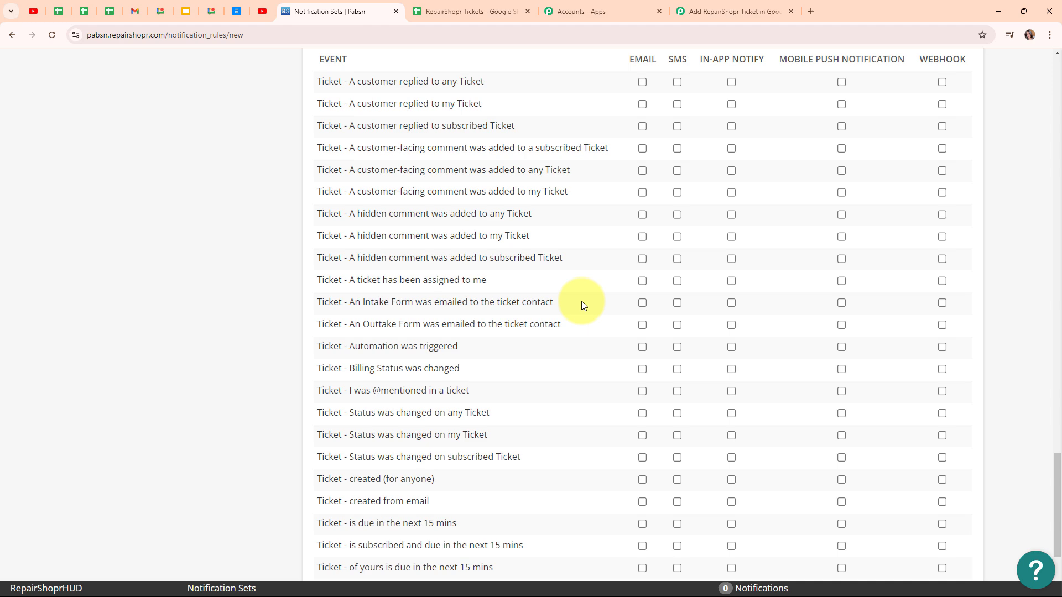
pyautogui.scroll(-3, 582, 301)
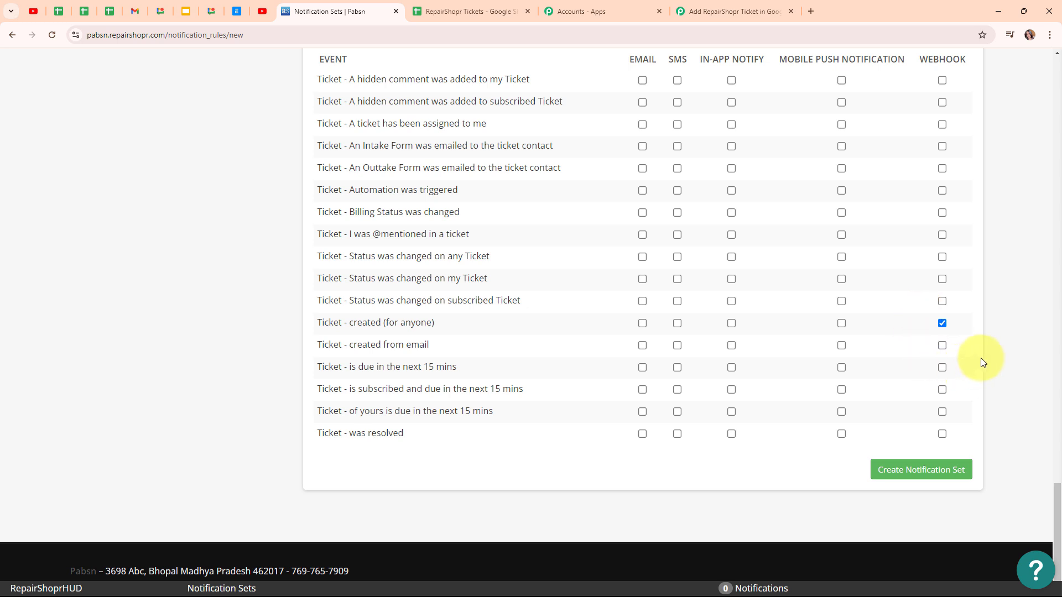
pyautogui.click(923, 482)
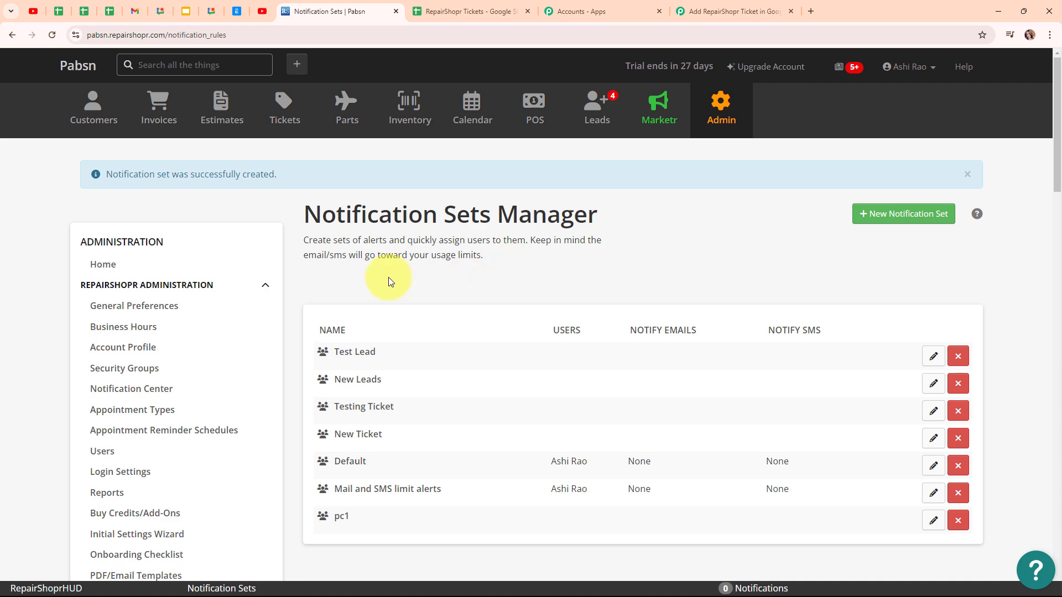
# Review the Pabbly trigger's webhook-response waiting status, then return to RepairShopr
pyautogui.click(776, 5)
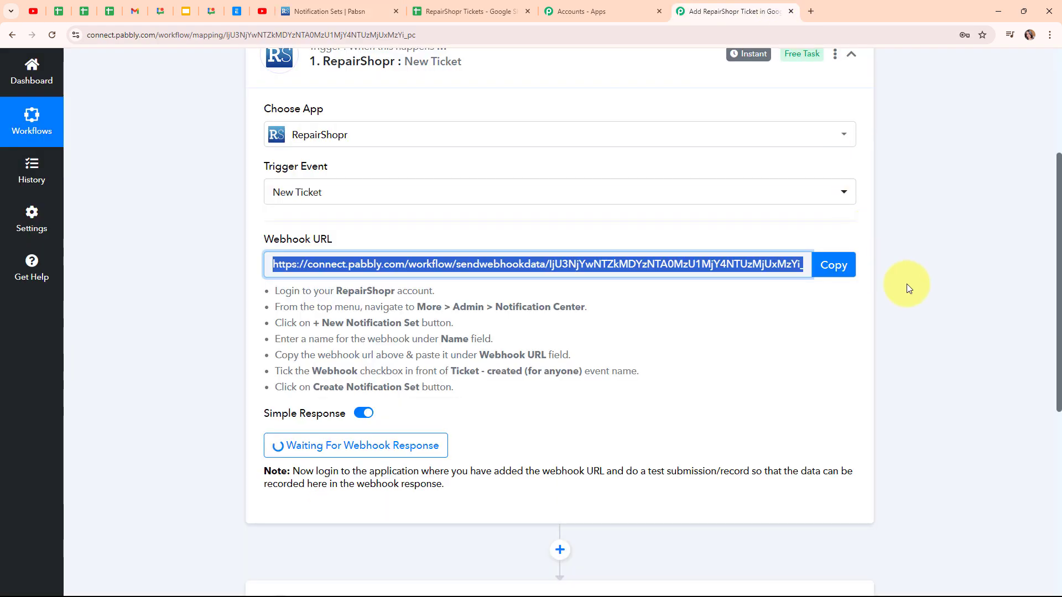
pyautogui.scroll(-3, 835, 285)
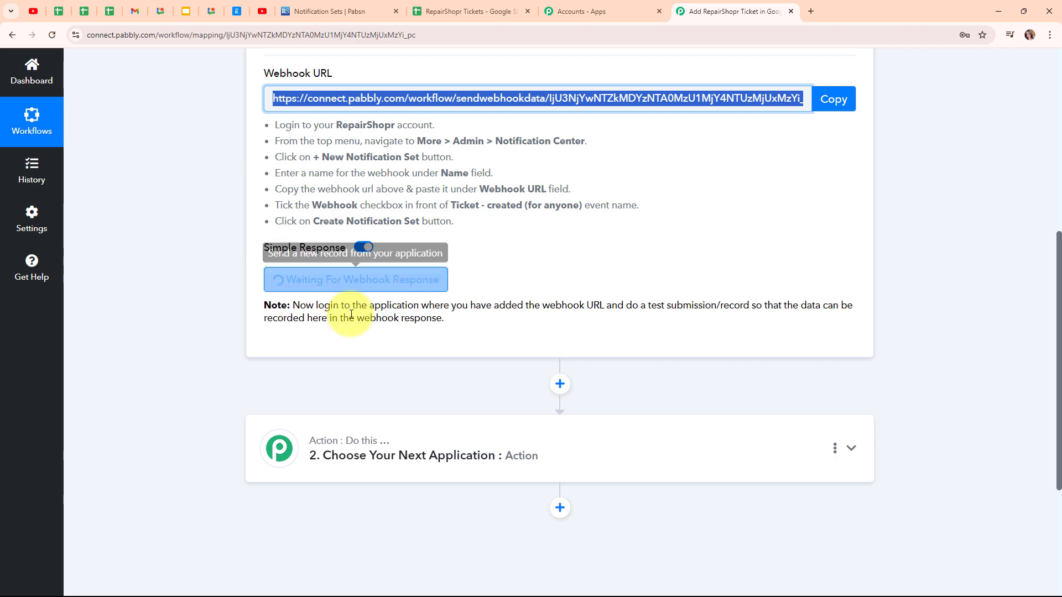
pyautogui.click(344, 8)
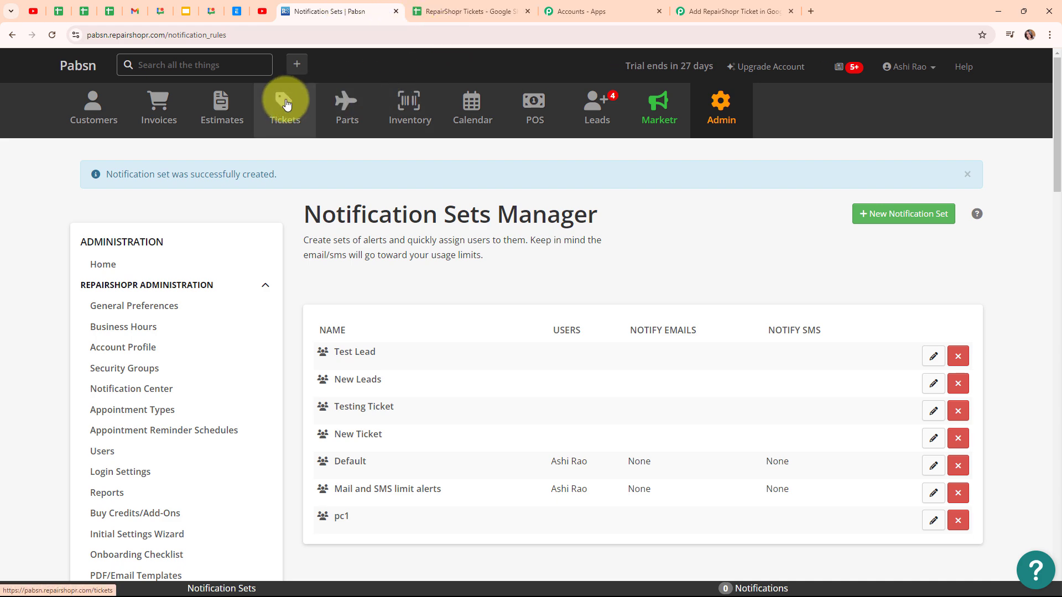
# Start a new ticket from the Tickets section, entering a new customer's name
pyautogui.click(287, 105)
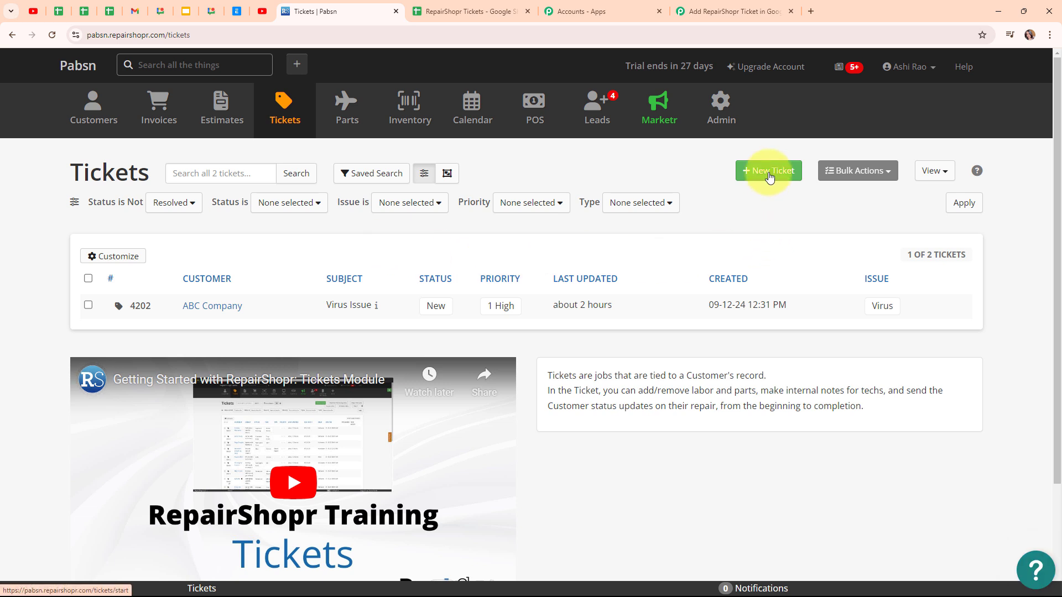
pyautogui.click(769, 172)
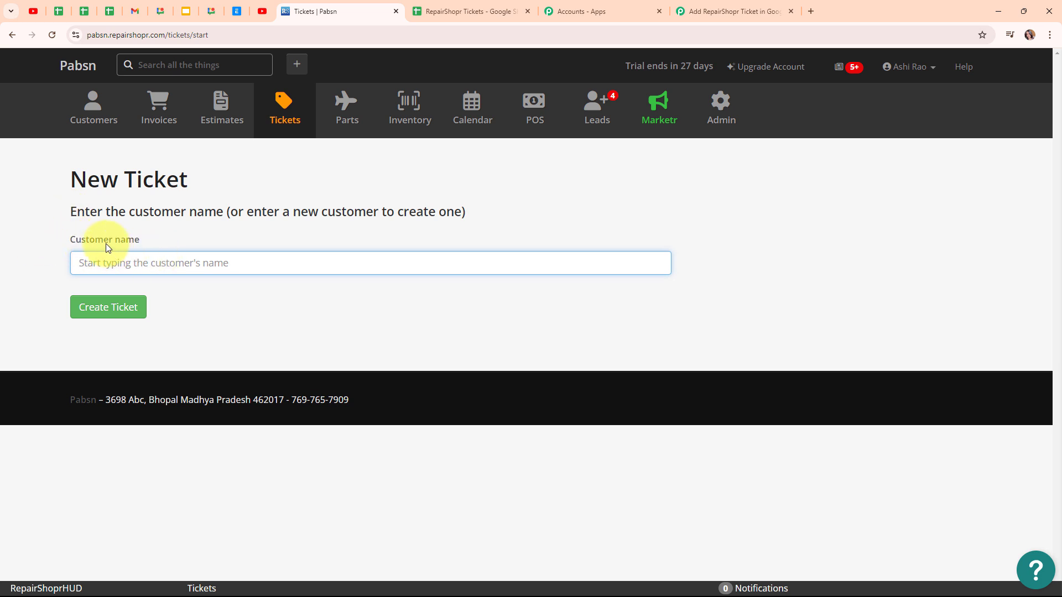
pyautogui.write('Dummy Lead')
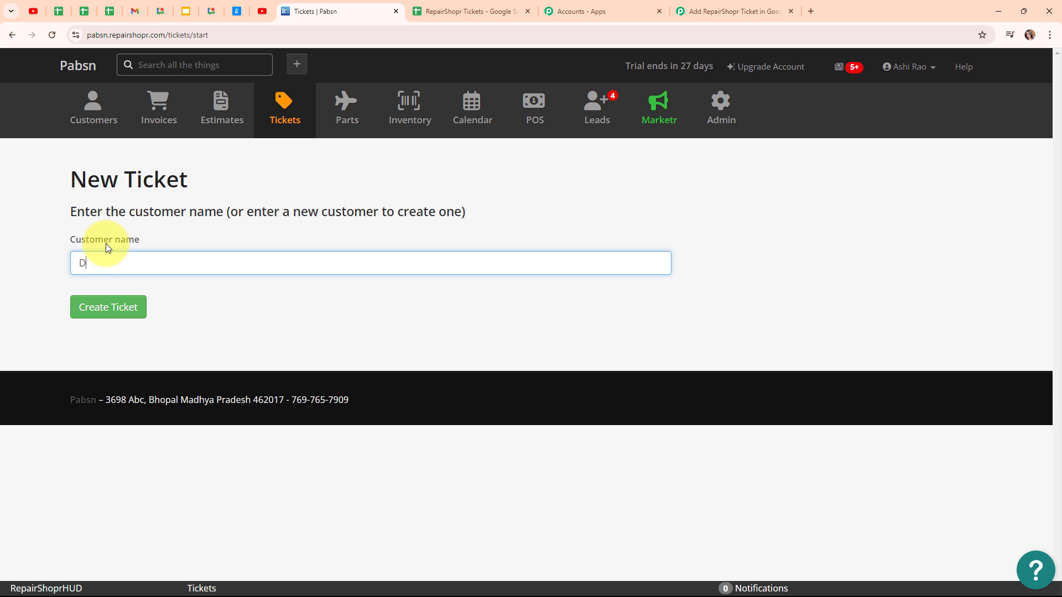
pyautogui.click(122, 317)
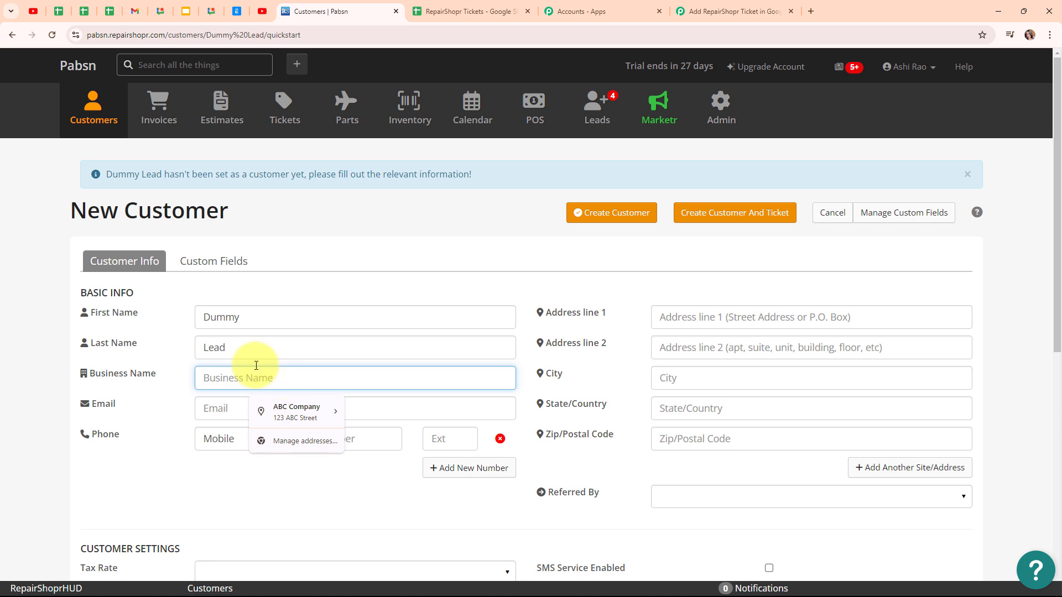
# Fill in the new customer's business name XYZ Company, e-mail address and mobile phone number
pyautogui.write('X')
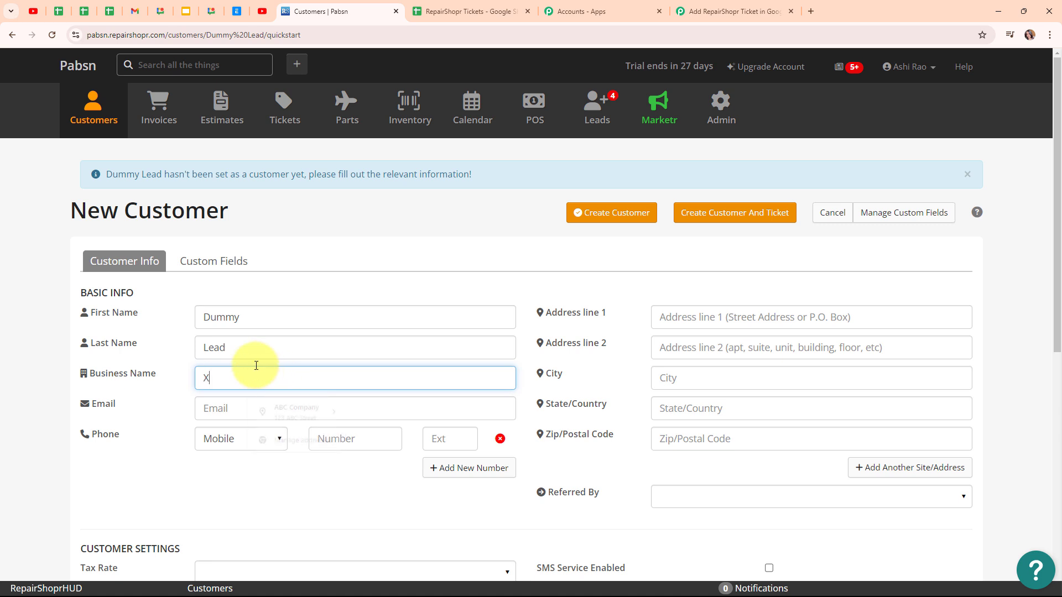
pyautogui.write('YZ Comp')
pyautogui.click(285, 417)
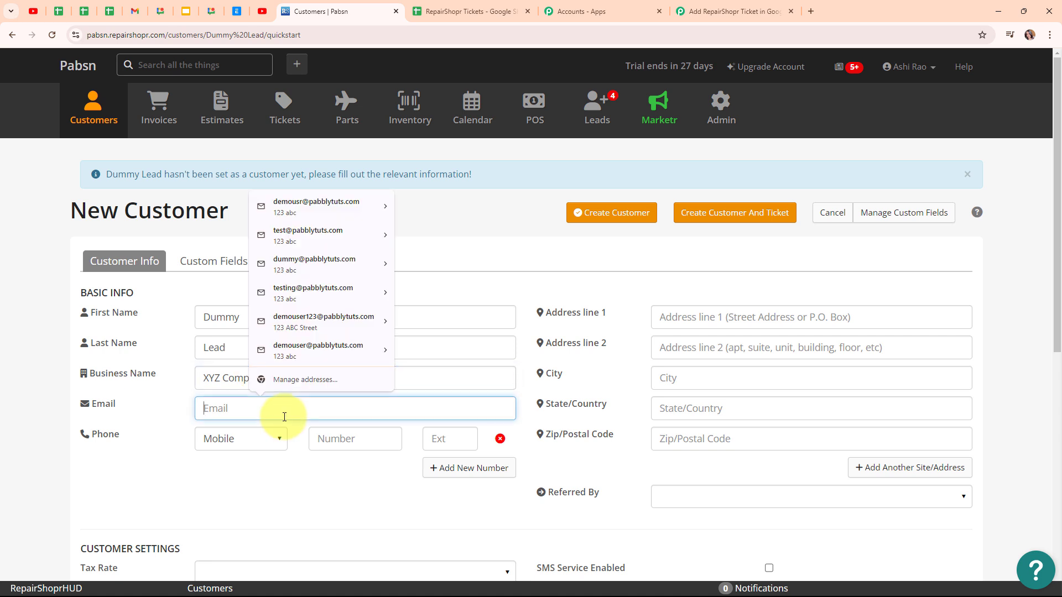
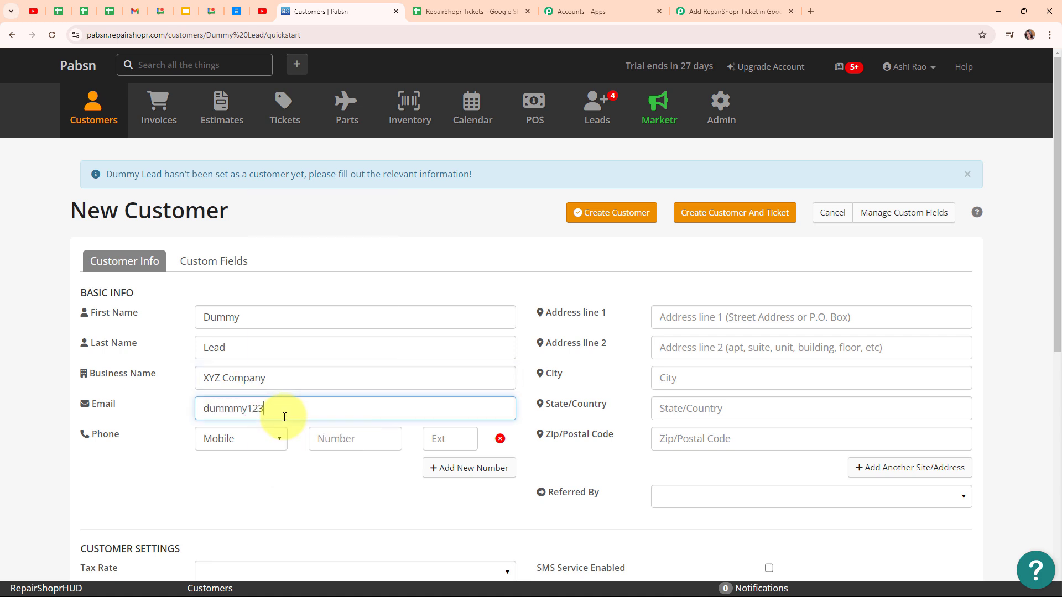
pyautogui.click(382, 443)
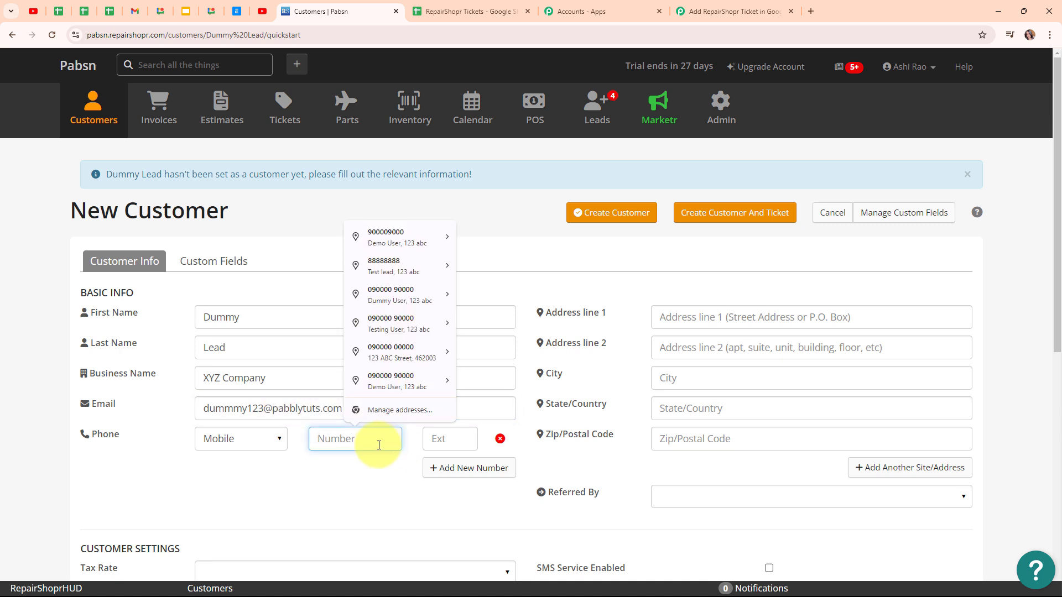
pyautogui.write('7000')
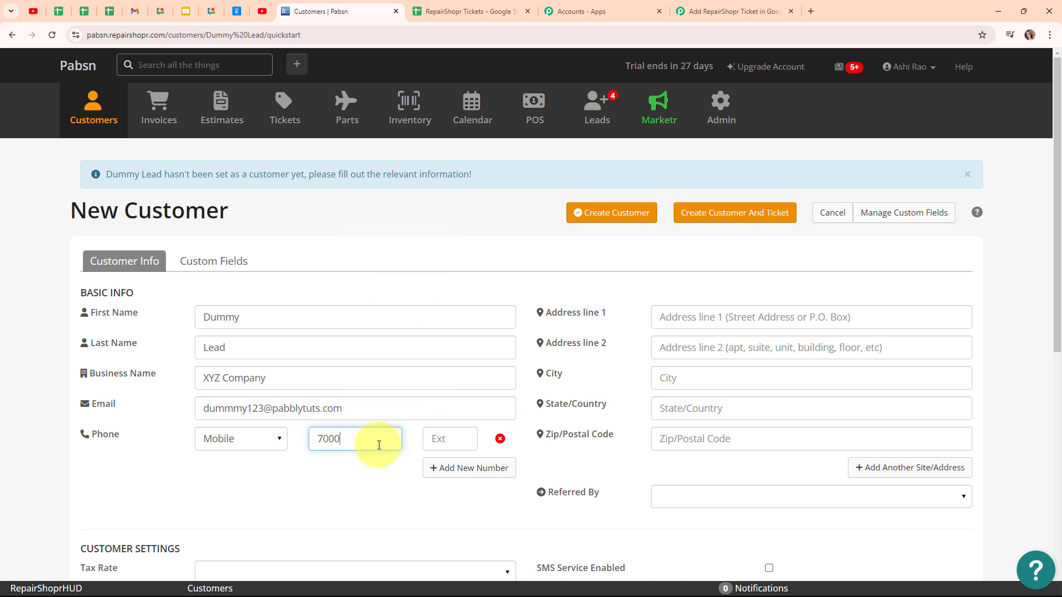
pyautogui.write('000000')
# Enter the customer's street address, city, state and postal code
pyautogui.click(736, 316)
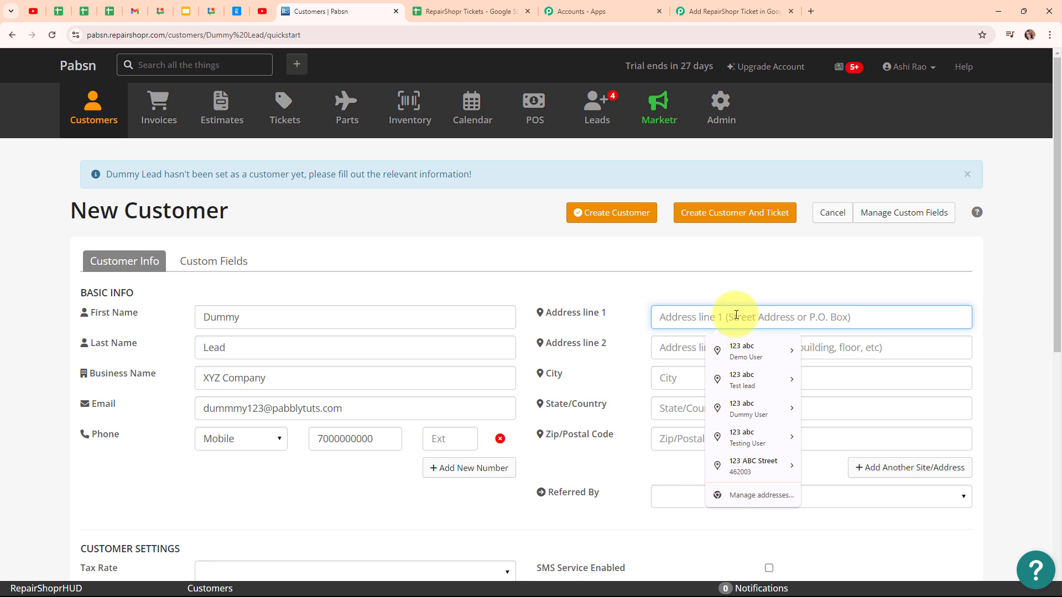
pyautogui.write('567 X')
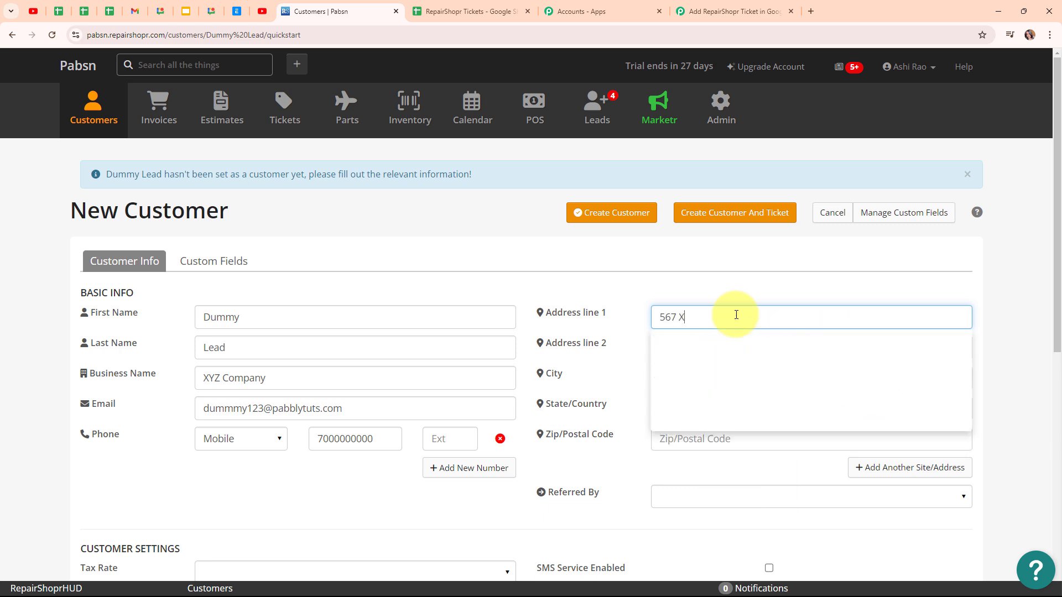
pyautogui.write('YZ Street')
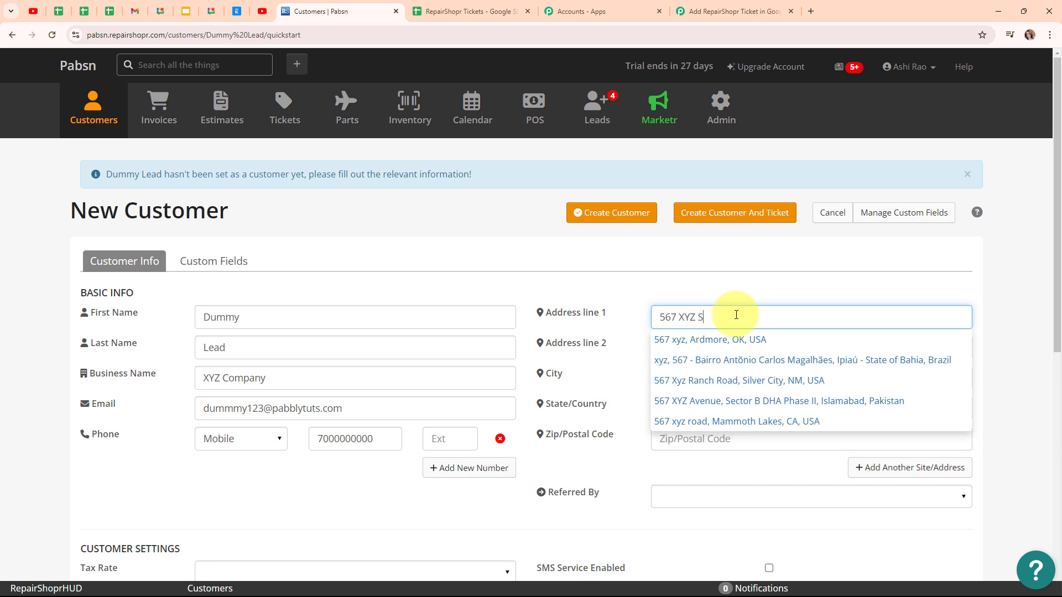
pyautogui.click(703, 378)
pyautogui.write('Ajmer')
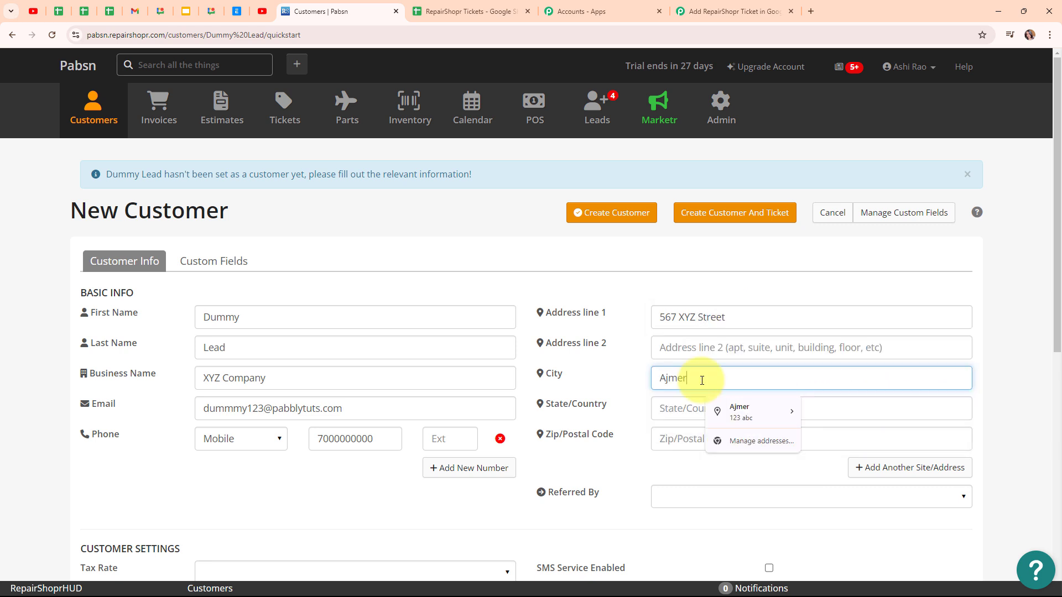
pyautogui.click(683, 415)
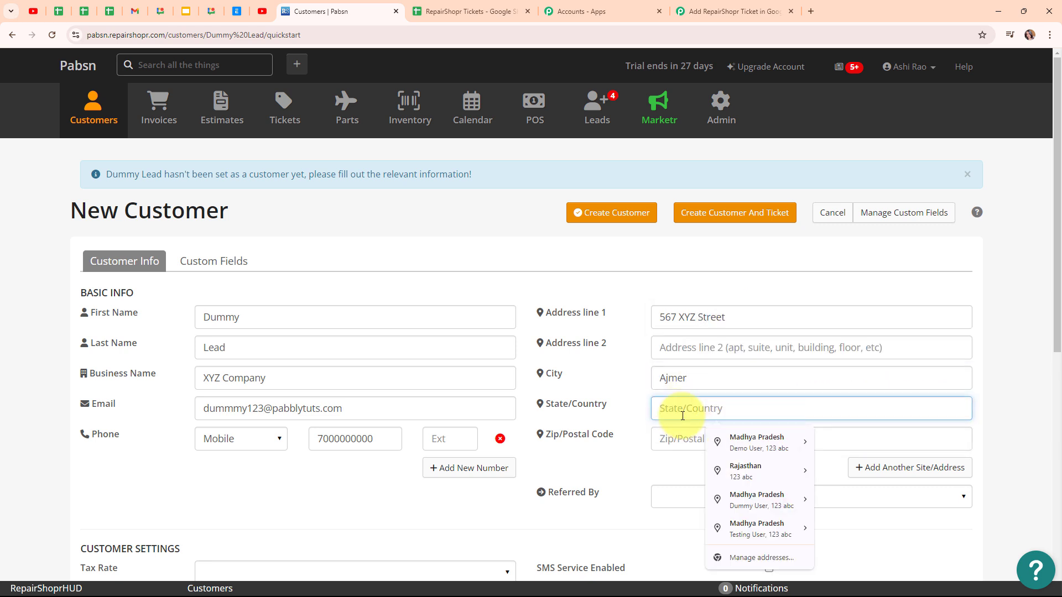
pyautogui.write('Rajastha')
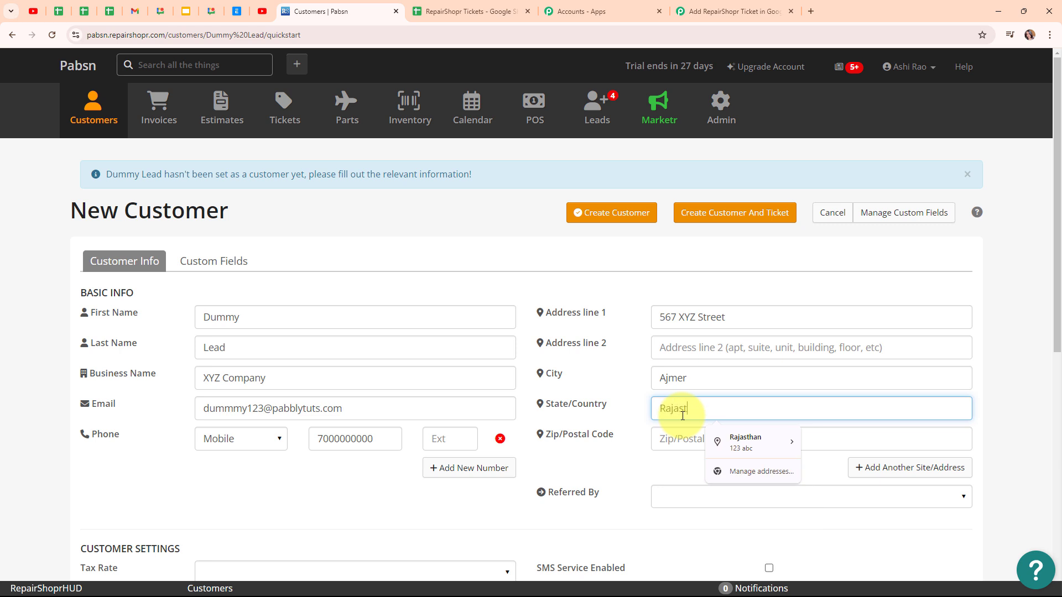
pyautogui.write('n')
pyautogui.click(679, 437)
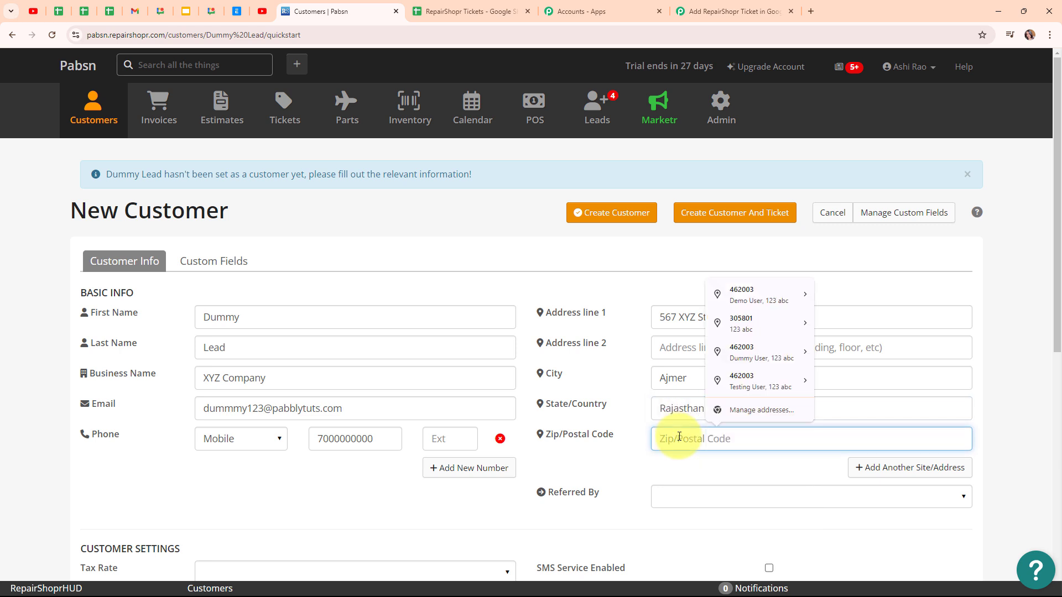
pyautogui.write('305801')
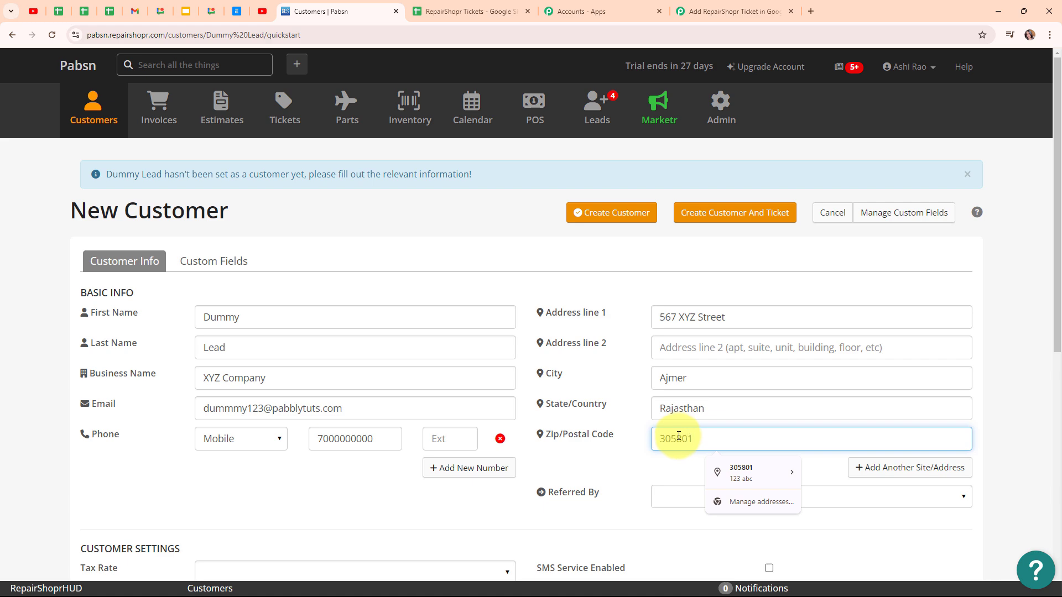
# Create the customer together with a new ticket, dismissing the browser's save-address prompt
pyautogui.scroll(-5, 993, 384)
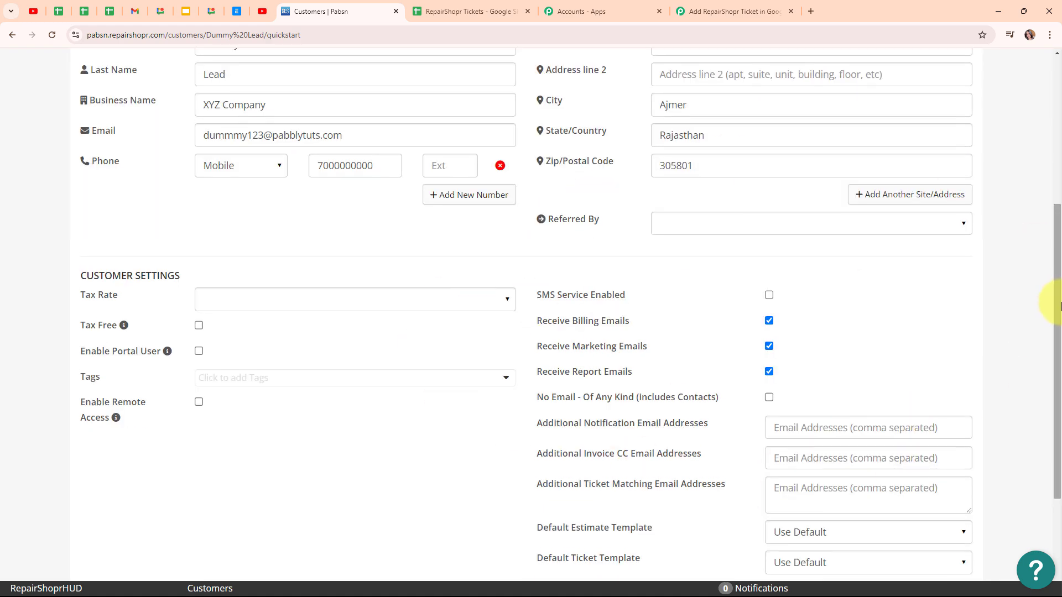
pyautogui.scroll(4, 1048, 304)
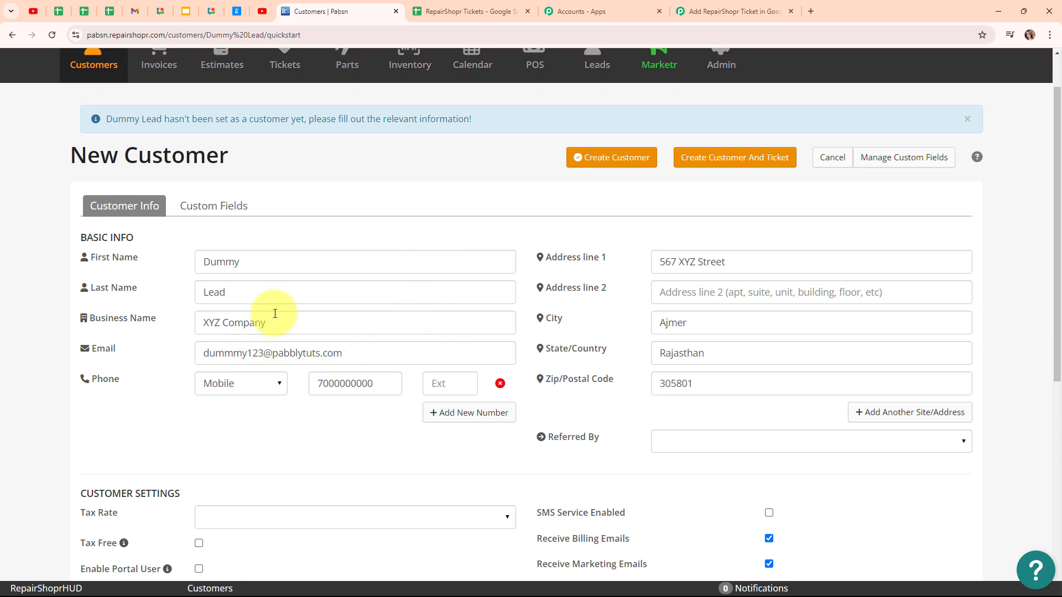
pyautogui.click(718, 167)
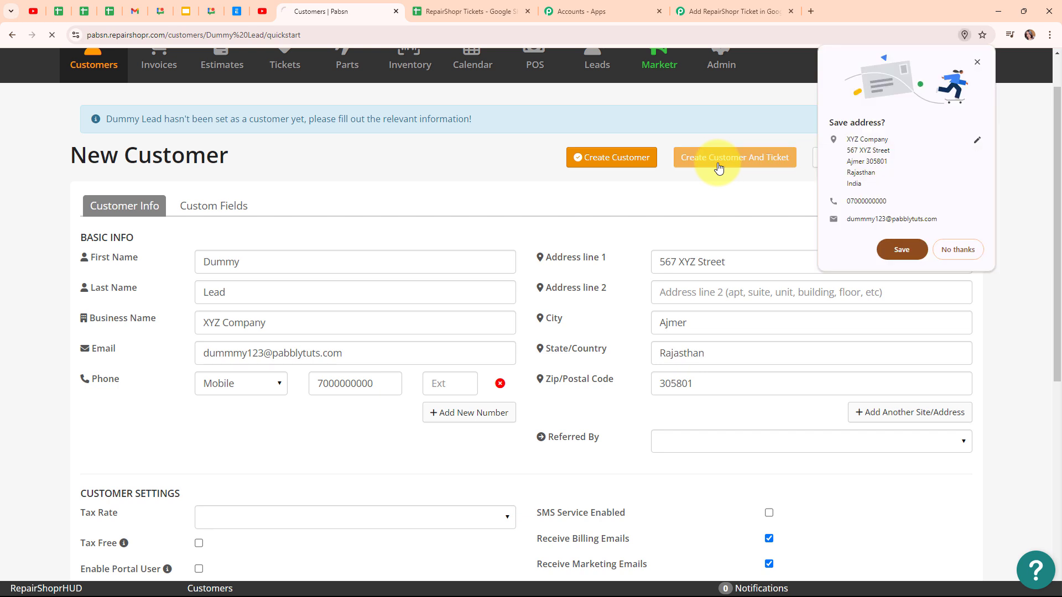
pyautogui.click(883, 249)
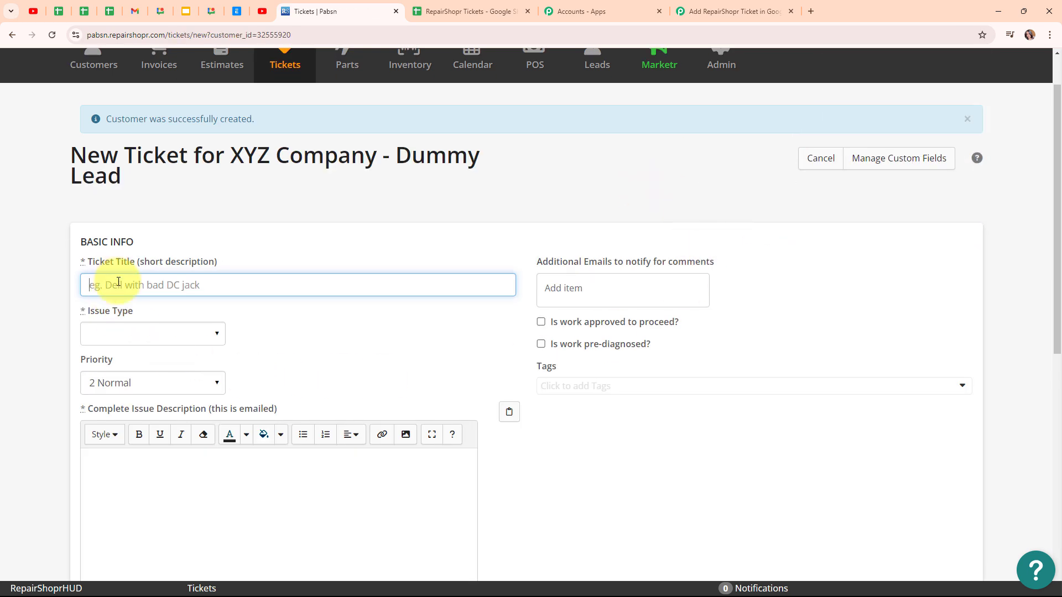
# Fill in the ticket's basic info: title Virus Issue, issue type Virus and priority 0 Urgent
pyautogui.write('Virus Issue')
pyautogui.click(143, 334)
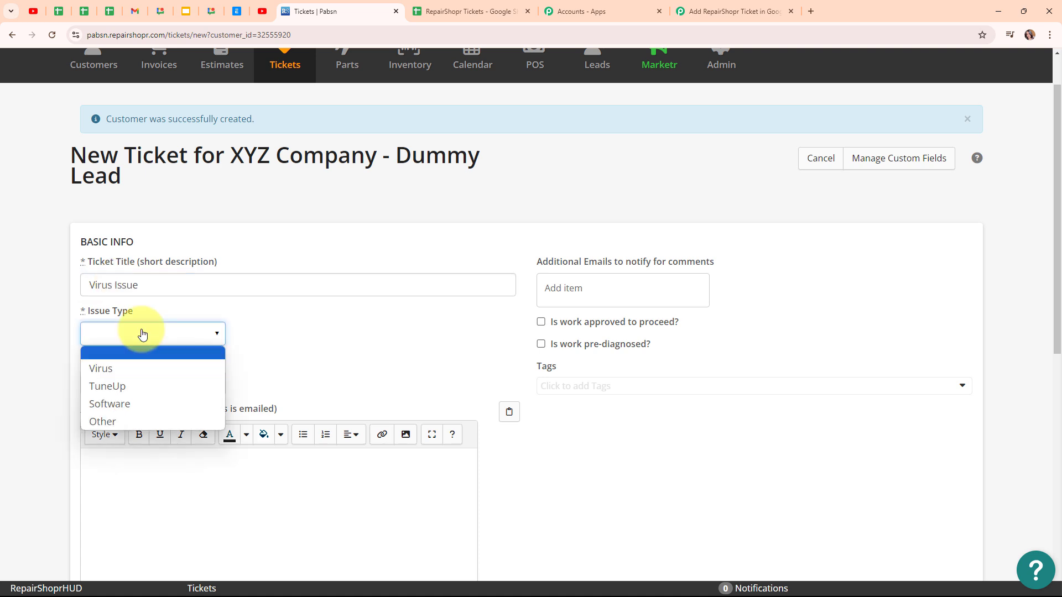
pyautogui.click(148, 370)
pyautogui.click(154, 387)
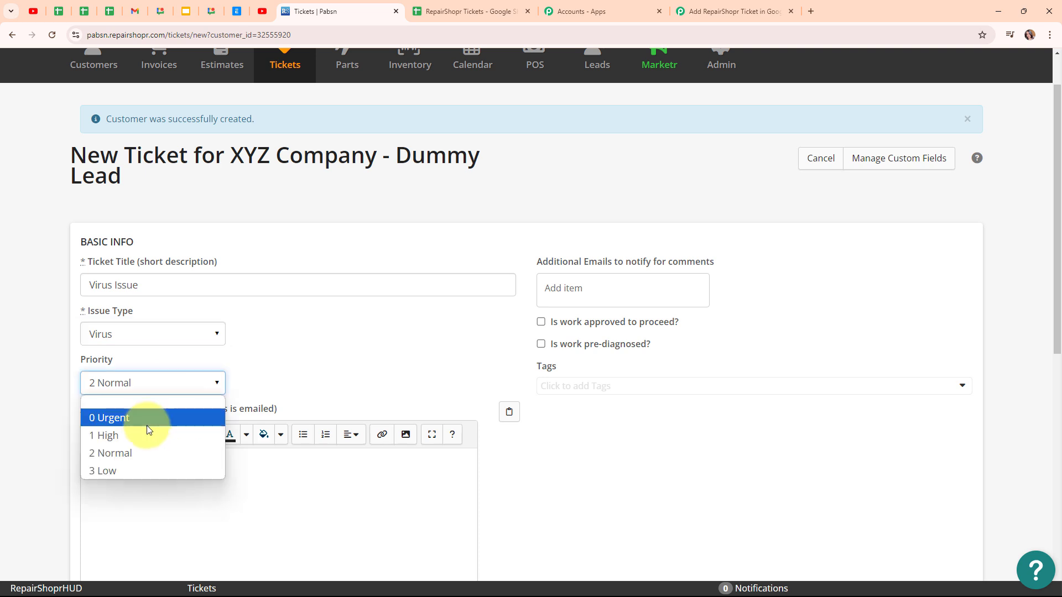
pyautogui.click(147, 419)
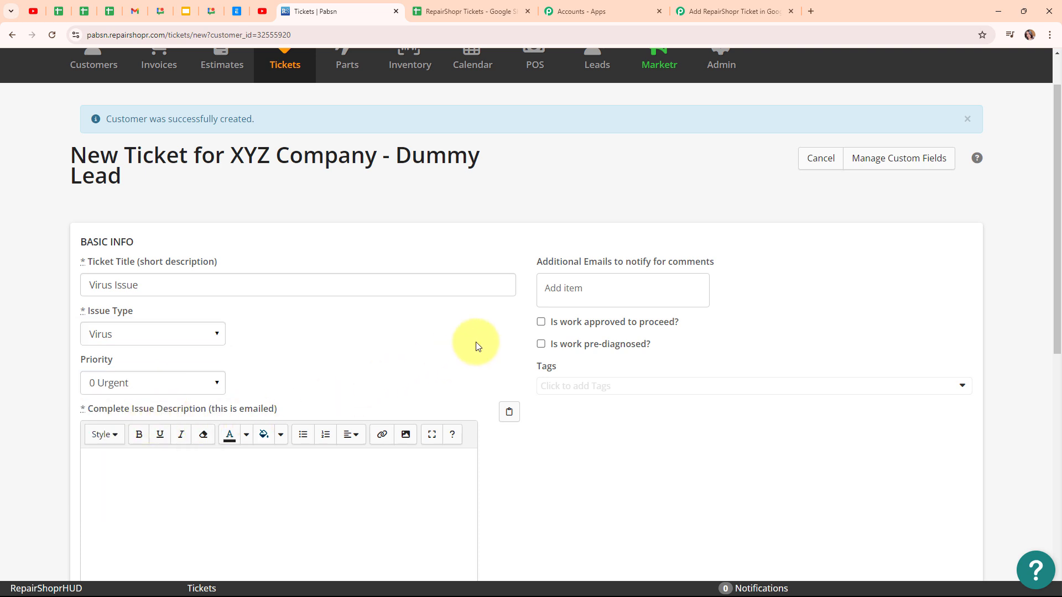
# Enter the issue description "I guess my device has got some viruses please solve my issue ASAP."
pyautogui.scroll(-2, 357, 370)
pyautogui.click(152, 371)
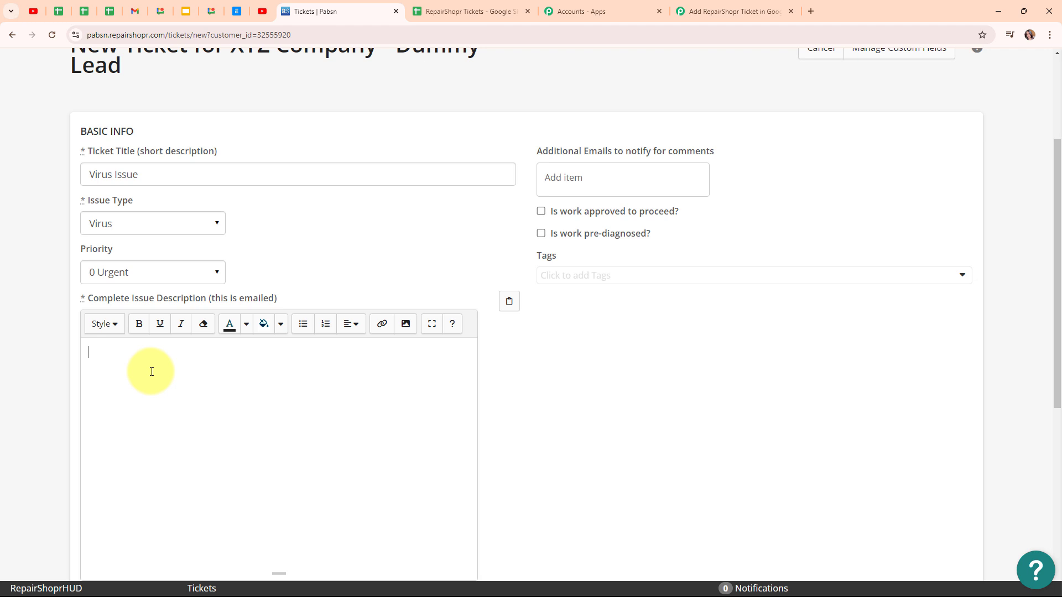
pyautogui.write('I guess my device has got some vir')
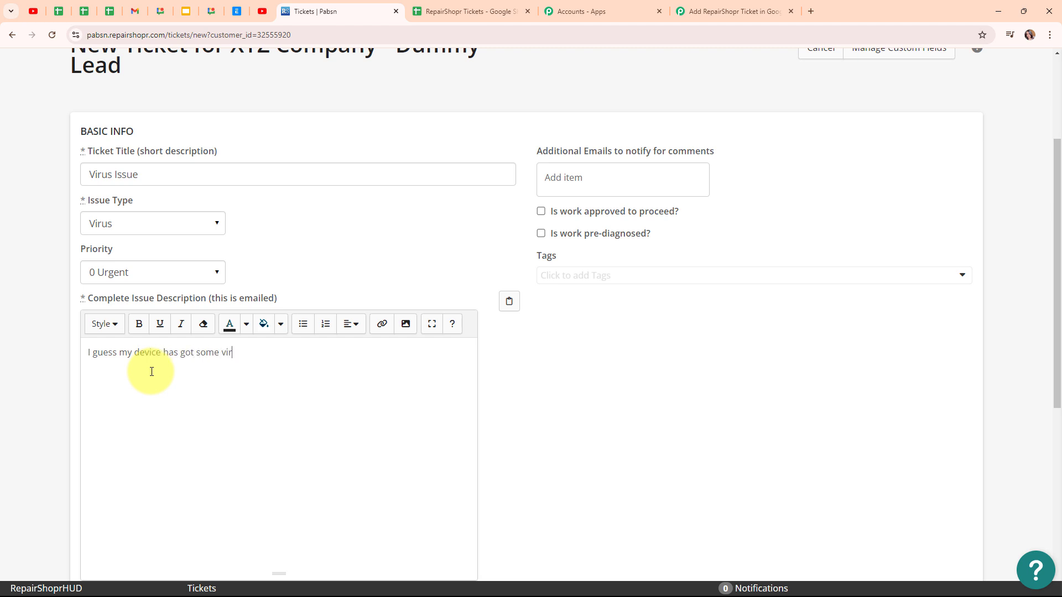
pyautogui.write('uses please solb')
pyautogui.write('e my issue ASAp')
pyautogui.write('.')
pyautogui.press('BackSpace')
pyautogui.press('BackSpace')
pyautogui.write('P.')
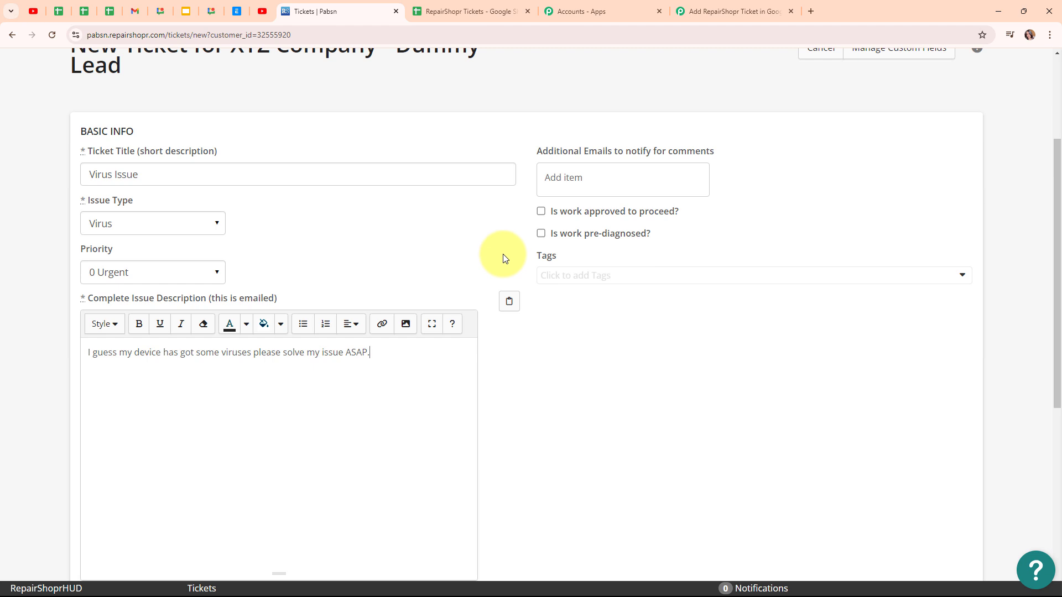
# Create the ticket
pyautogui.scroll(-6, 502, 256)
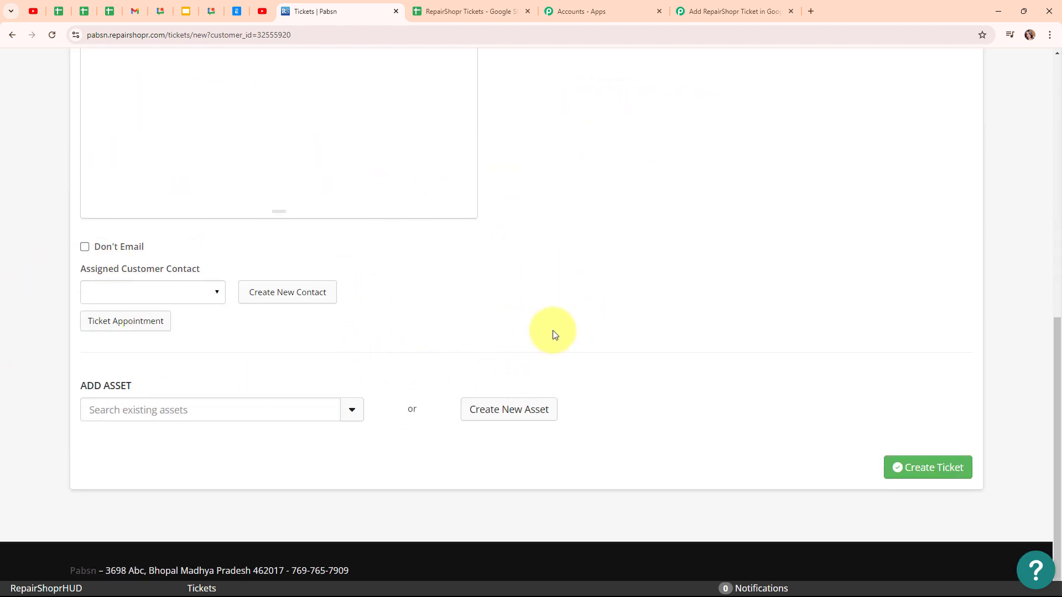
pyautogui.click(929, 469)
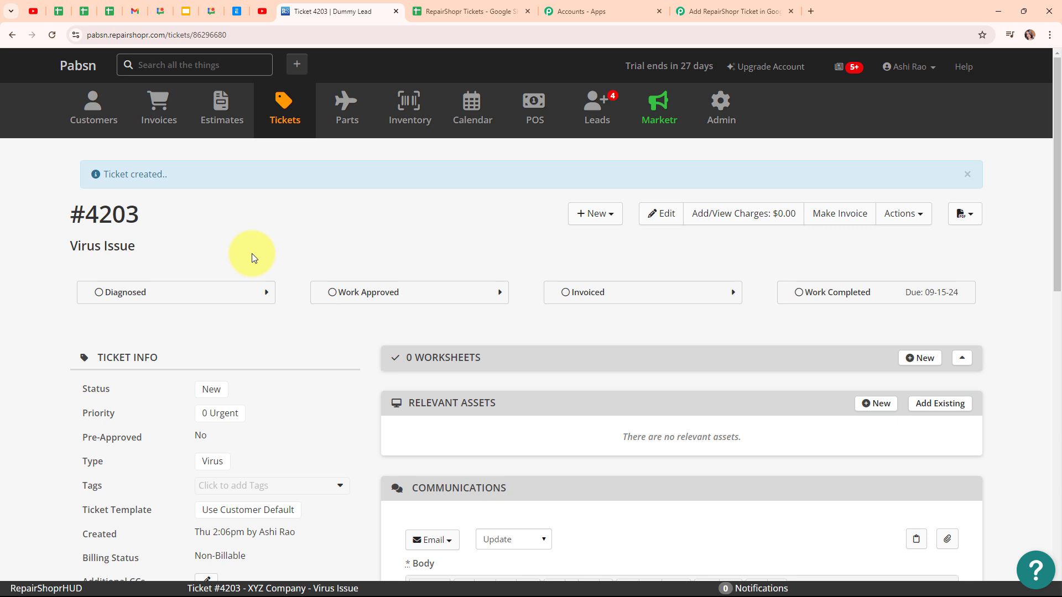
pyautogui.moveTo(85, 214); pyautogui.dragTo(28, 252)
pyautogui.click(43, 285)
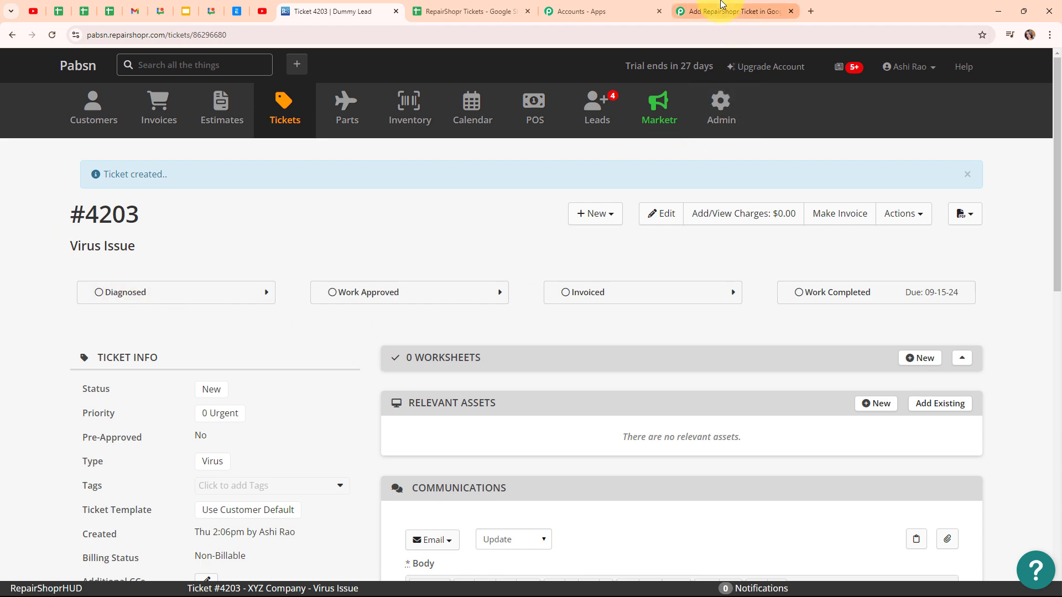
# Switch to the Pabbly Connect workflow tab and examine the ticket fields in the captured webhook response
pyautogui.click(722, 10)
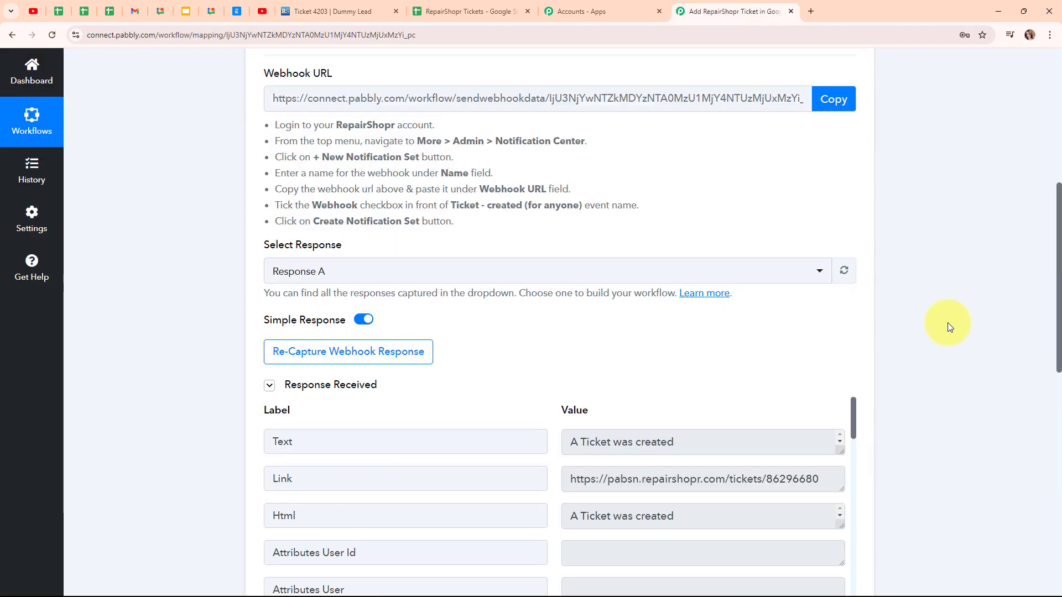
pyautogui.scroll(-5, 949, 326)
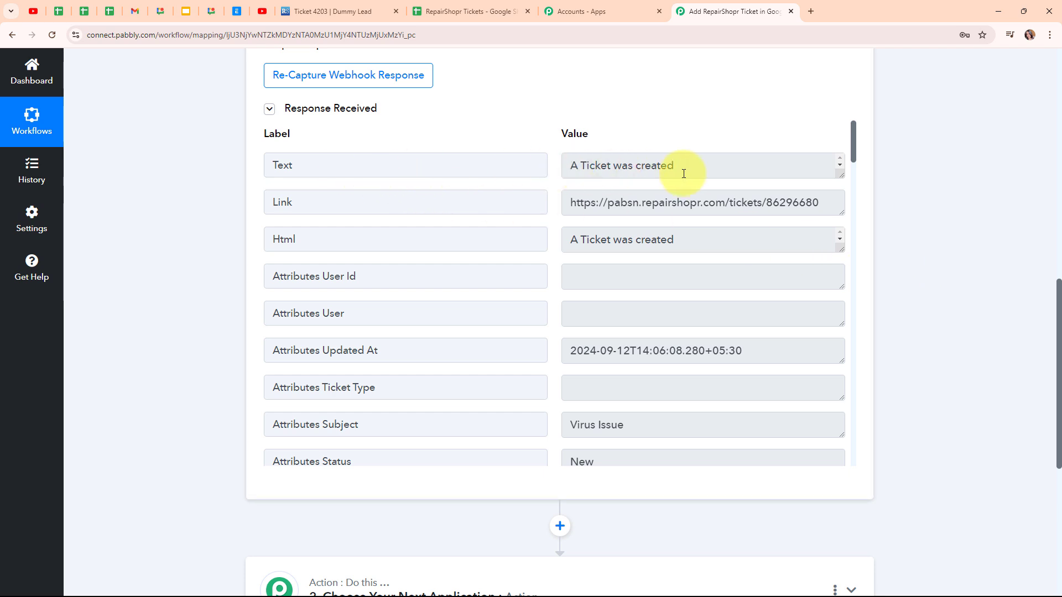
pyautogui.moveTo(570, 202); pyautogui.dragTo(812, 202)
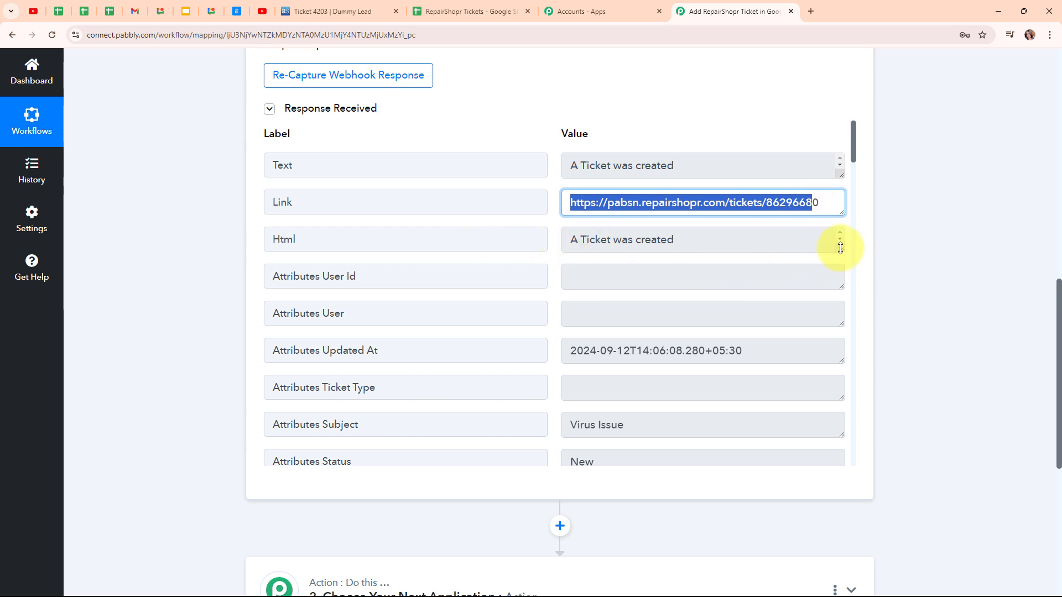
pyautogui.moveTo(840, 252); pyautogui.dragTo(841, 390)
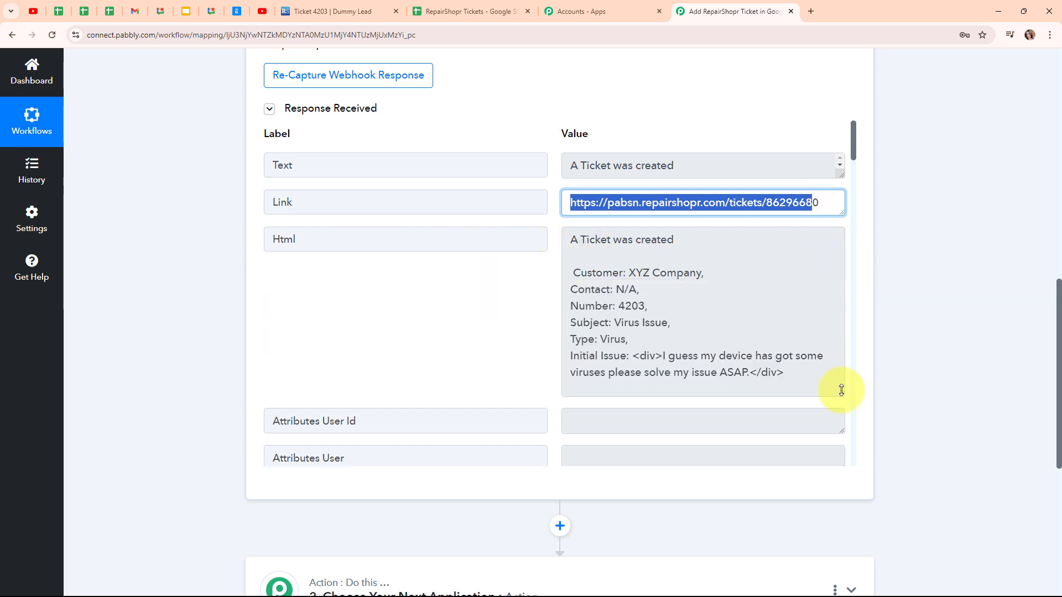
pyautogui.scroll(-3, 559, 273)
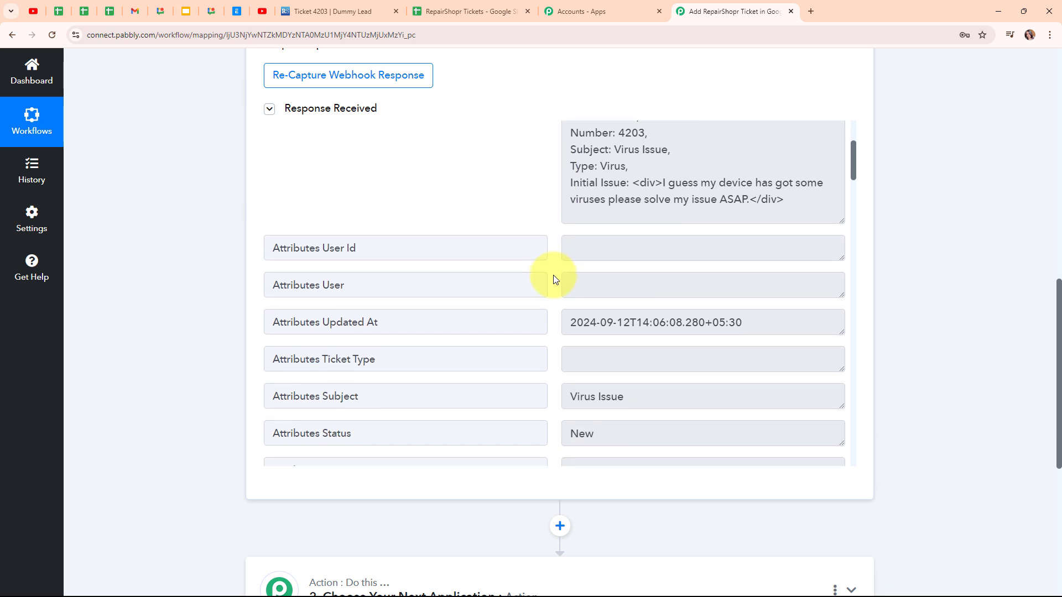
pyautogui.scroll(-3, 555, 279)
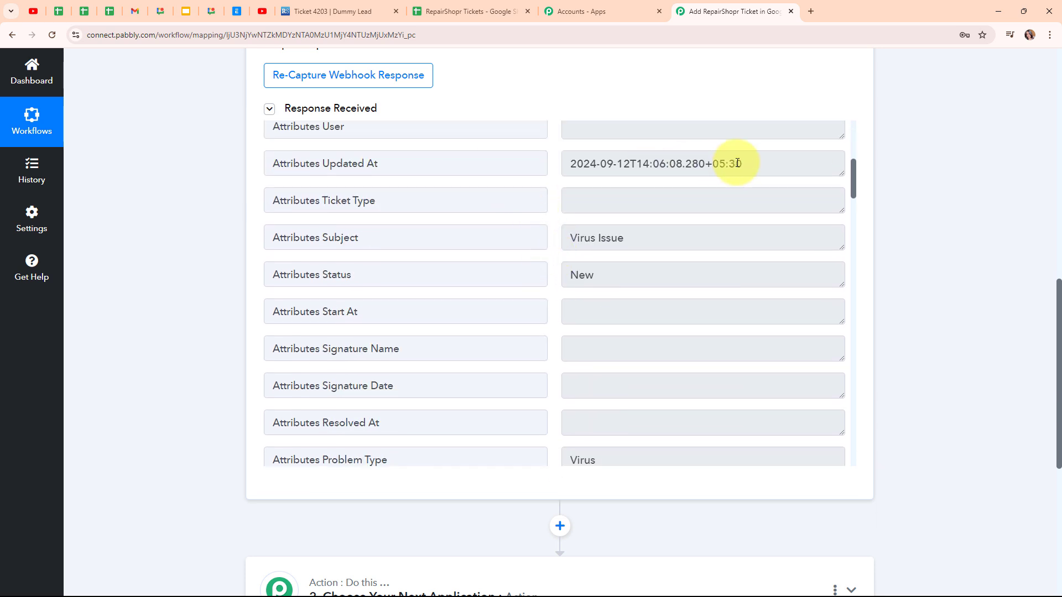
pyautogui.click(658, 242)
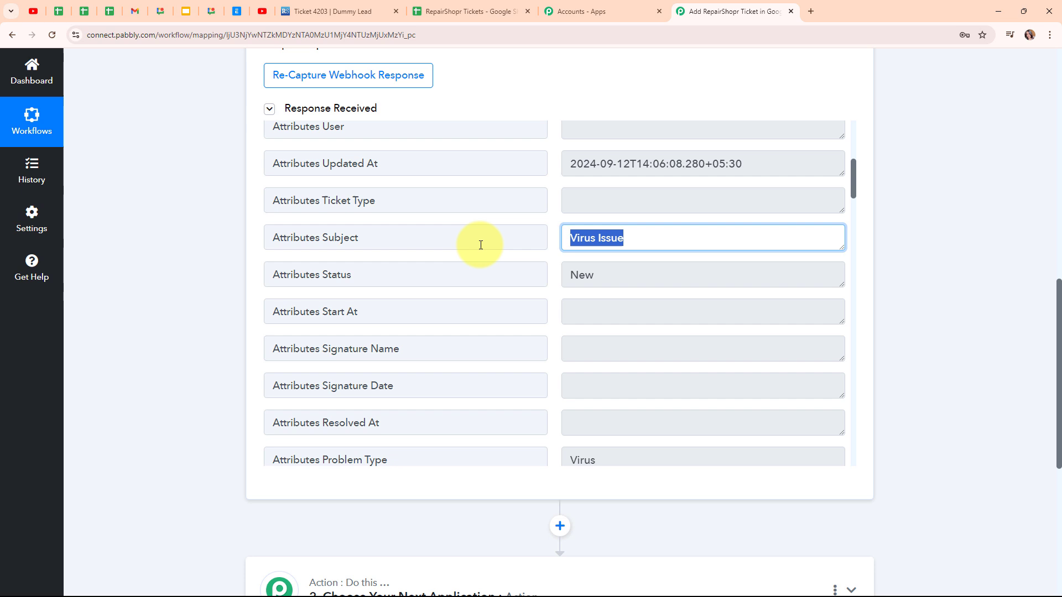
pyautogui.click(638, 278)
pyautogui.scroll(-5, 712, 314)
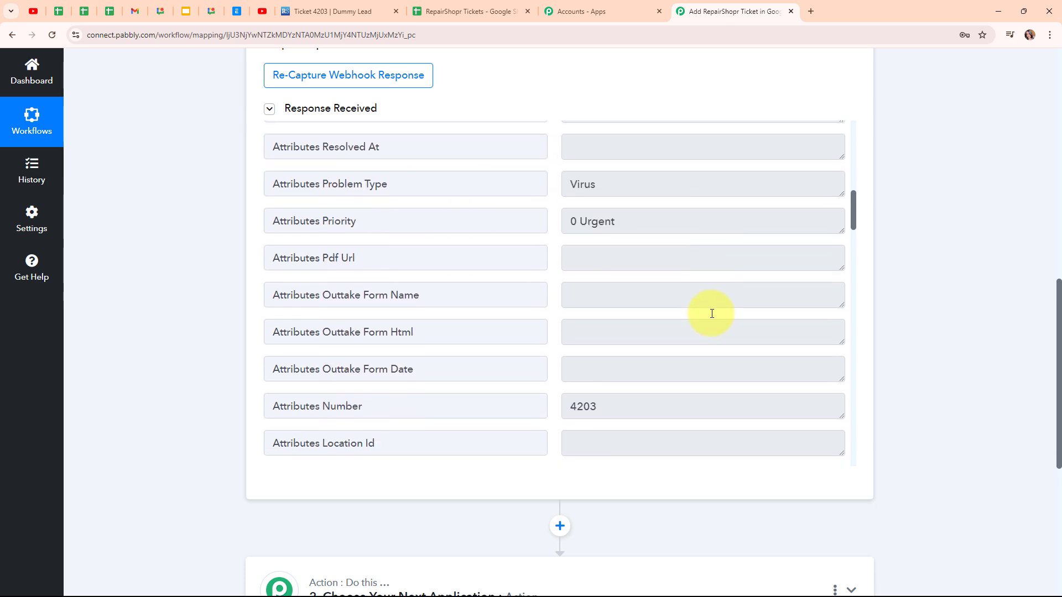
pyautogui.click(636, 176)
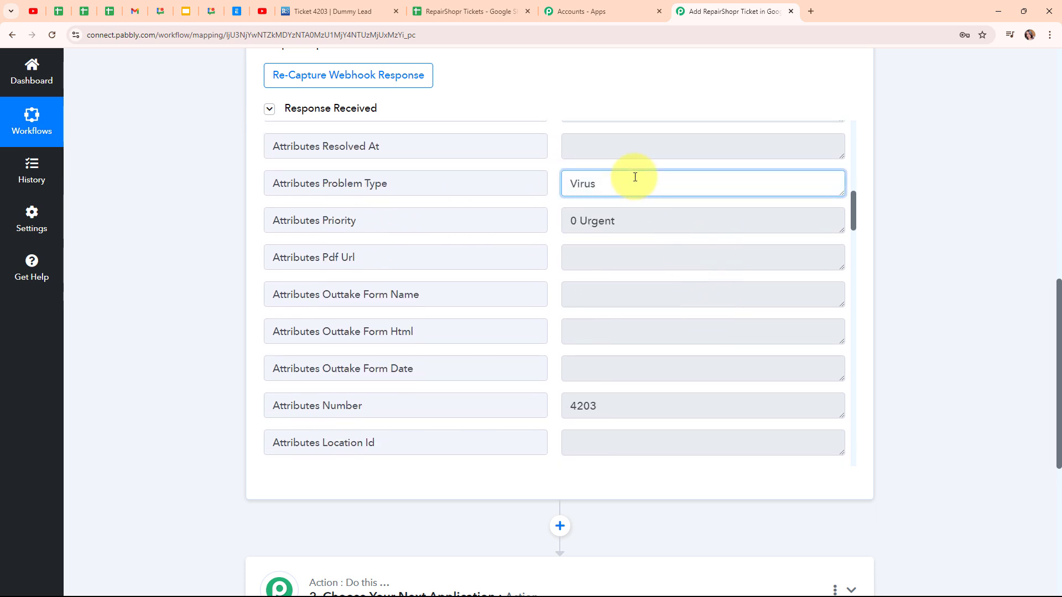
pyautogui.click(662, 222)
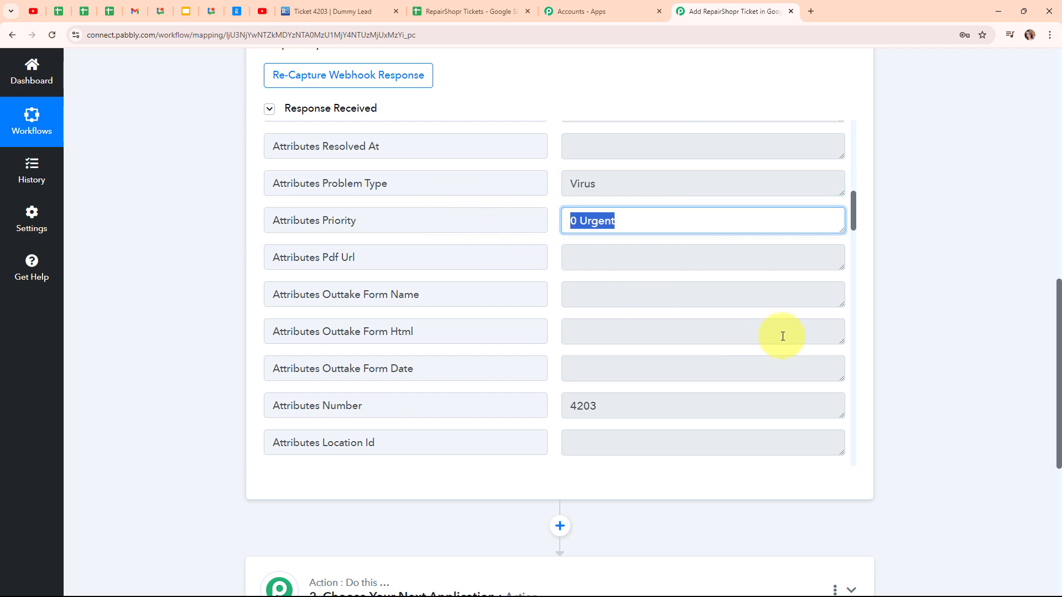
# Scroll through the rest of the webhook response, examining the customer, address and comment fields
pyautogui.scroll(-3, 776, 336)
pyautogui.scroll(-5, 702, 307)
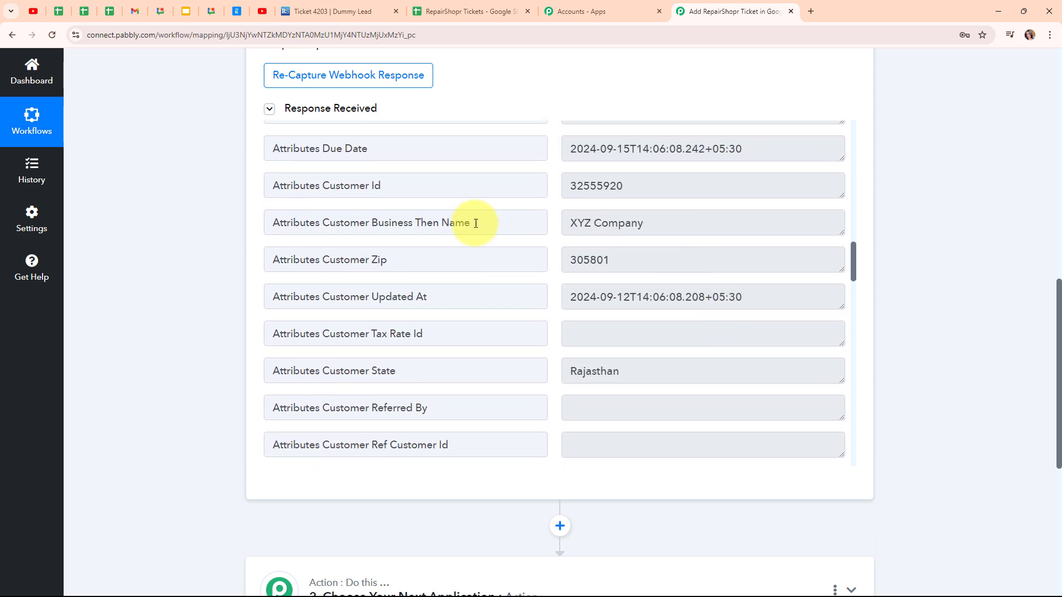
pyautogui.click(670, 221)
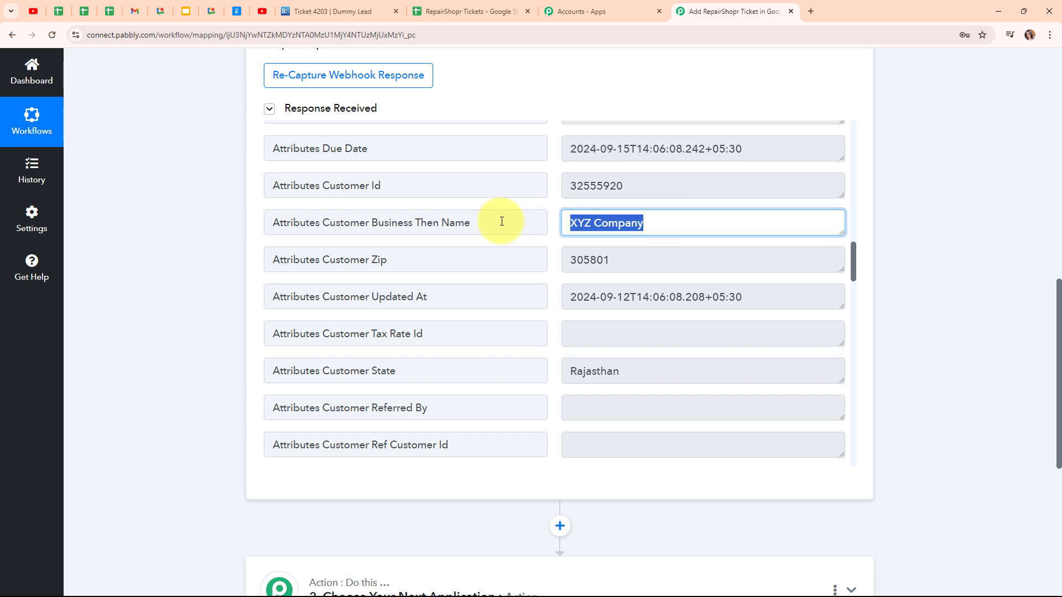
pyautogui.click(653, 259)
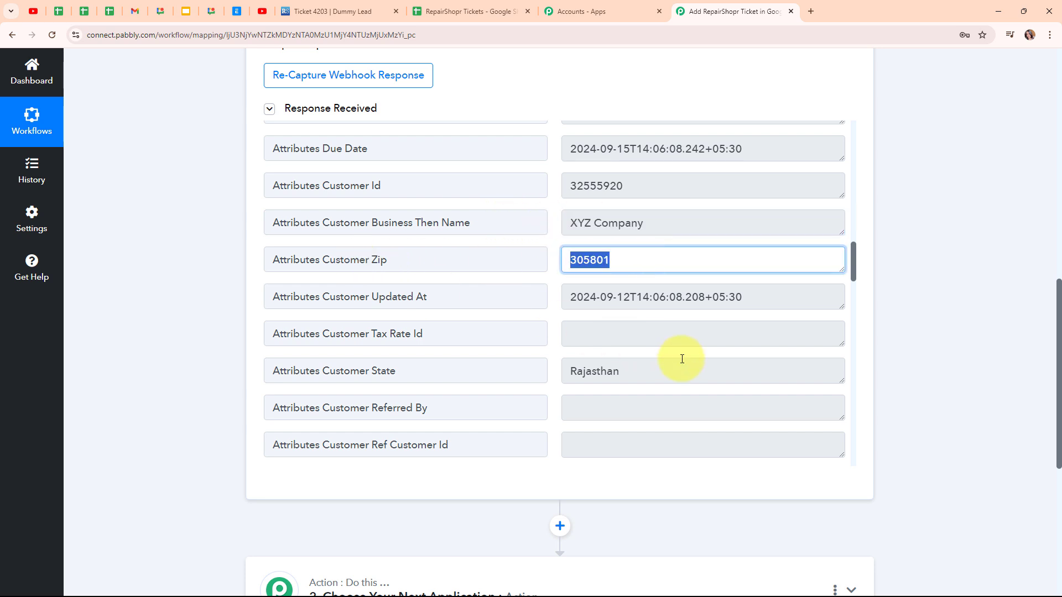
pyautogui.click(653, 370)
pyautogui.scroll(-5, 736, 306)
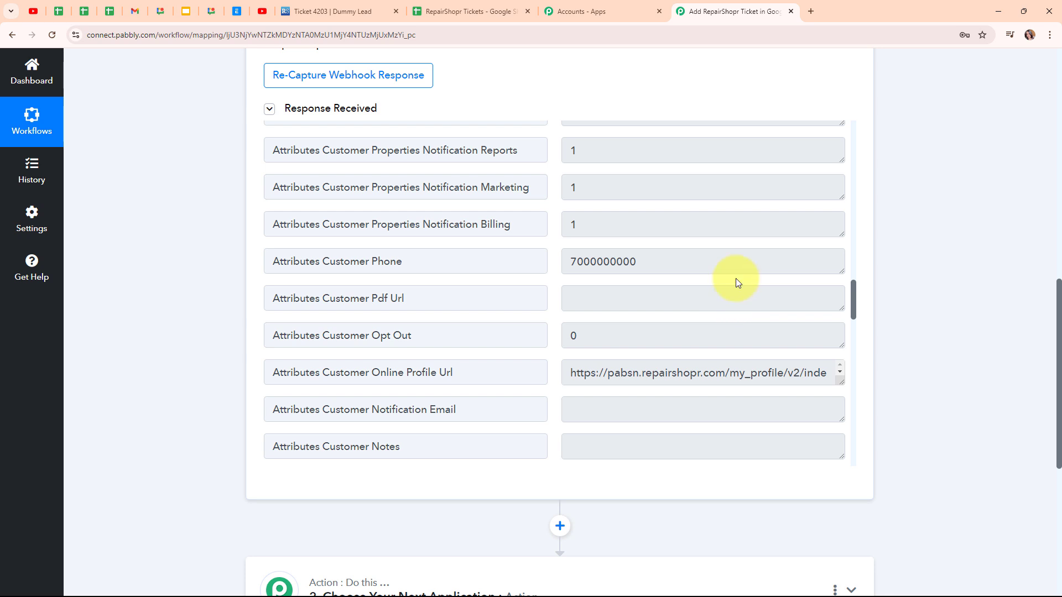
pyautogui.click(570, 261)
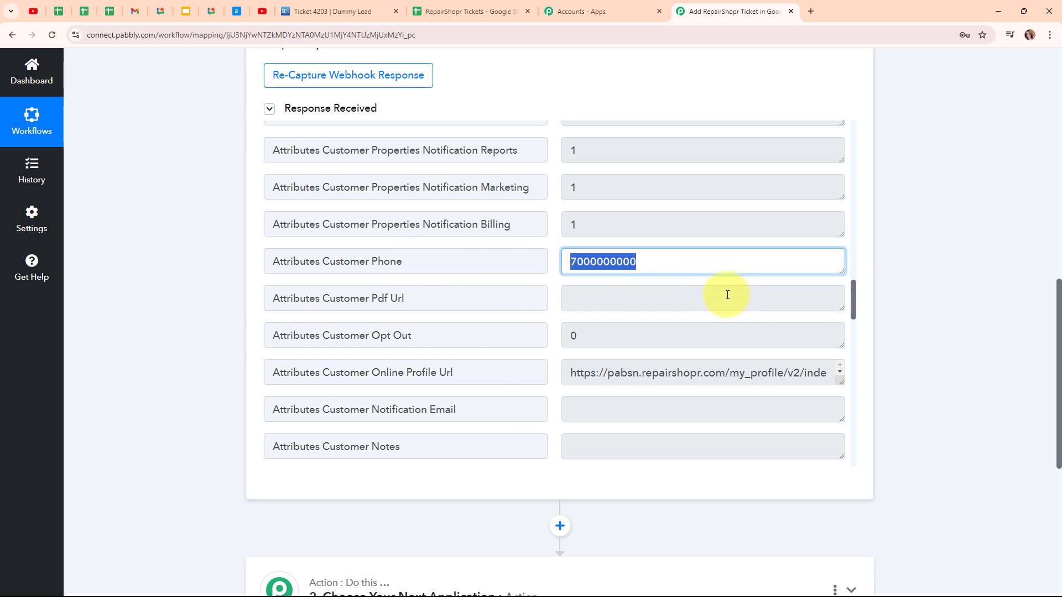
pyautogui.scroll(-2, 728, 295)
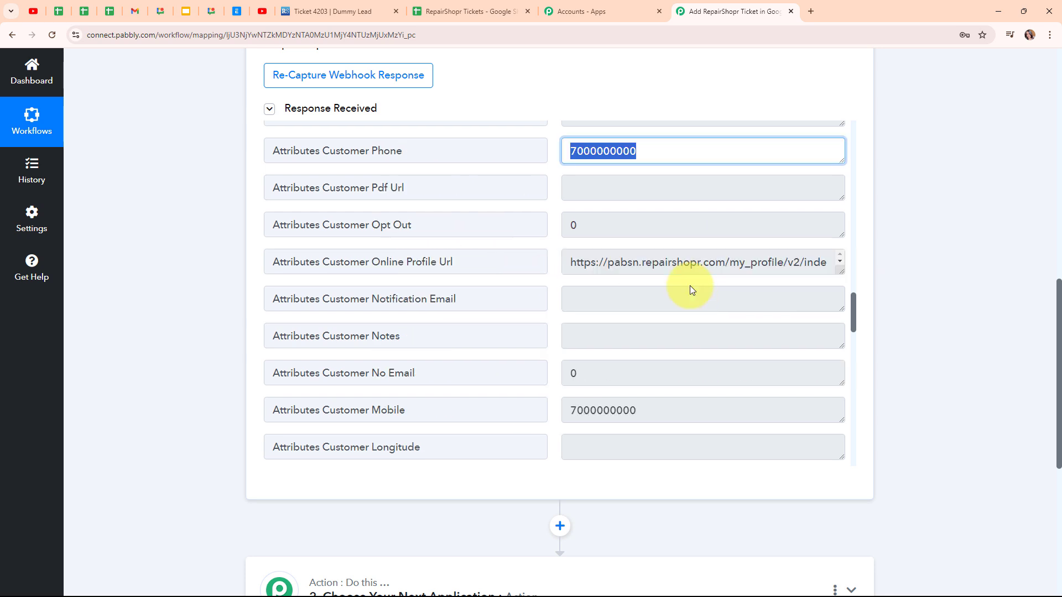
pyautogui.scroll(-9, 690, 285)
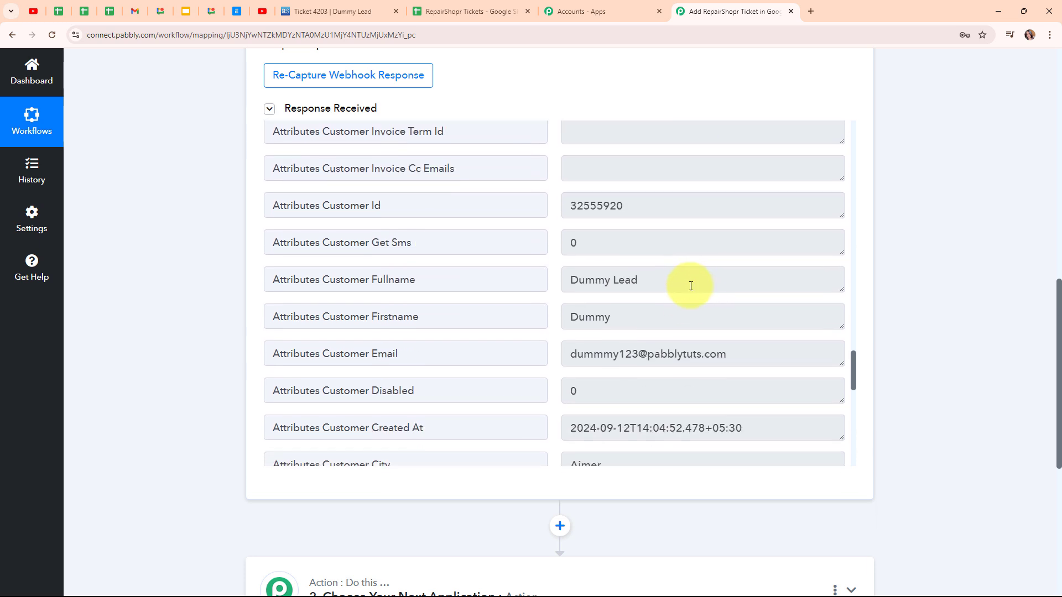
pyautogui.scroll(-2, 689, 285)
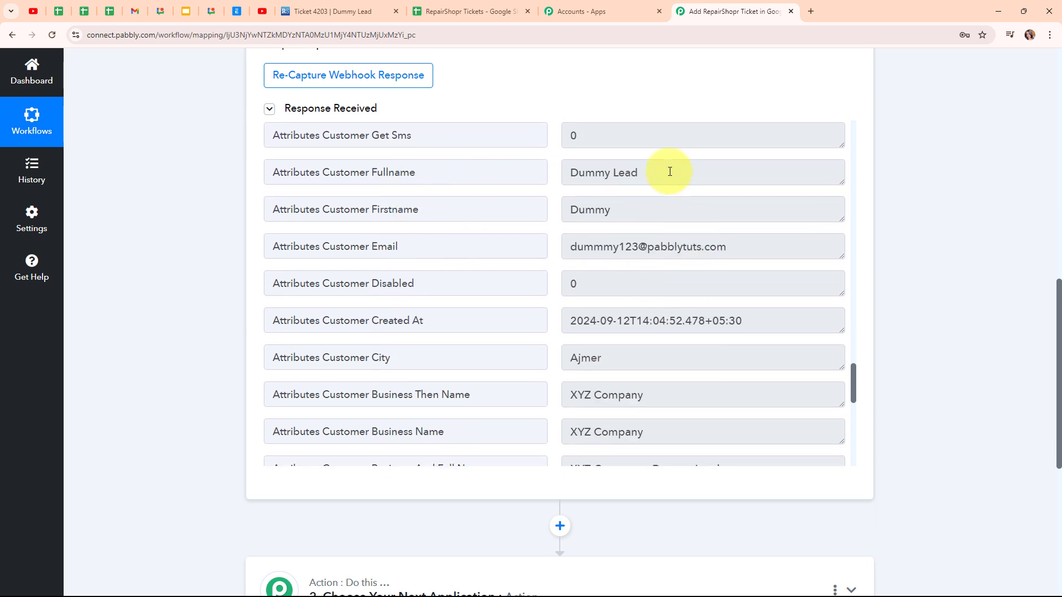
pyautogui.moveTo(671, 172); pyautogui.dragTo(463, 171)
pyautogui.click(675, 220)
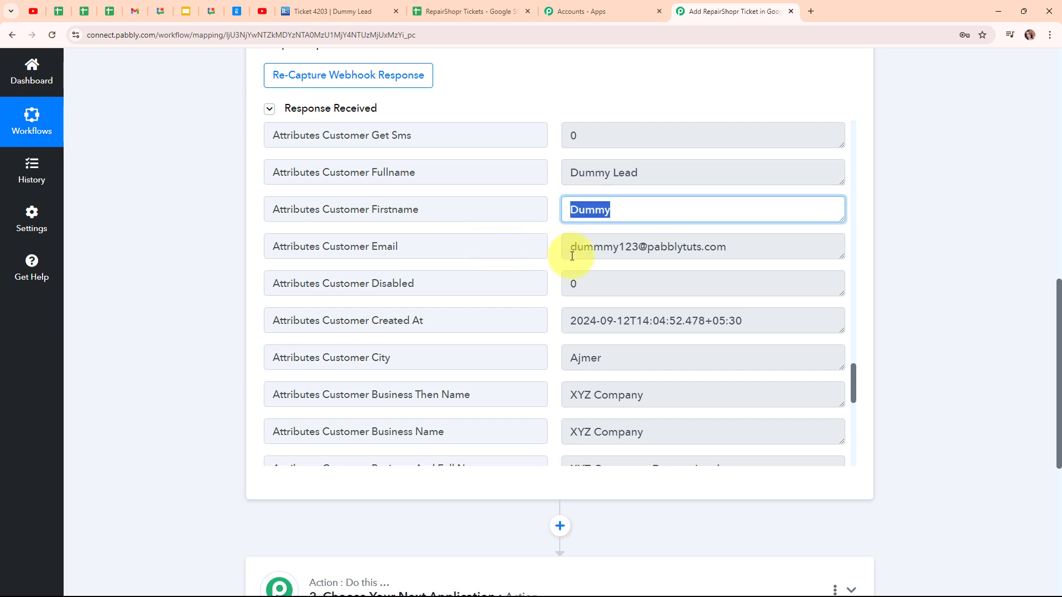
pyautogui.click(569, 249)
pyautogui.scroll(-2, 695, 351)
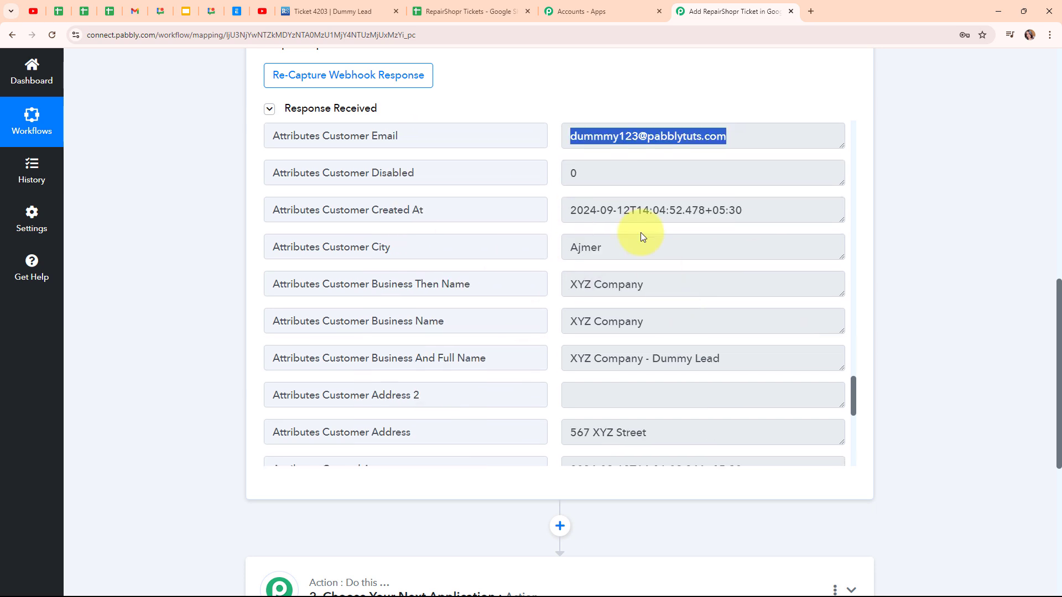
pyautogui.moveTo(641, 239); pyautogui.dragTo(502, 241)
pyautogui.moveTo(676, 277); pyautogui.dragTo(531, 280)
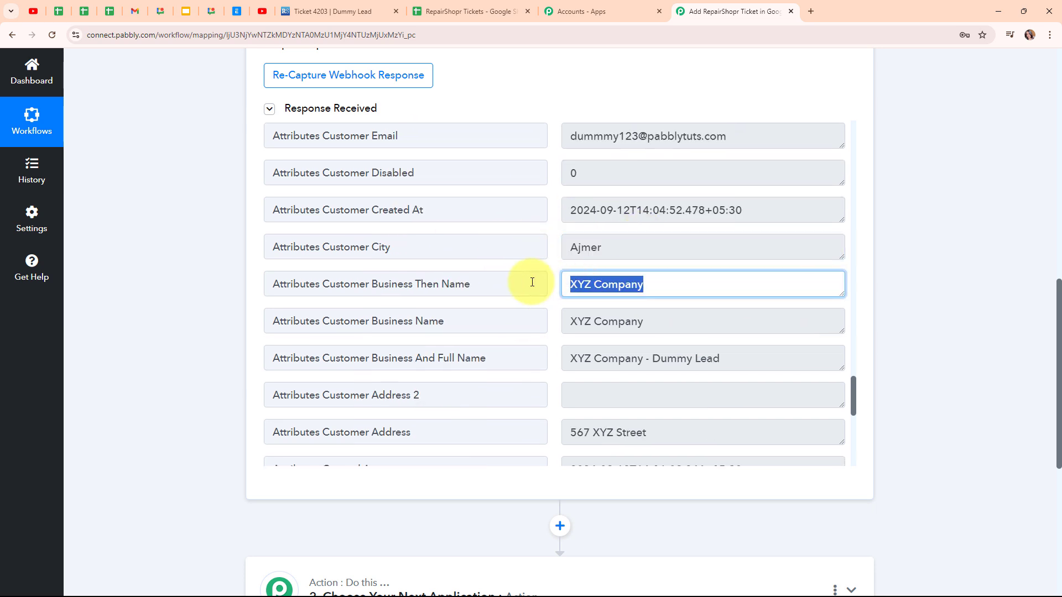
pyautogui.scroll(-4, 727, 330)
pyautogui.moveTo(711, 211); pyautogui.dragTo(449, 236)
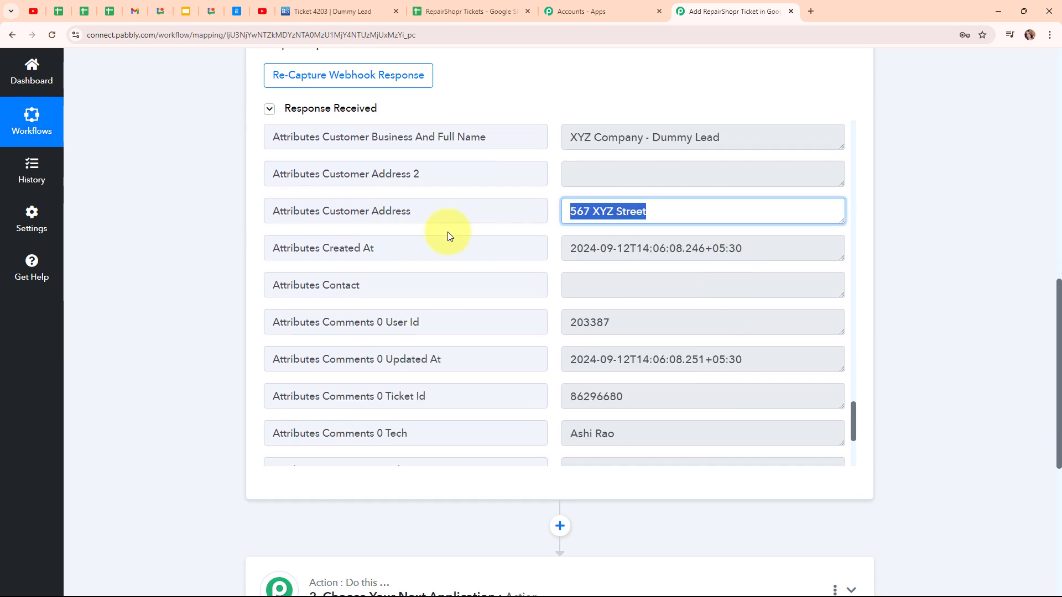
pyautogui.scroll(-4, 688, 296)
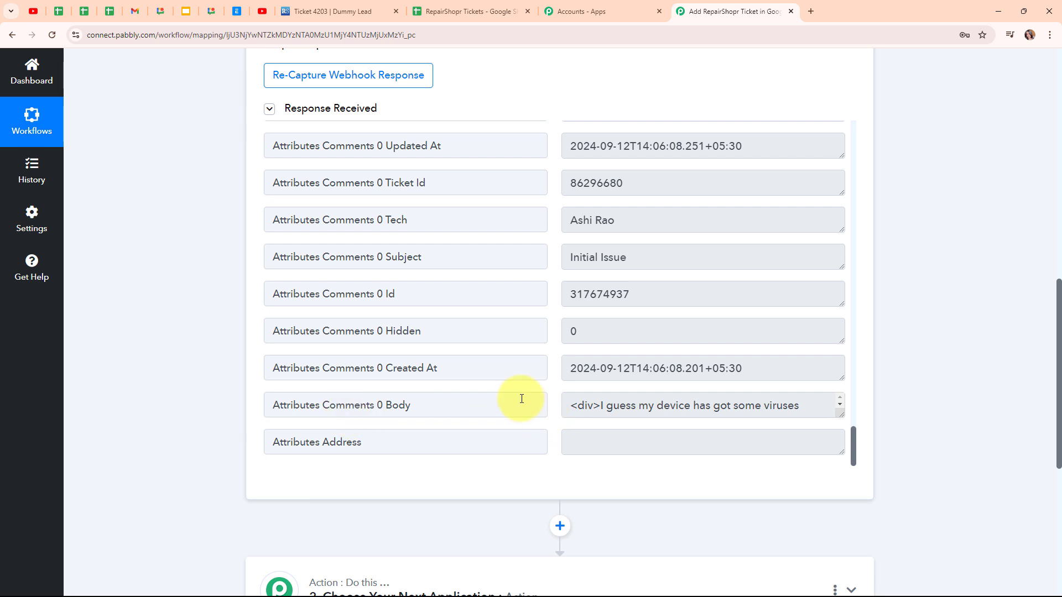
pyautogui.moveTo(842, 414); pyautogui.dragTo(842, 471)
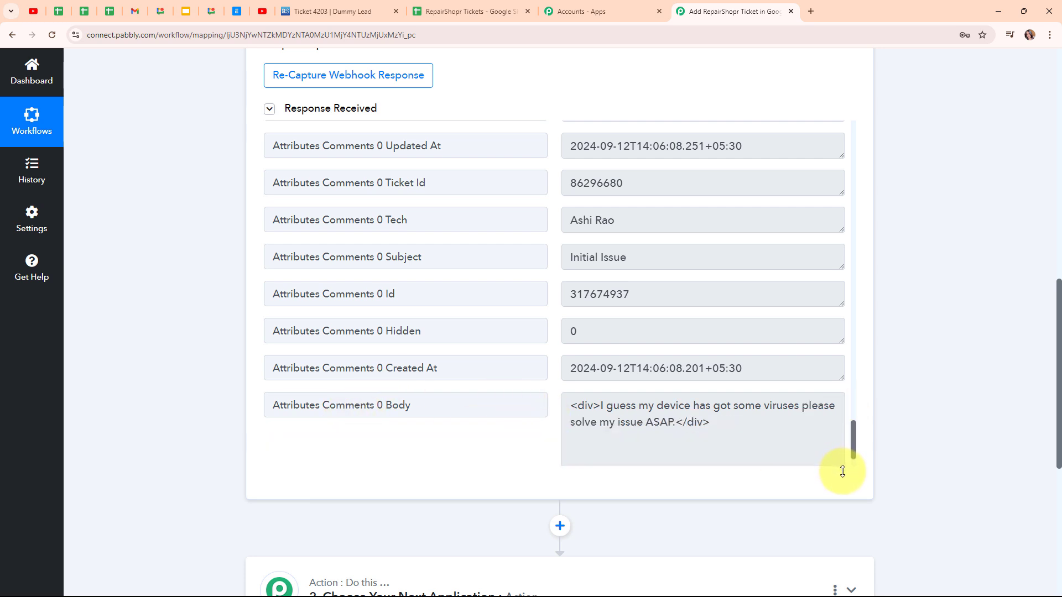
pyautogui.moveTo(844, 472); pyautogui.dragTo(839, 430)
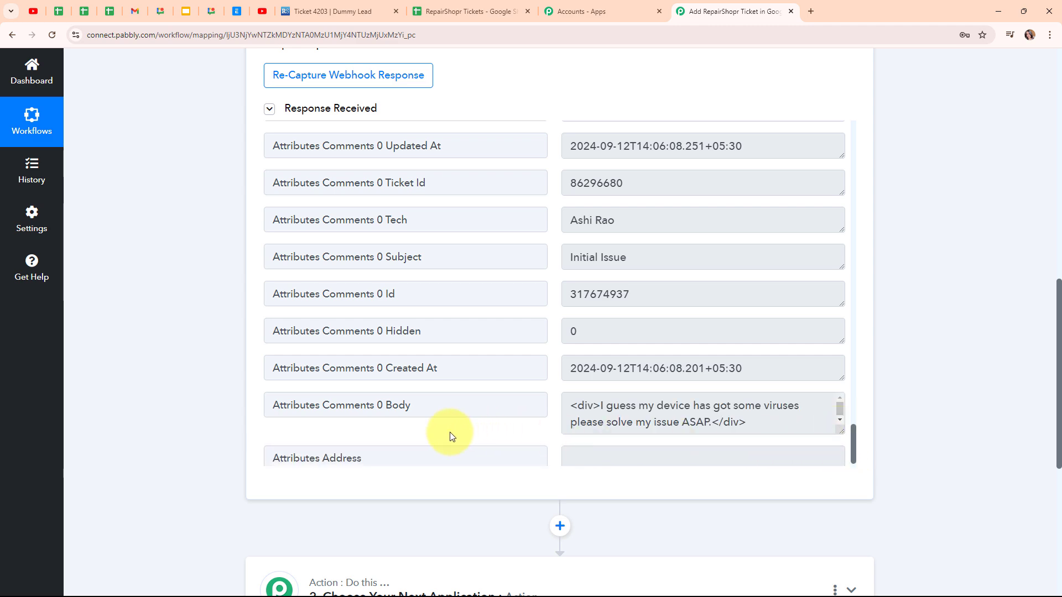
pyautogui.scroll(15, 928, 273)
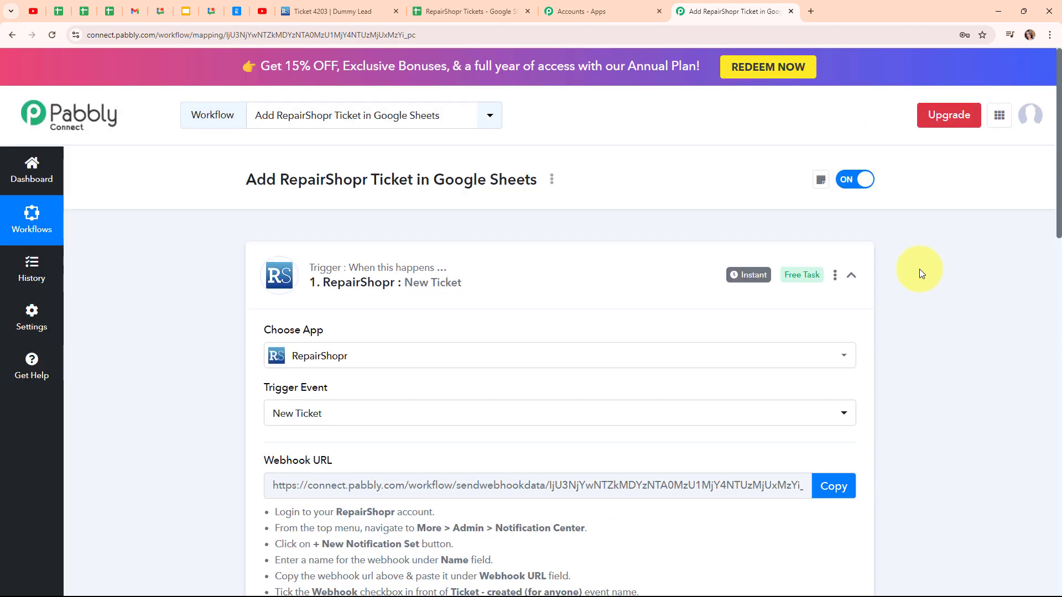
# Add a Google Sheets action step with the Add New Row event below the RepairShopr trigger
pyautogui.click(852, 276)
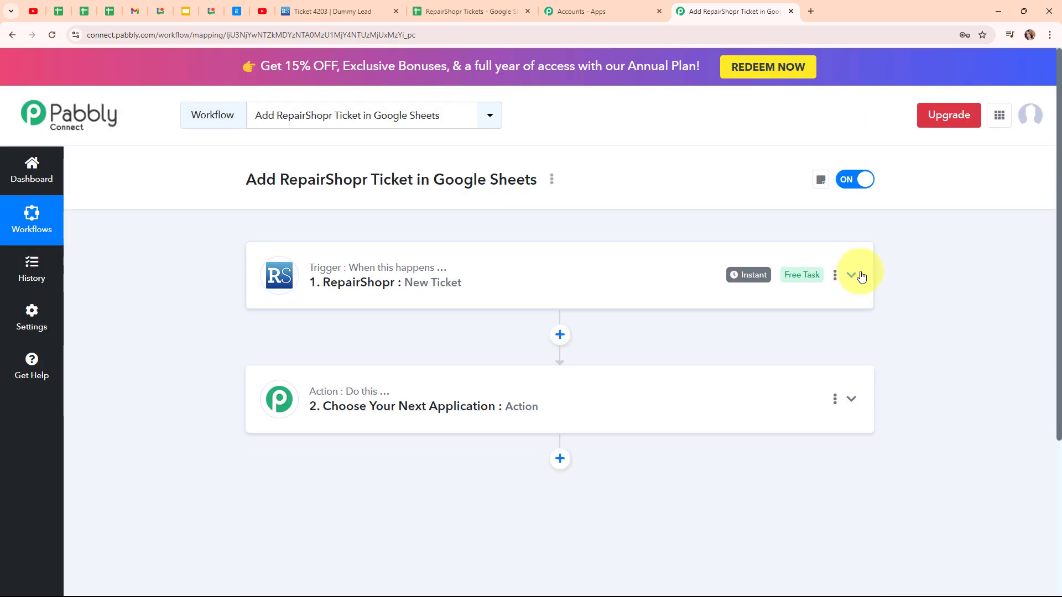
pyautogui.click(474, 397)
pyautogui.scroll(-4, 705, 528)
pyautogui.click(366, 278)
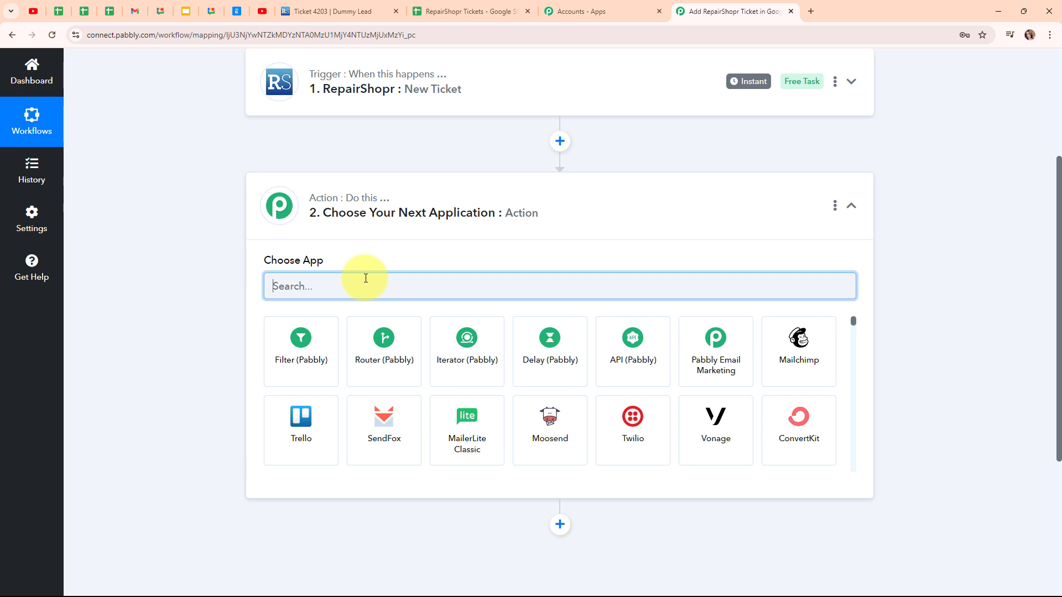
pyautogui.write('Google')
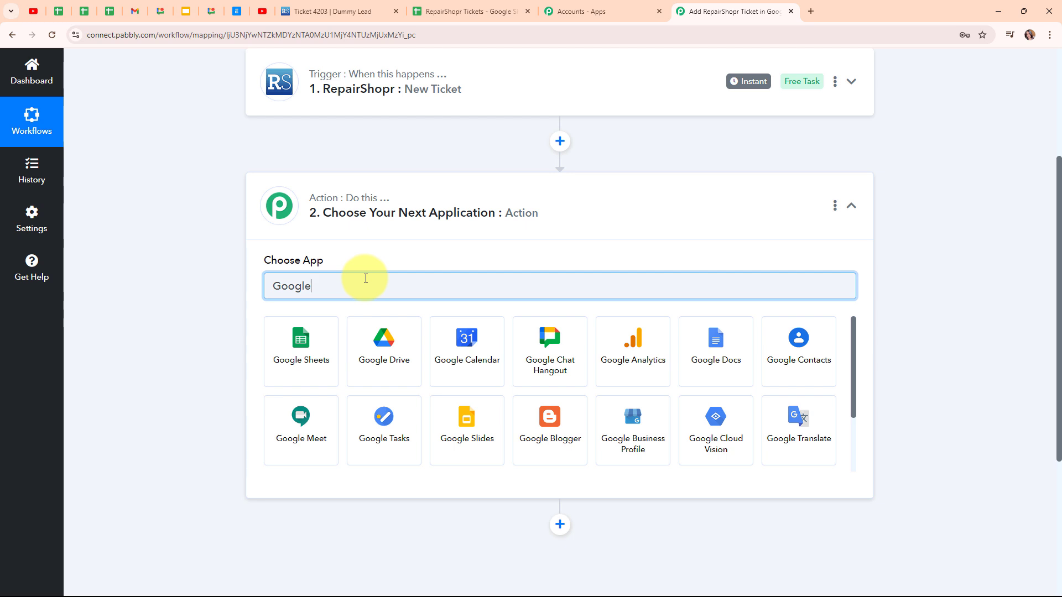
pyautogui.click(310, 349)
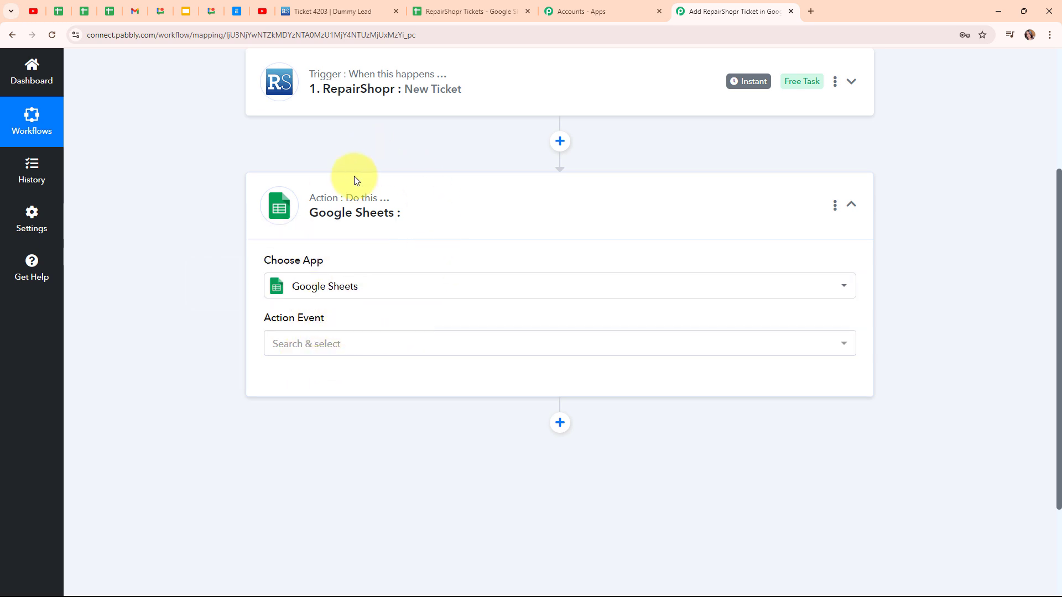
pyautogui.click(360, 349)
pyautogui.click(332, 148)
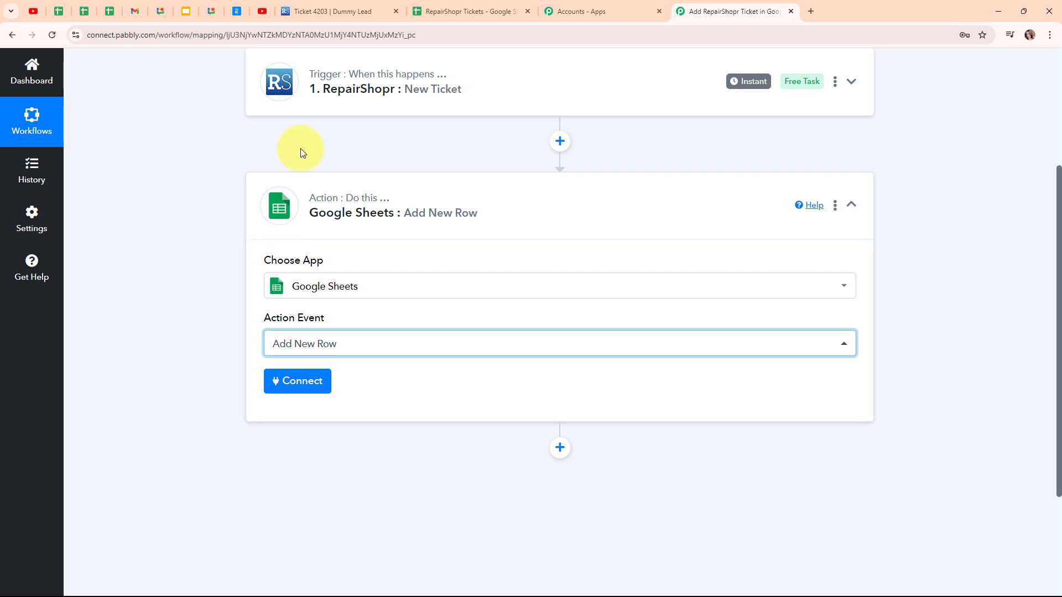
# Create a new Google Sheets connection by signing in with a Google account and allowing access
pyautogui.click(285, 396)
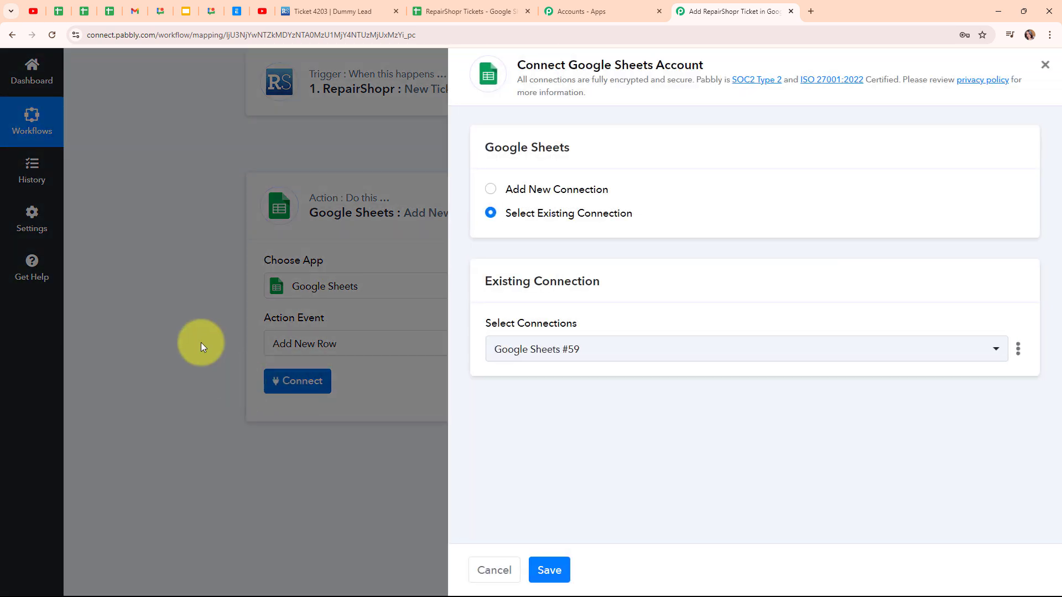
pyautogui.click(492, 190)
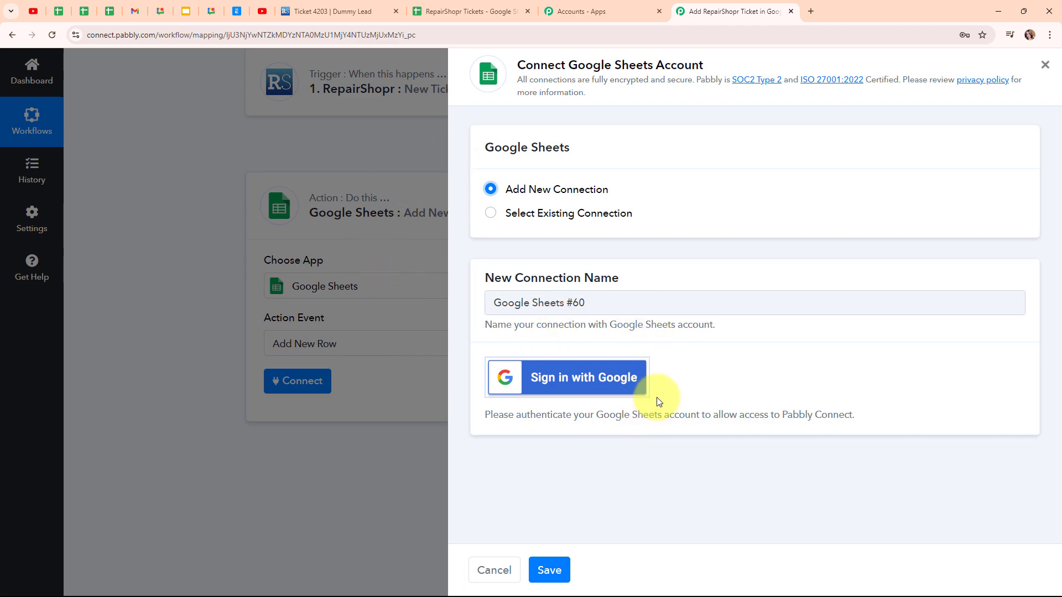
pyautogui.click(601, 376)
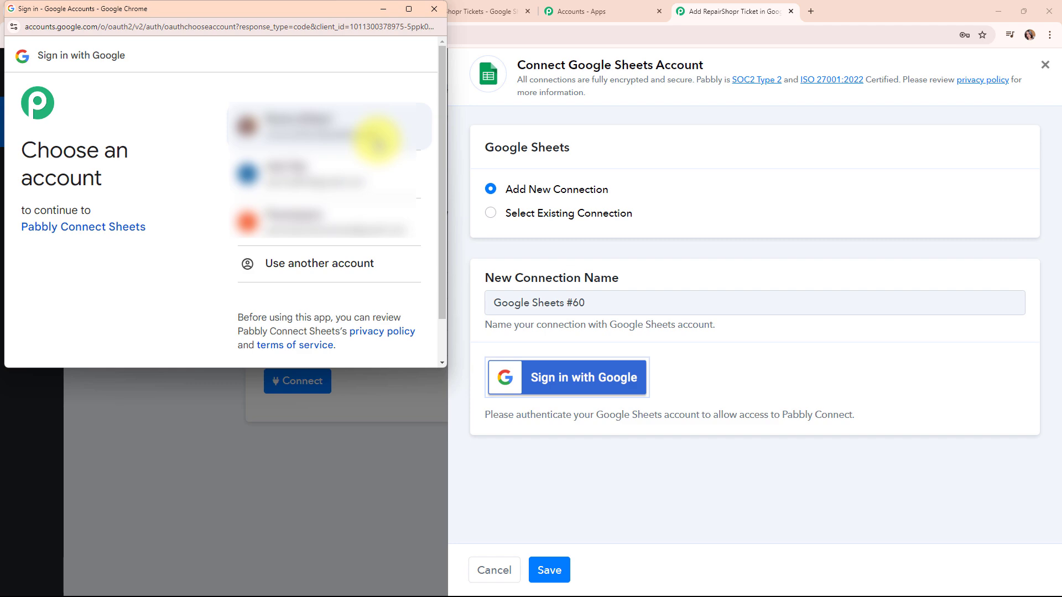
pyautogui.click(376, 140)
pyautogui.scroll(-3, 371, 222)
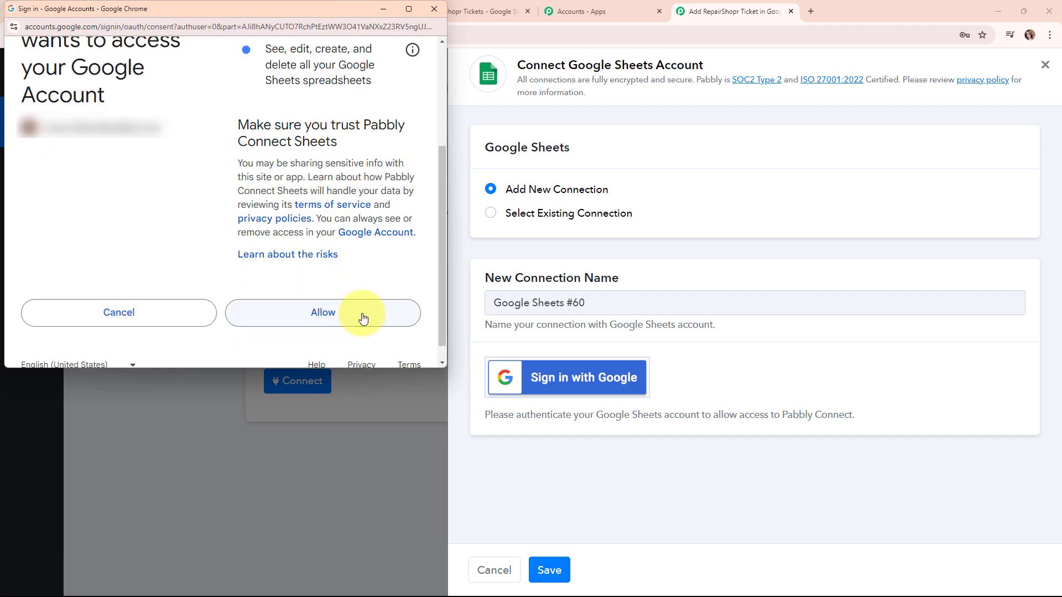
pyautogui.click(363, 318)
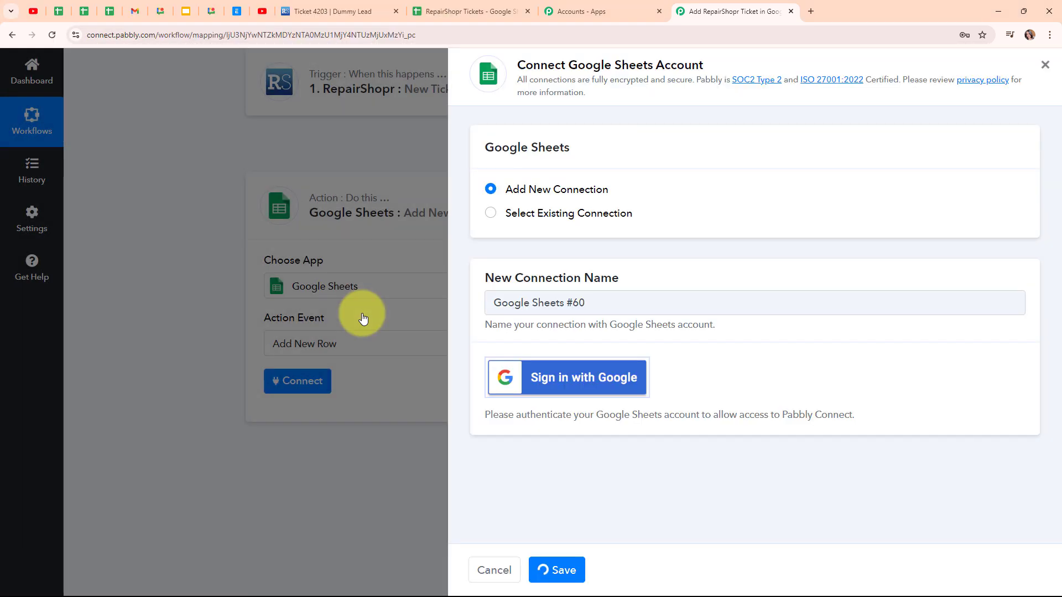
# Select the RepairShopr Tickets spreadsheet and Sheet1 as the target for new rows
pyautogui.scroll(-3, 574, 390)
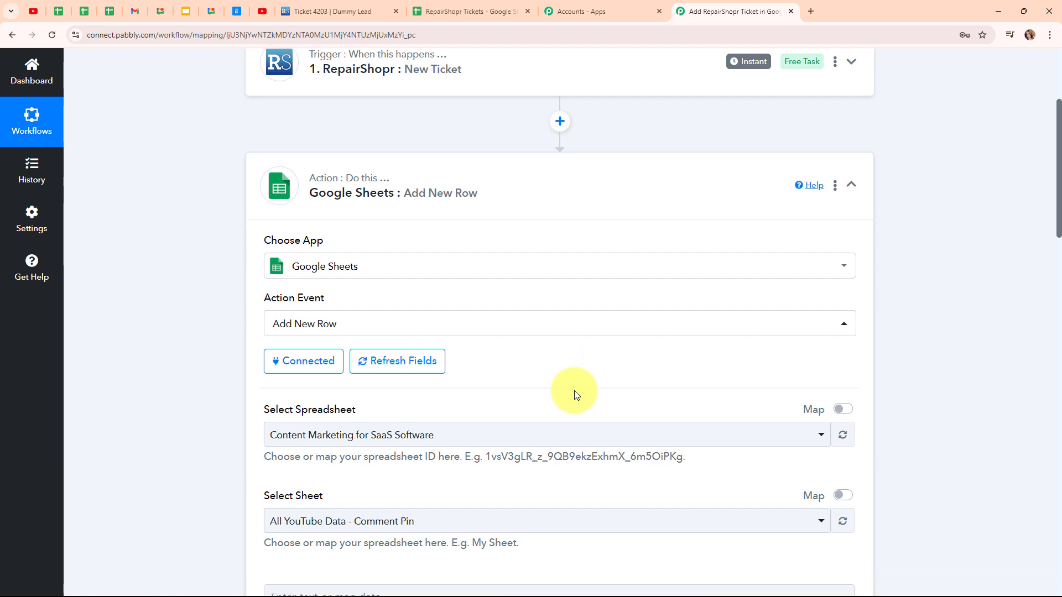
pyautogui.scroll(-2, 575, 390)
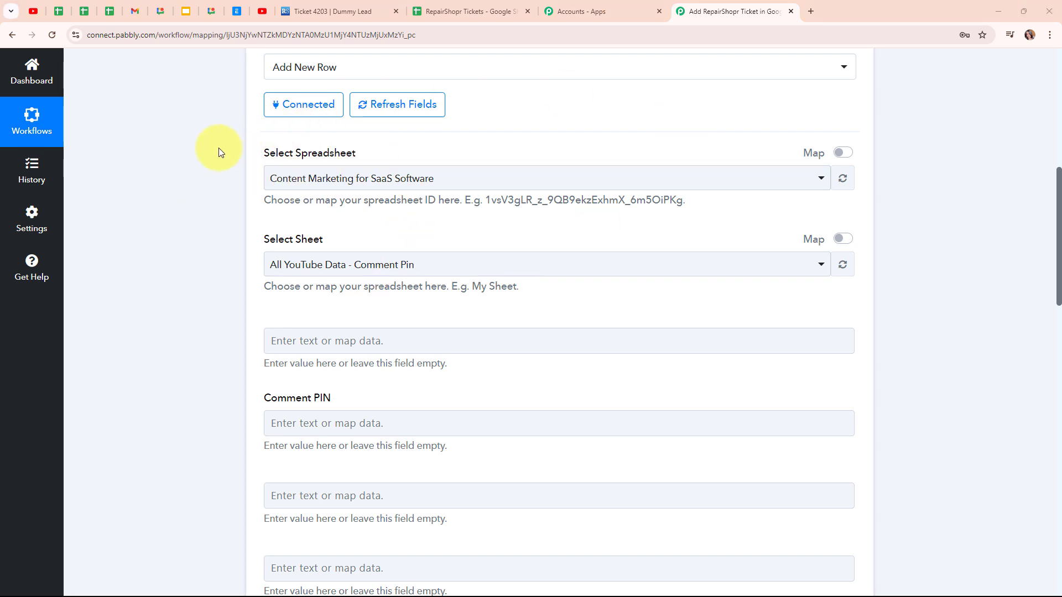
pyautogui.click(457, 7)
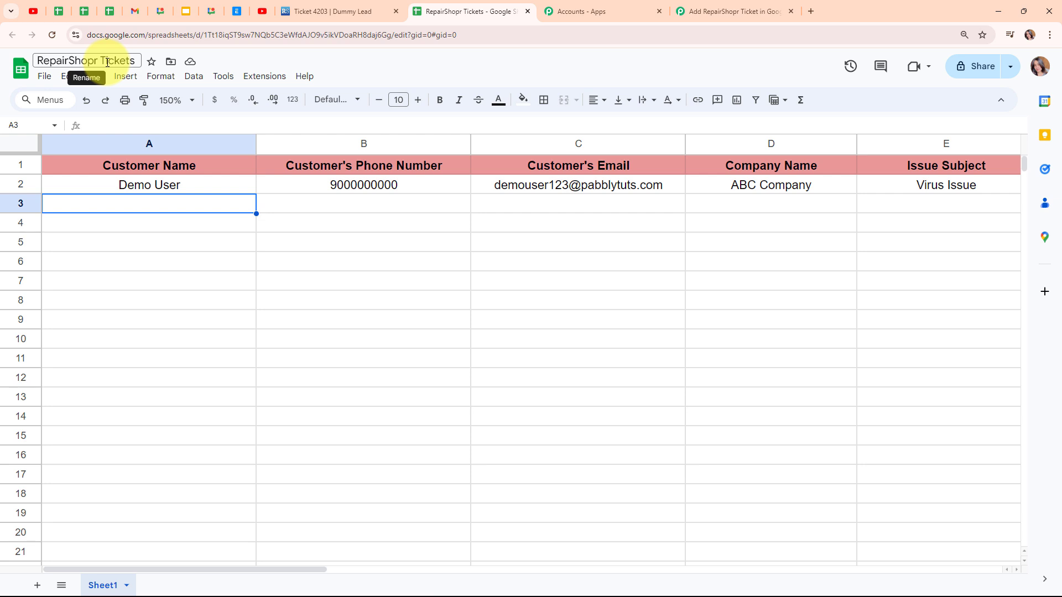
pyautogui.click(707, 8)
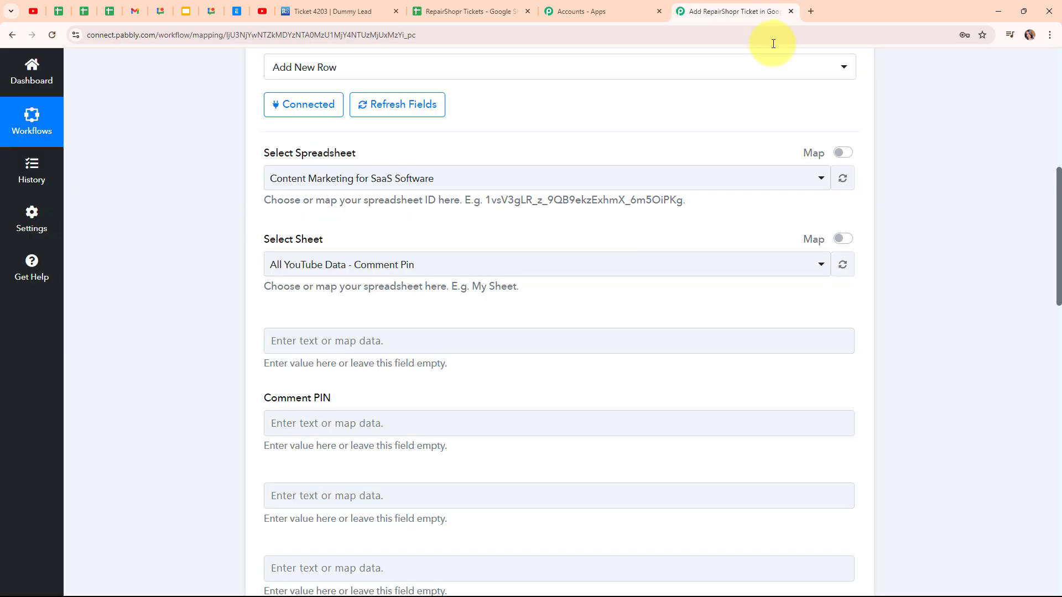
pyautogui.click(381, 185)
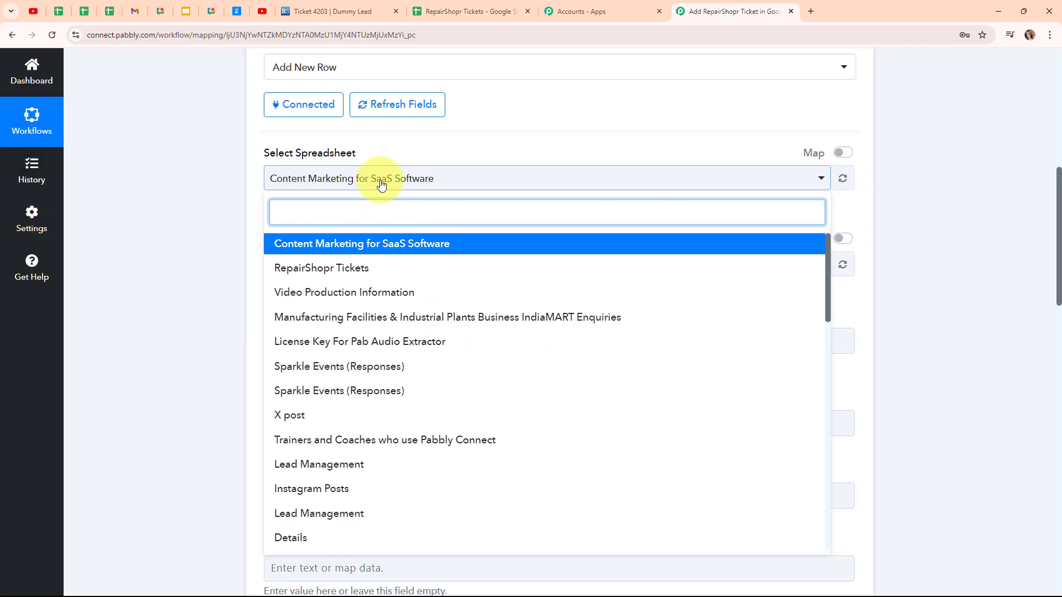
pyautogui.click(384, 277)
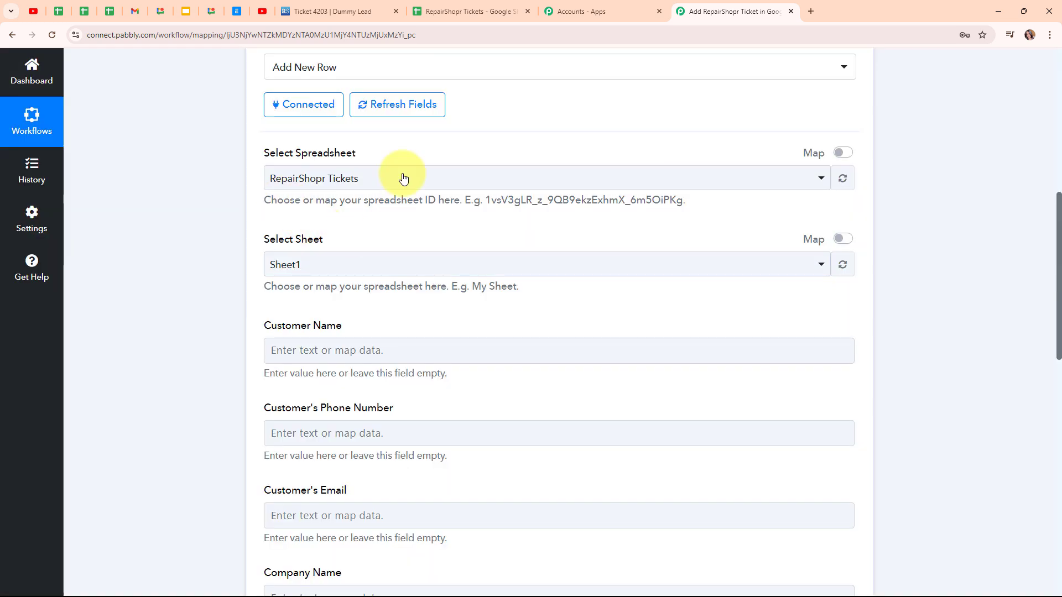
pyautogui.click(382, 276)
pyautogui.click(406, 329)
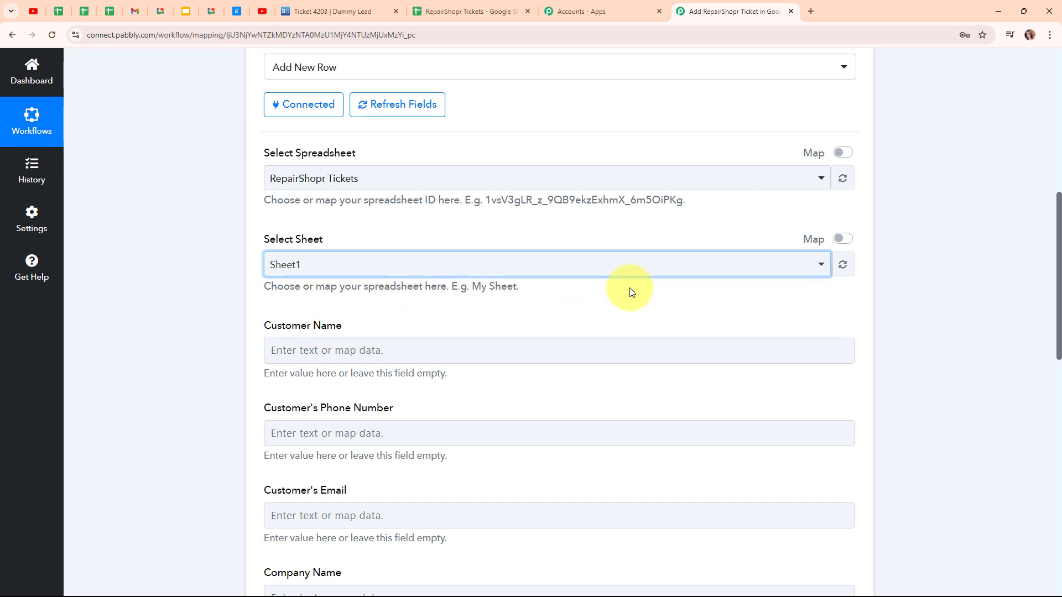
# Map the Customer Name column to the ticket's Attributes Customer Fullname field
pyautogui.scroll(-4, 631, 292)
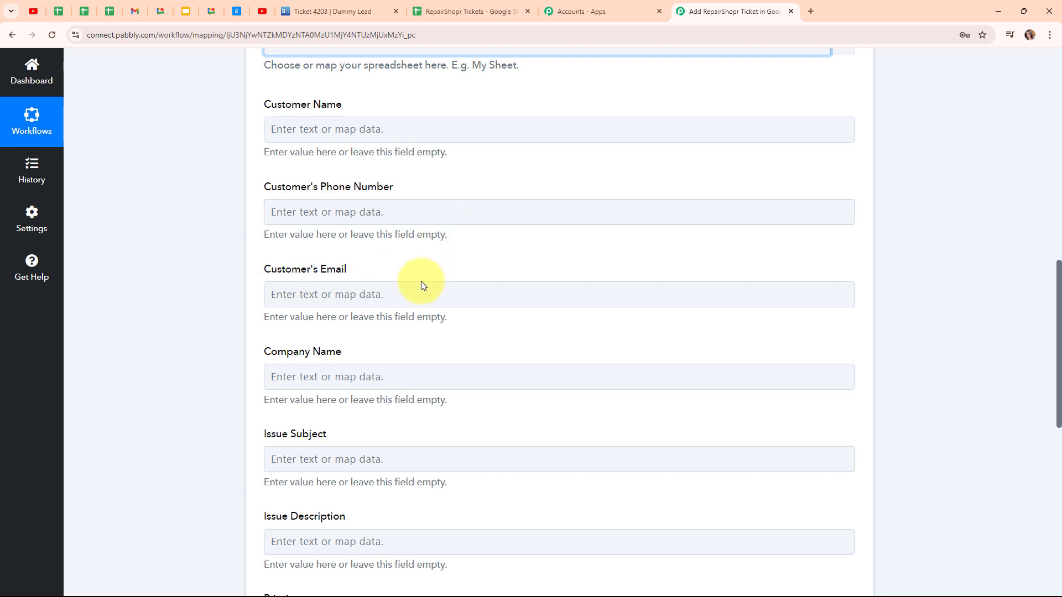
pyautogui.scroll(-4, 421, 285)
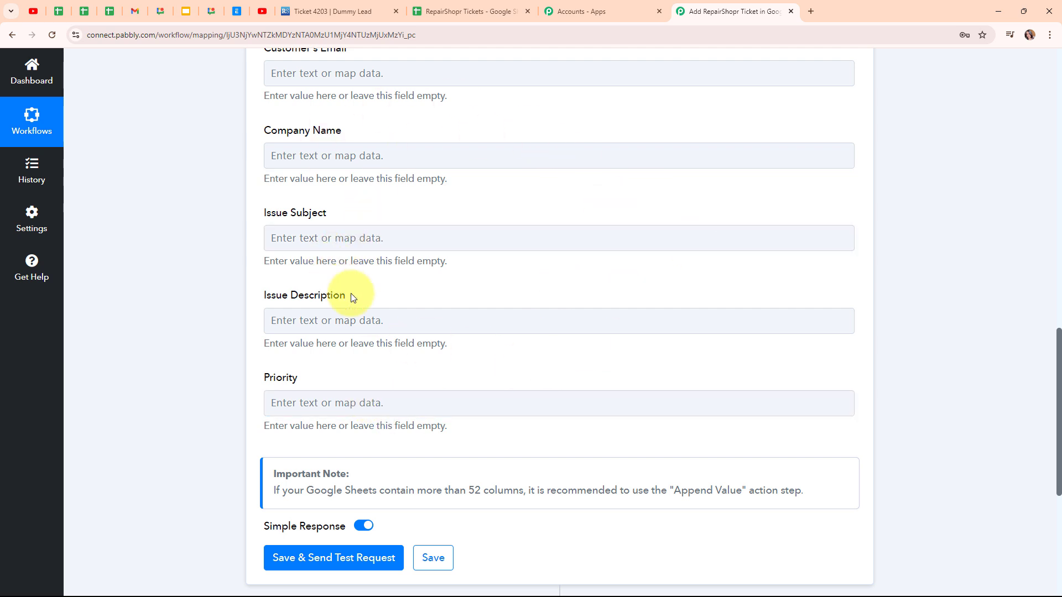
pyautogui.click(439, 10)
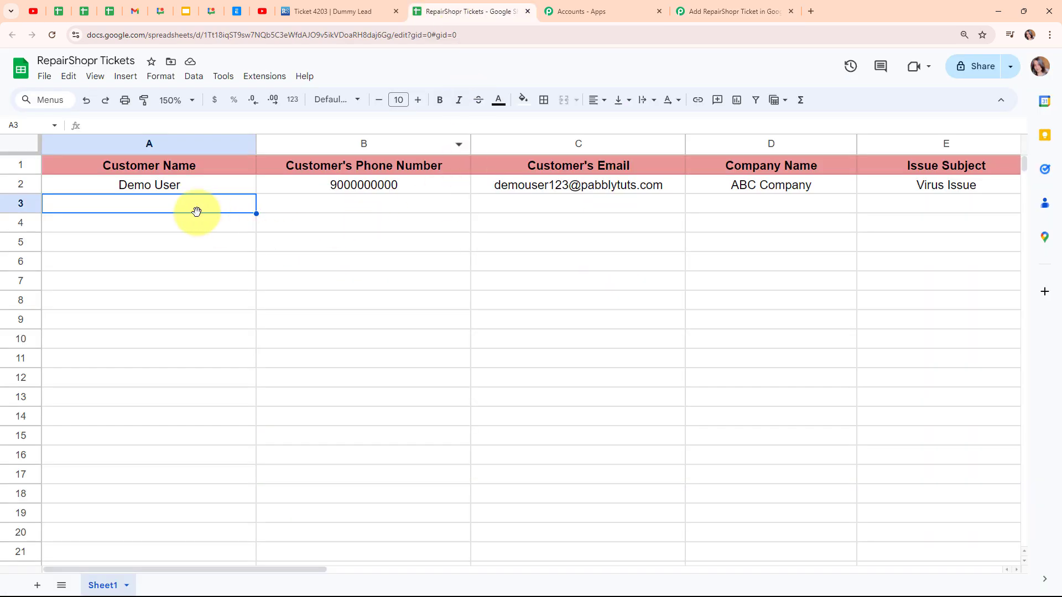
pyautogui.click(714, 11)
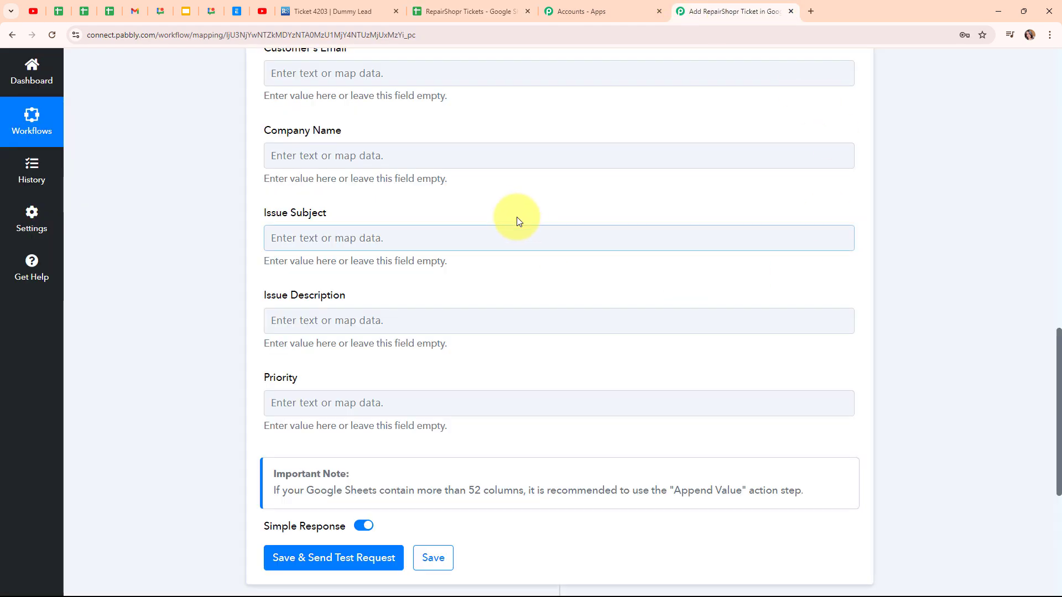
pyautogui.scroll(4, 498, 227)
pyautogui.click(285, 136)
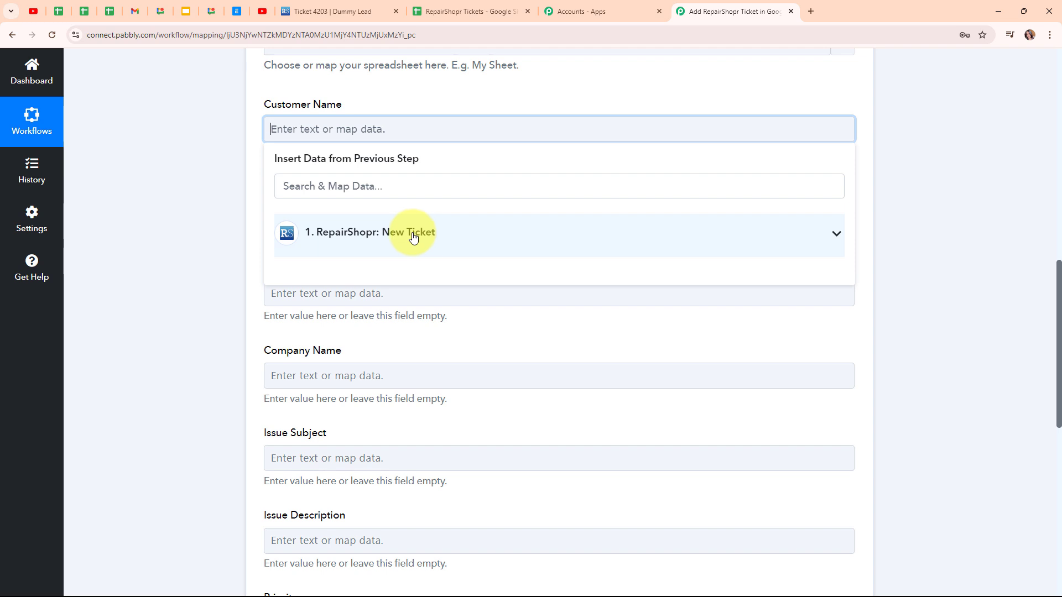
pyautogui.click(387, 224)
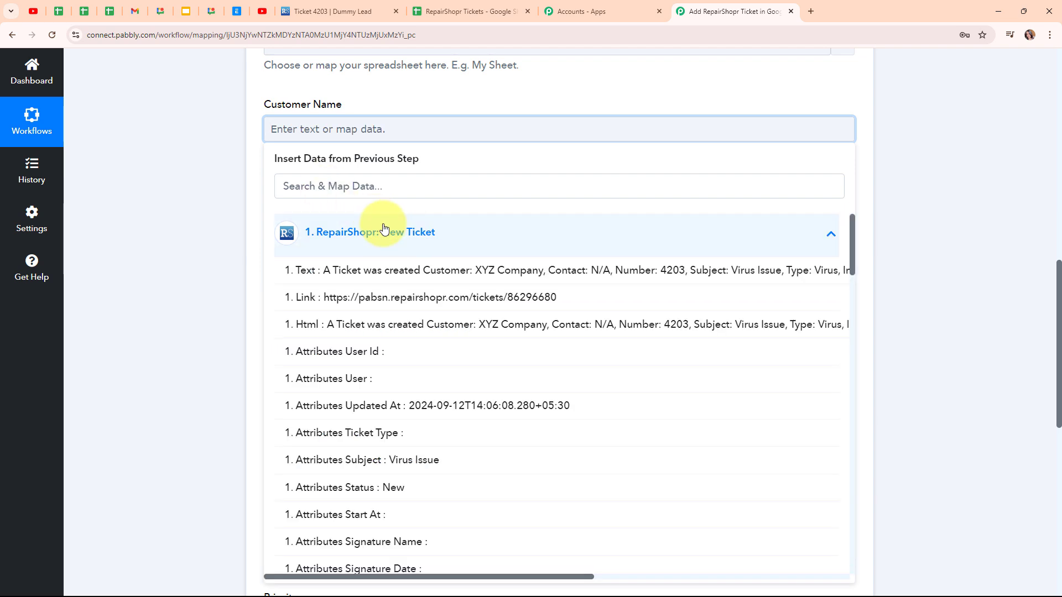
pyautogui.click(398, 184)
pyautogui.write('Name')
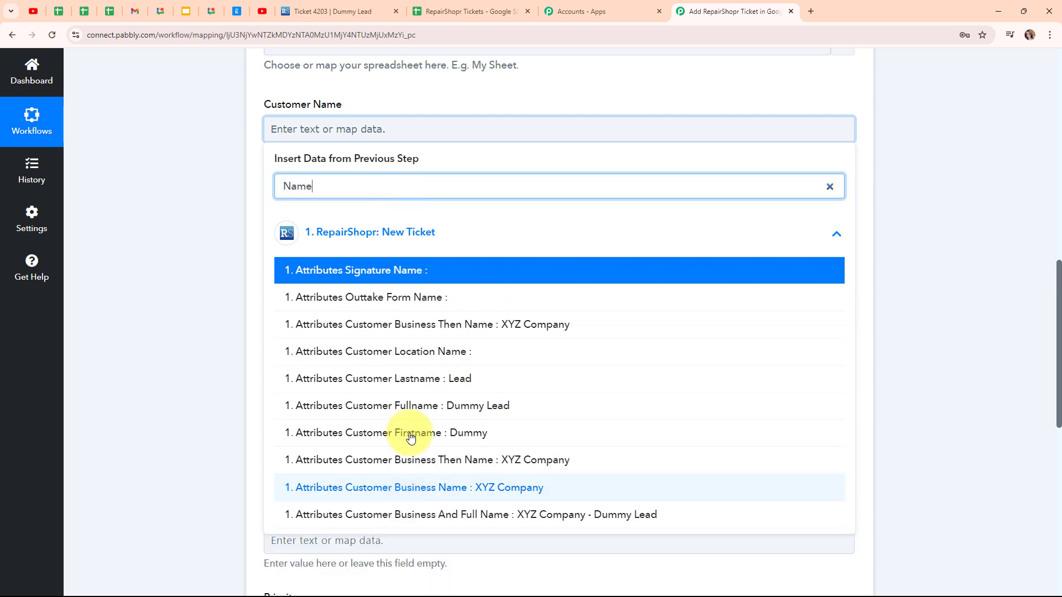
pyautogui.click(422, 405)
pyautogui.click(211, 236)
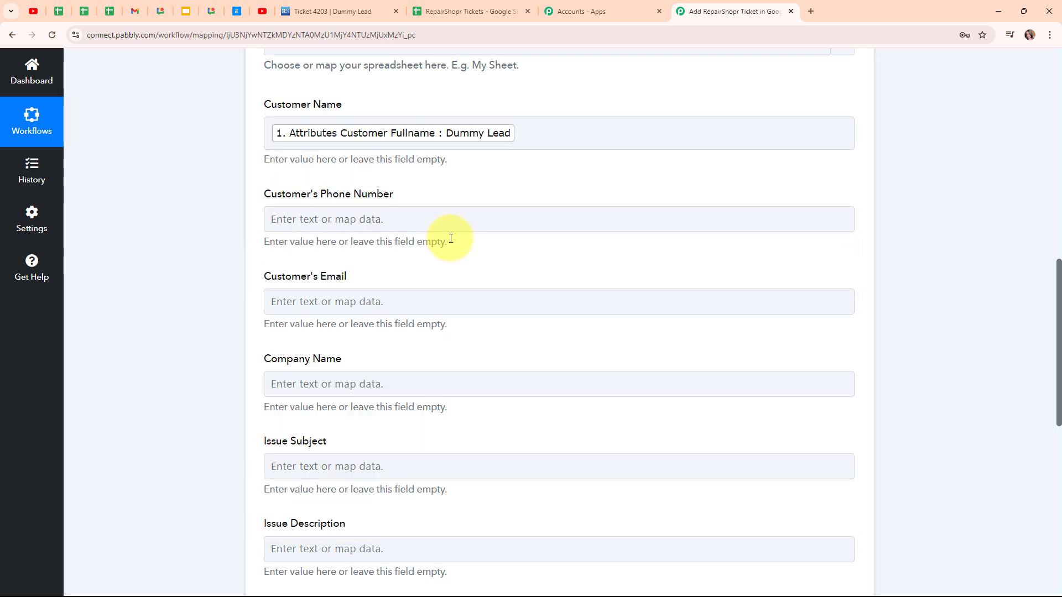
# Map the Customer's Phone Number column to the ticket's Attributes Customer Phone field
pyautogui.click(398, 218)
pyautogui.click(386, 272)
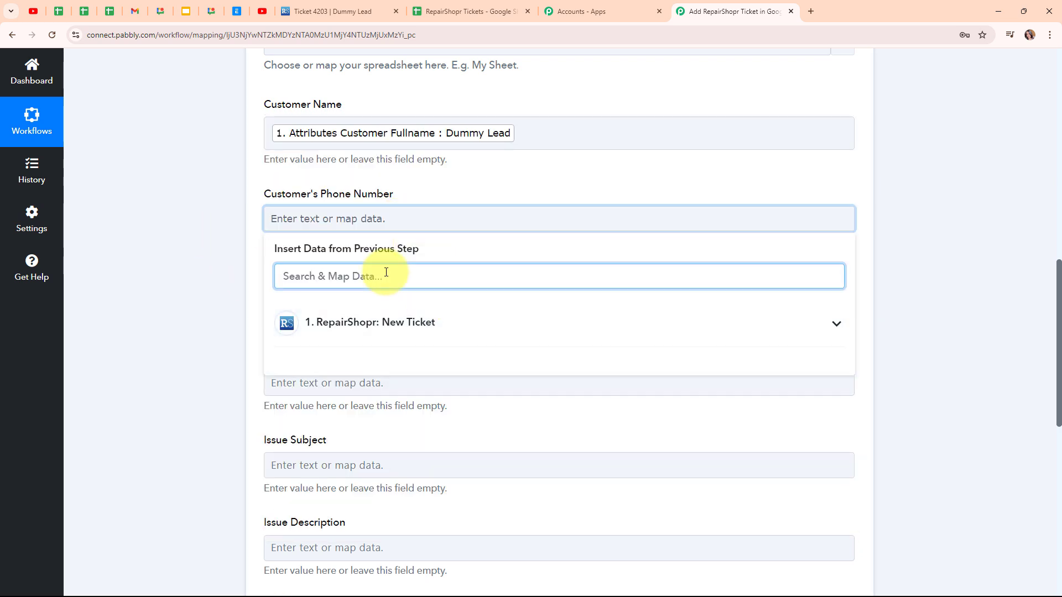
pyautogui.write('pho')
pyautogui.click(403, 361)
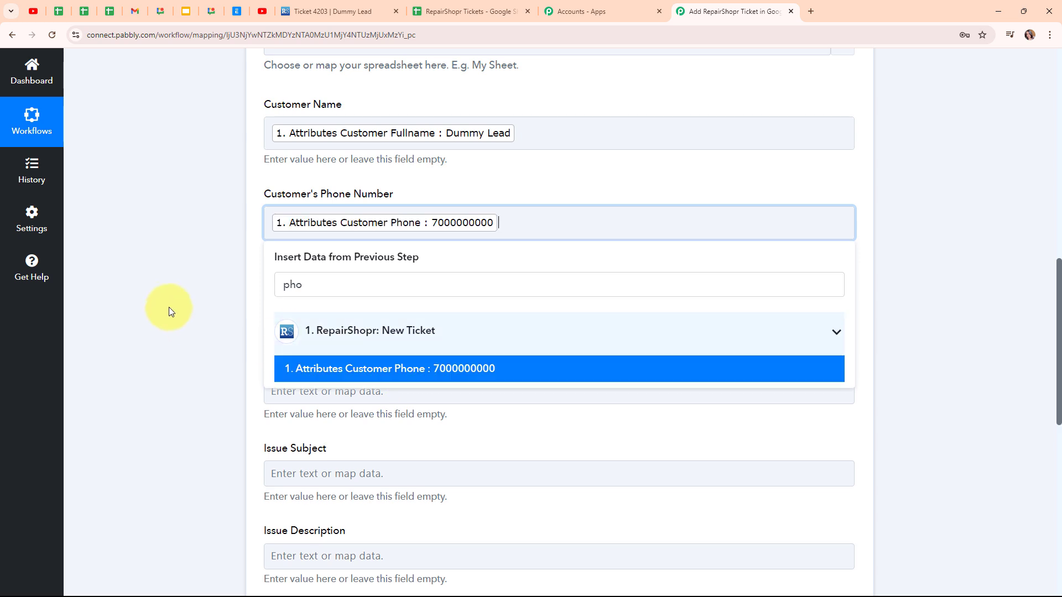
pyautogui.click(171, 308)
# Map the Customer's Email column to the ticket's Attributes Customer Email field
pyautogui.click(274, 315)
pyautogui.click(343, 364)
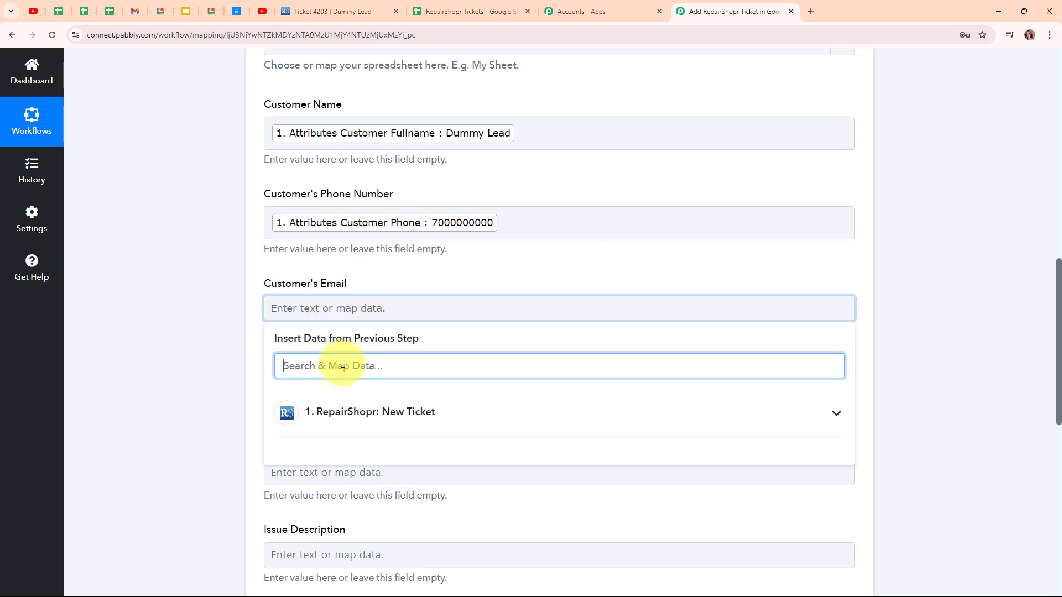
pyautogui.write('@')
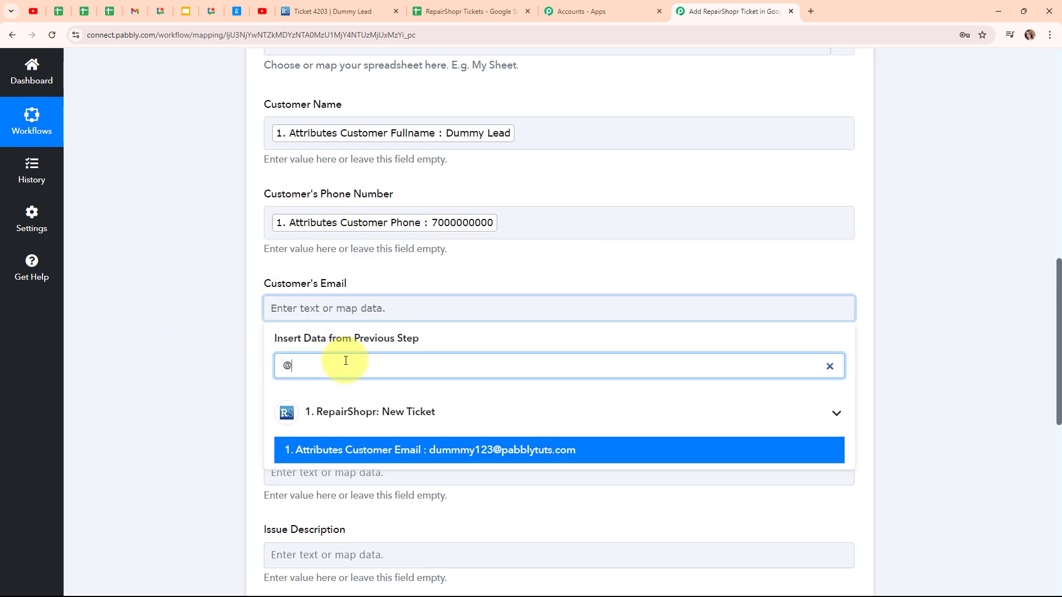
pyautogui.click(443, 459)
pyautogui.click(203, 332)
# Map the Company Name column to the ticket's Attributes Customer Business Name field
pyautogui.scroll(-3, 517, 356)
pyautogui.click(310, 233)
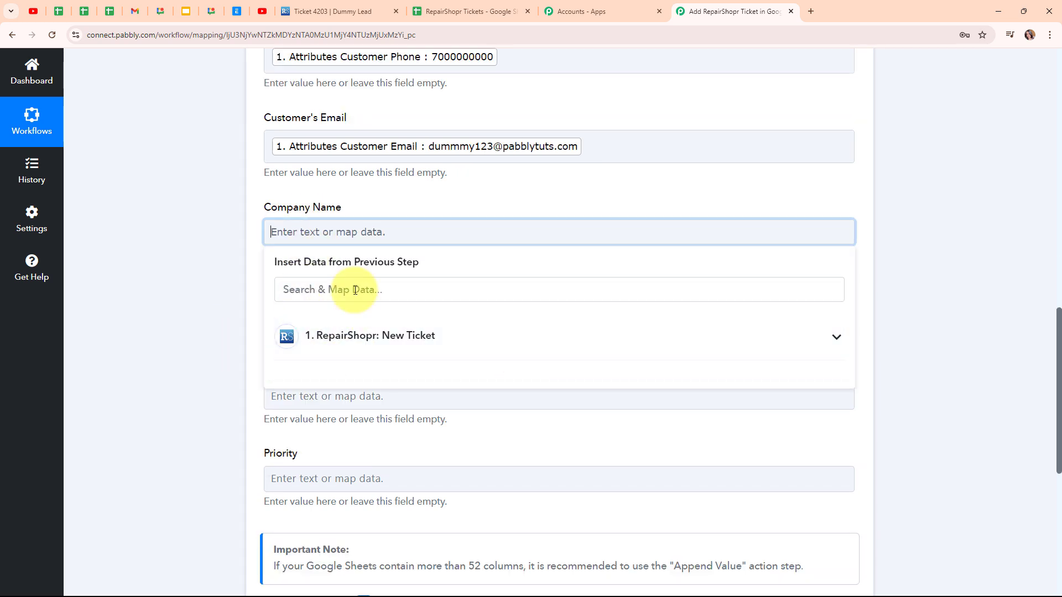
pyautogui.click(354, 289)
pyautogui.write('Bus')
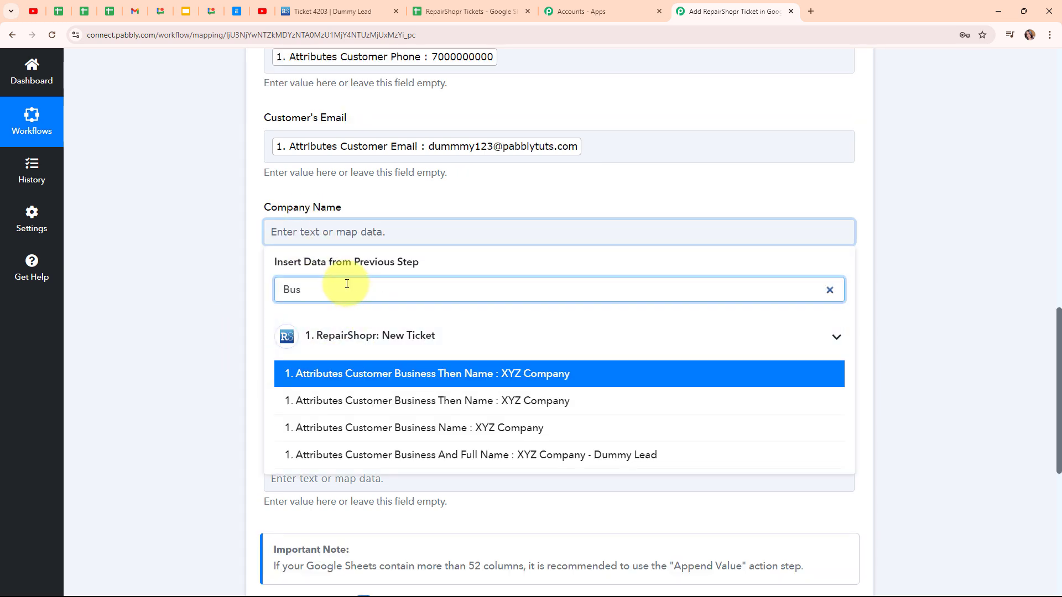
pyautogui.click(493, 430)
pyautogui.click(244, 276)
# Map the Issue Subject column to the ticket's Attributes Subject field
pyautogui.scroll(-2, 265, 243)
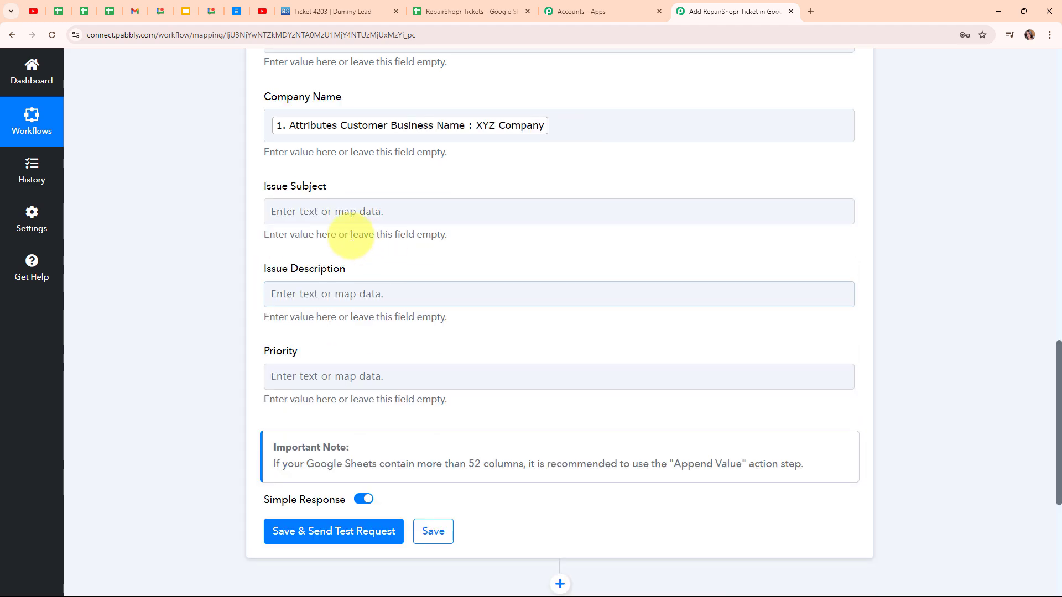
pyautogui.click(324, 216)
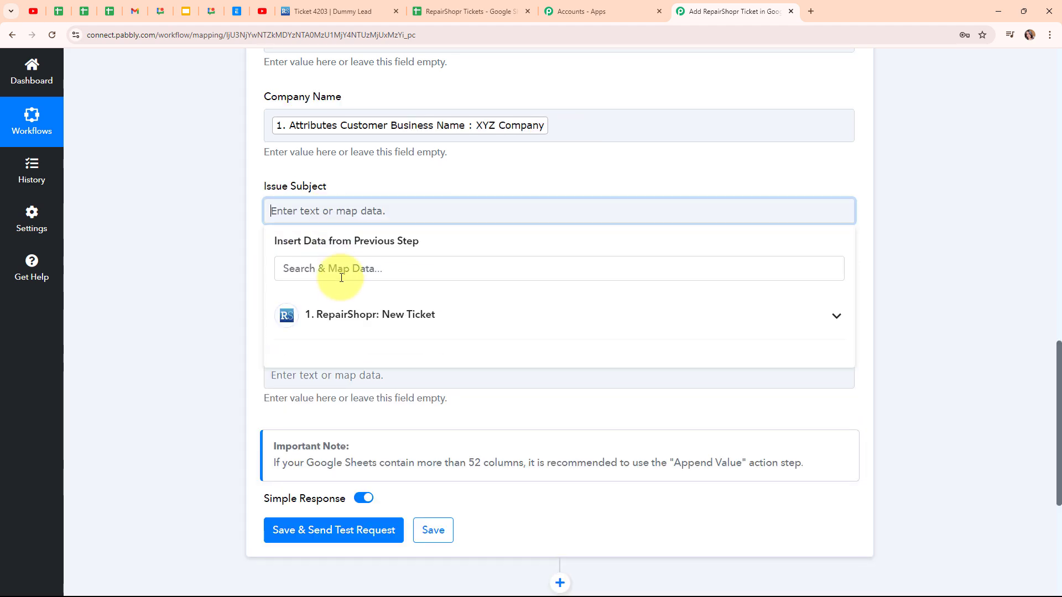
pyautogui.click(332, 274)
pyautogui.write('Subj')
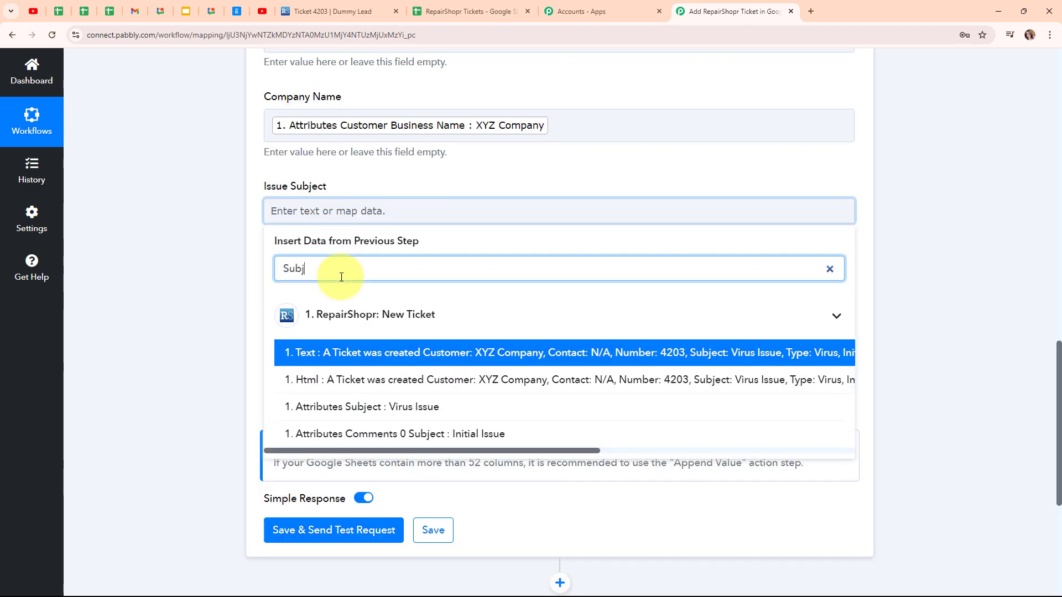
pyautogui.click(467, 409)
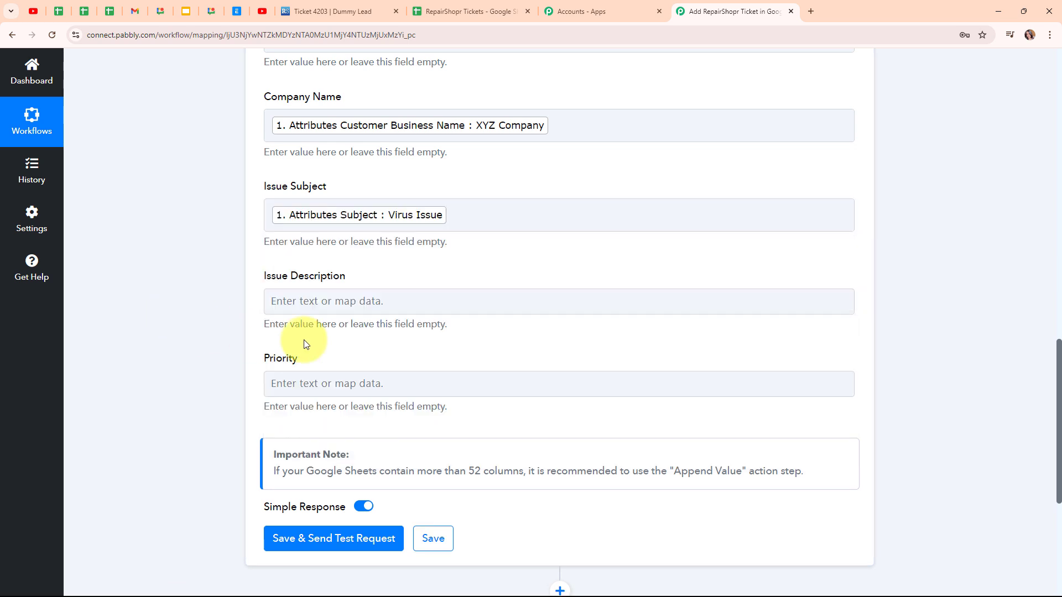
# Map the Issue Description column to the ticket's Attributes Comments 0 Body field
pyautogui.click(321, 305)
pyautogui.click(321, 361)
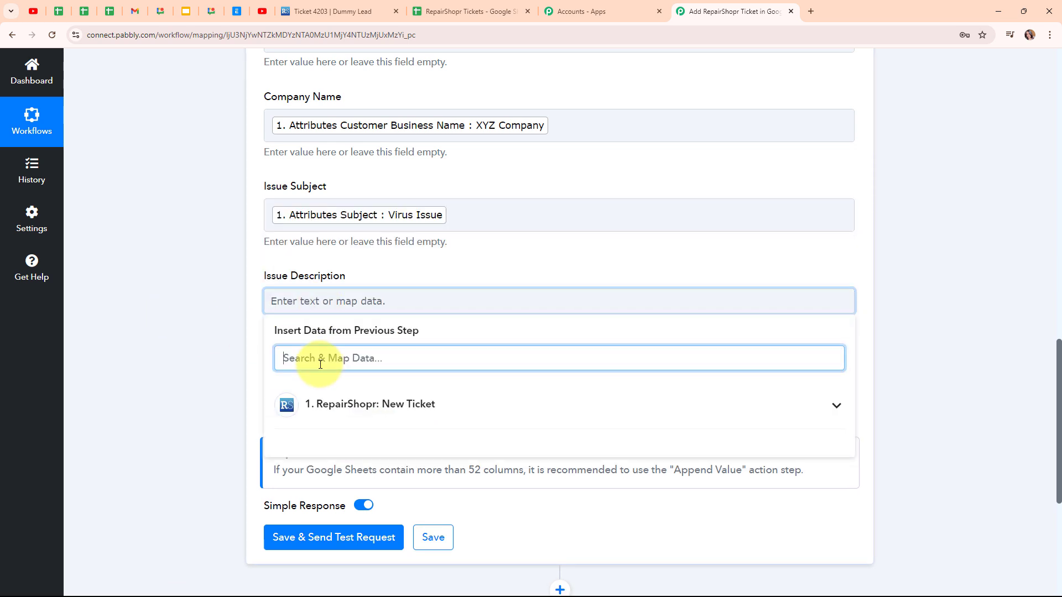
pyautogui.write('bd')
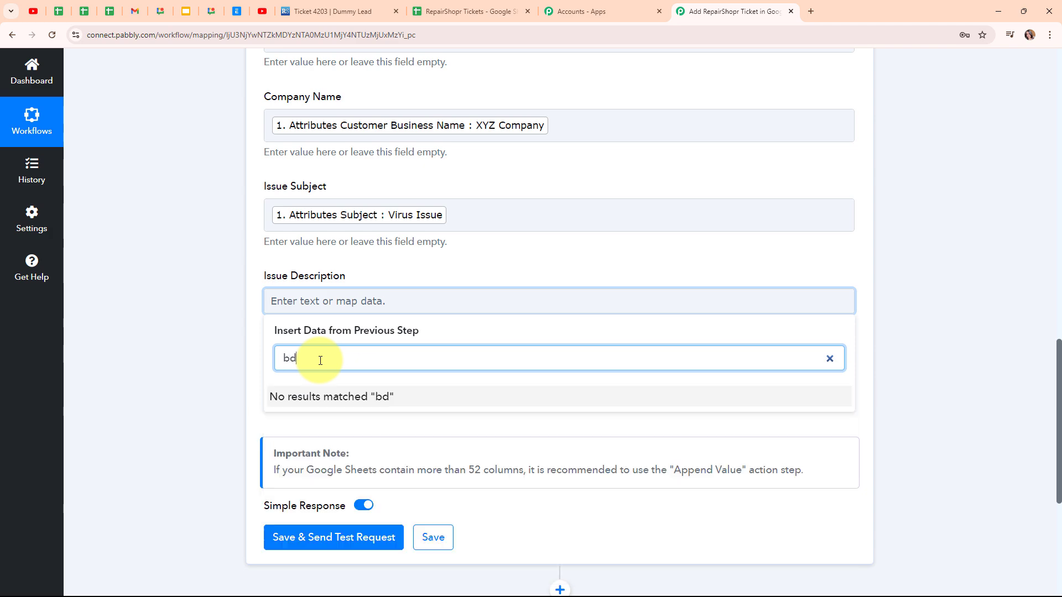
pyautogui.write('y')
pyautogui.press('BackSpace')
pyautogui.press('BackSpace')
pyautogui.write('od')
pyautogui.click(368, 441)
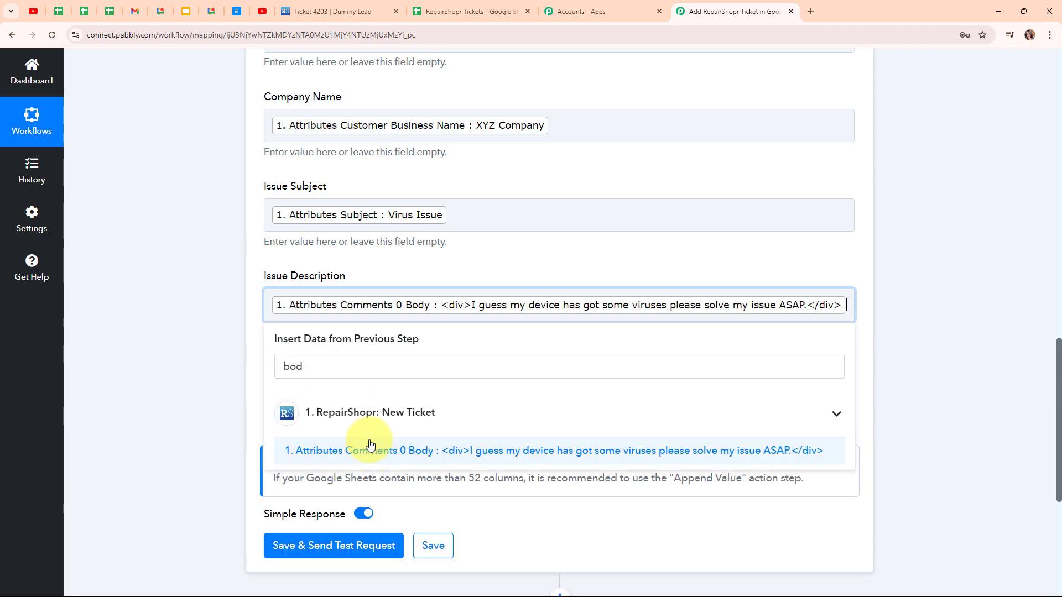
pyautogui.click(166, 343)
# Map the Priority column to the ticket's Attributes Priority field
pyautogui.scroll(-1, 381, 210)
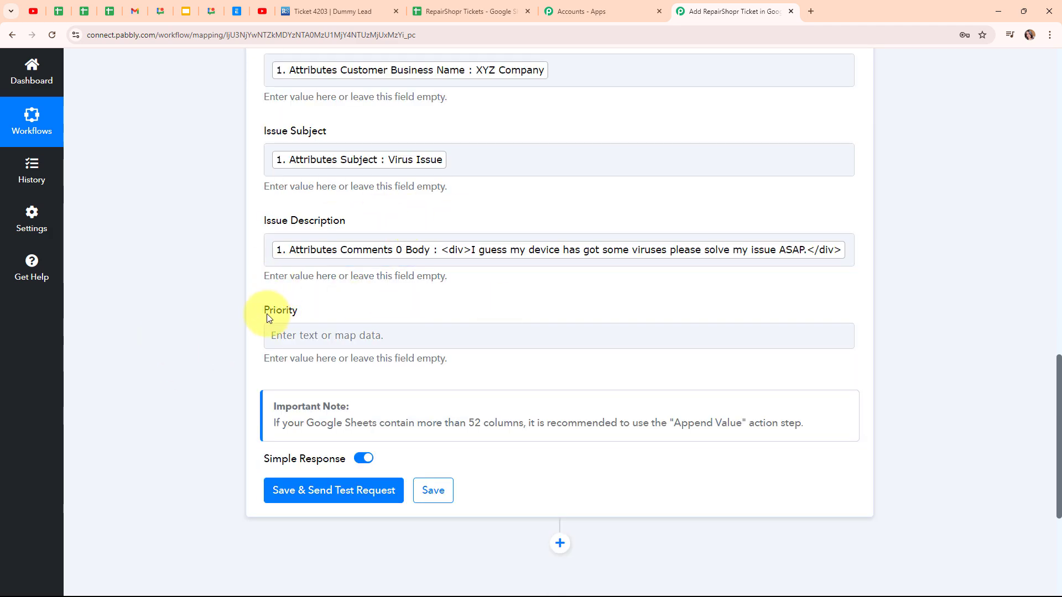
pyautogui.click(307, 335)
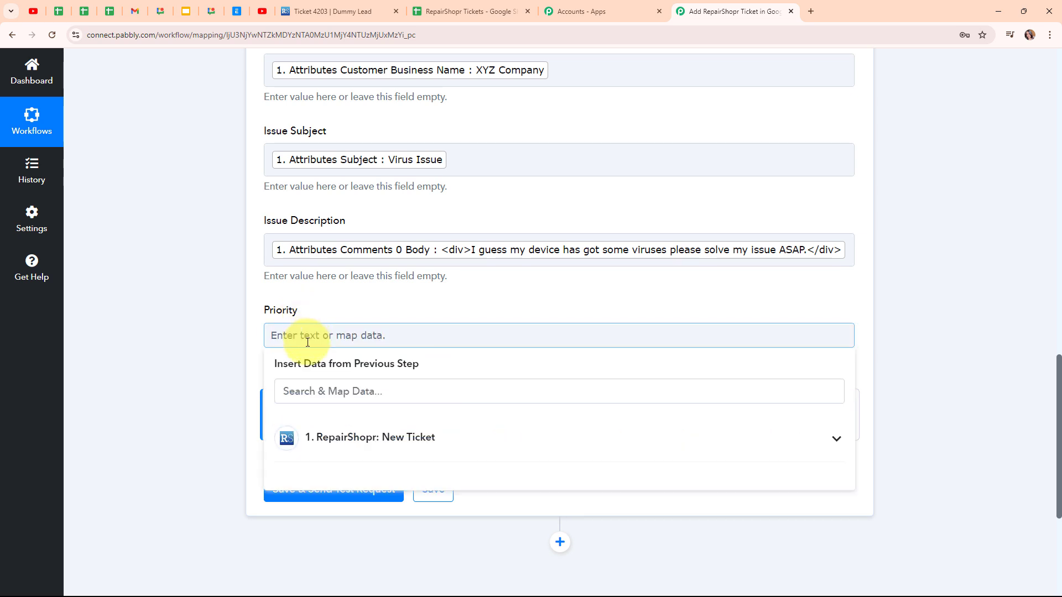
pyautogui.click(360, 392)
pyautogui.write('p')
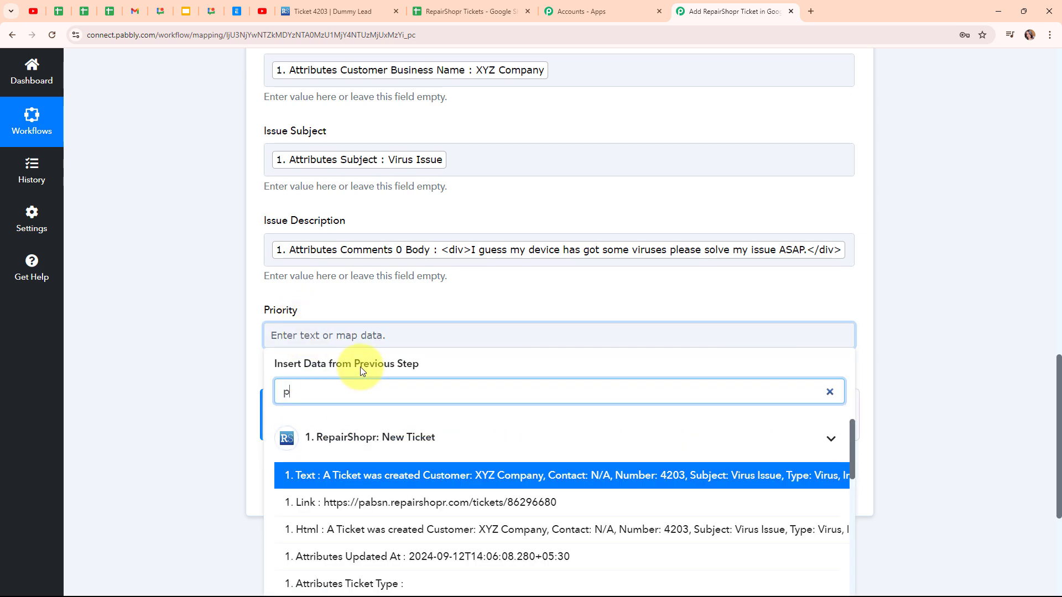
pyautogui.write('ri')
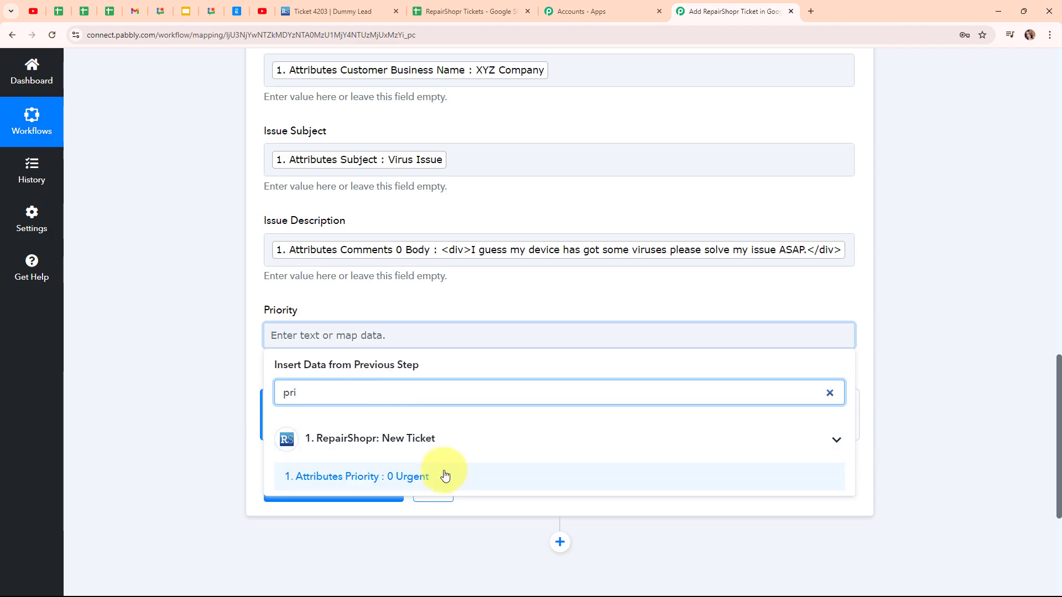
pyautogui.click(448, 484)
pyautogui.click(187, 134)
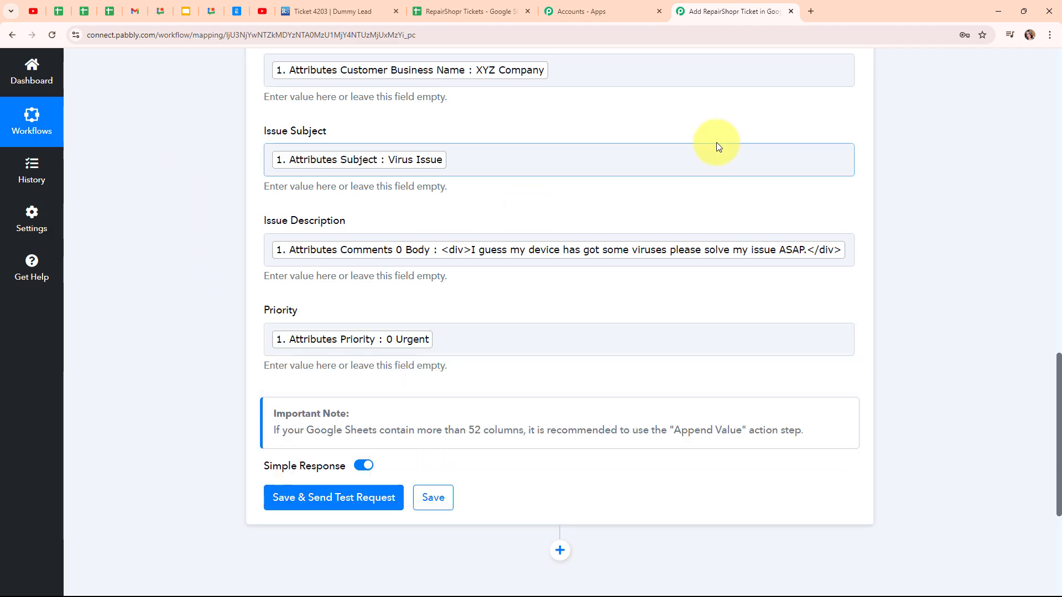
# Save the Google Sheets action with a test request, review the response, and collapse the action step
pyautogui.scroll(4, 716, 143)
pyautogui.scroll(-6, 715, 143)
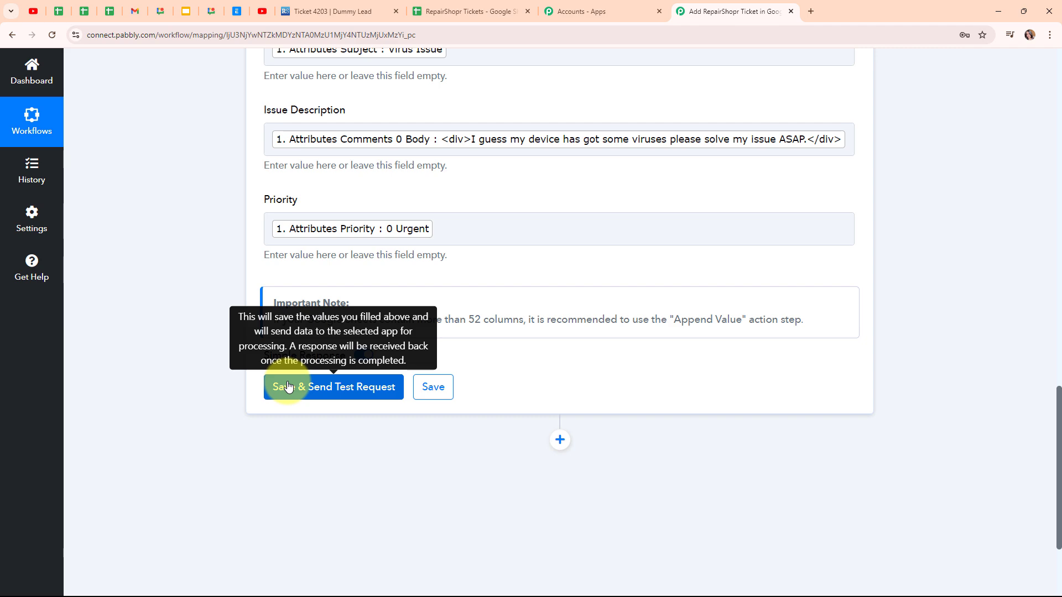
pyautogui.click(288, 386)
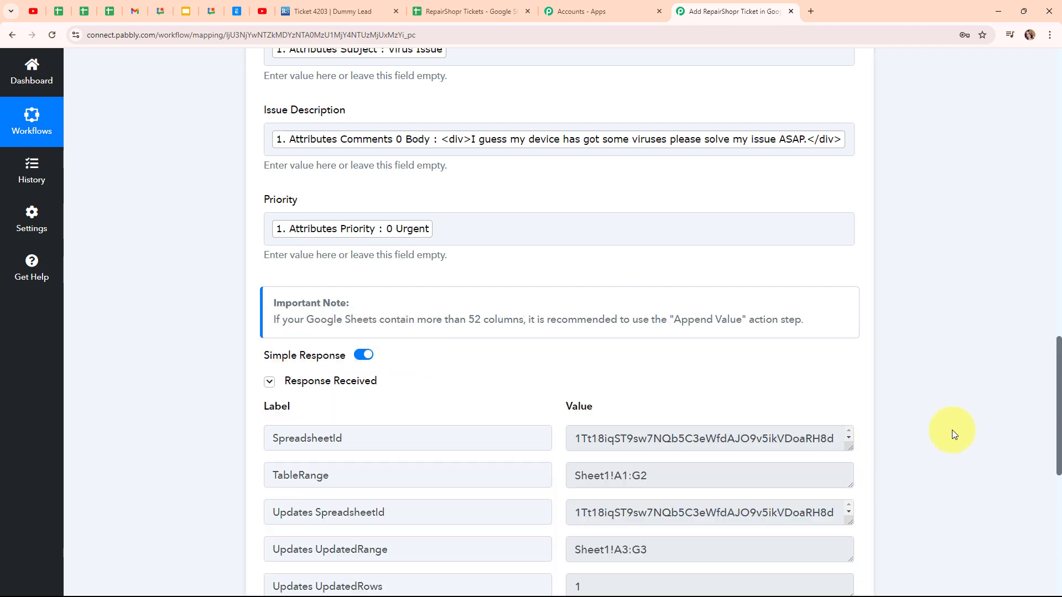
pyautogui.scroll(-5, 941, 362)
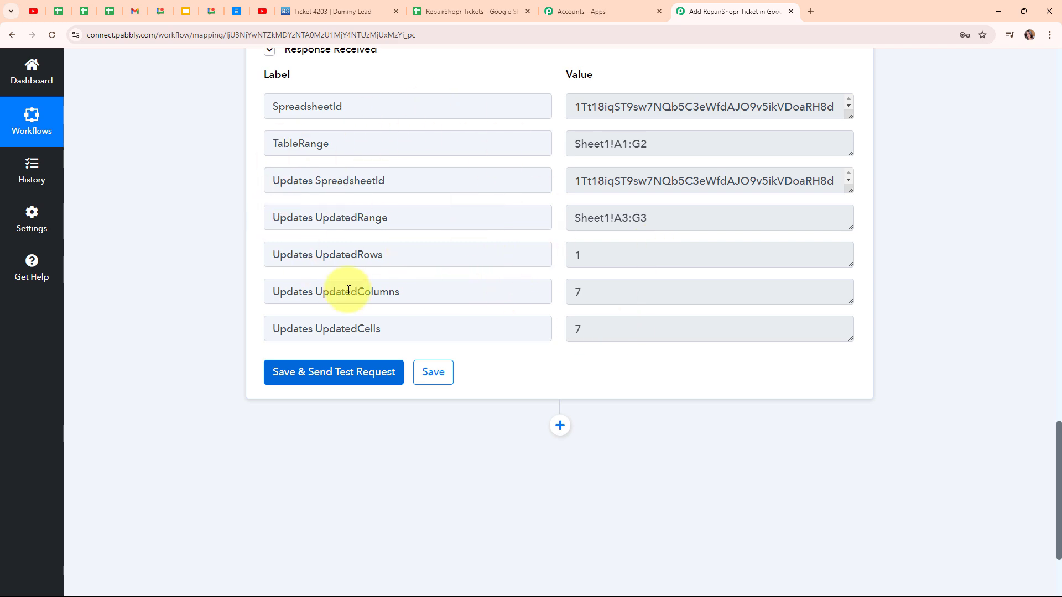
pyautogui.scroll(15, 927, 207)
pyautogui.scroll(8, 927, 206)
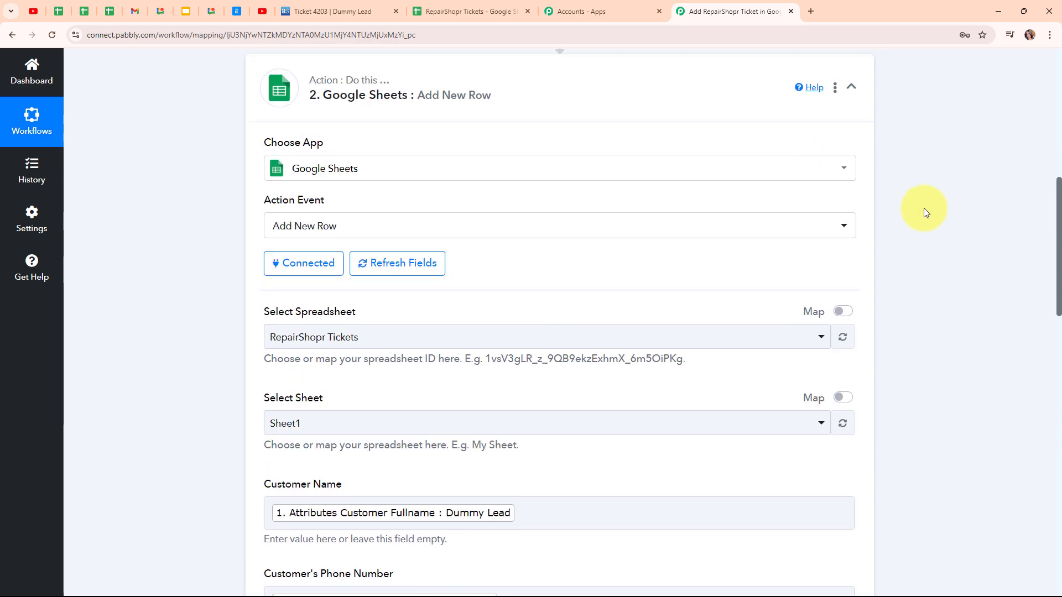
pyautogui.click(850, 91)
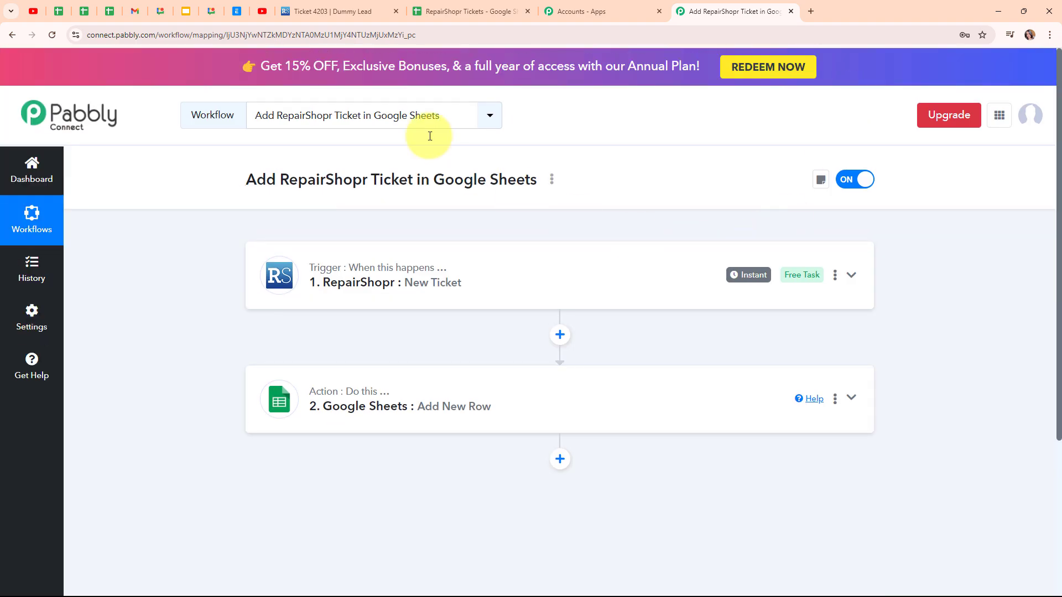
# Inspect the new ticket row in the RepairShopr Tickets spreadsheet across all columns, then return to the workflow
pyautogui.click(446, 7)
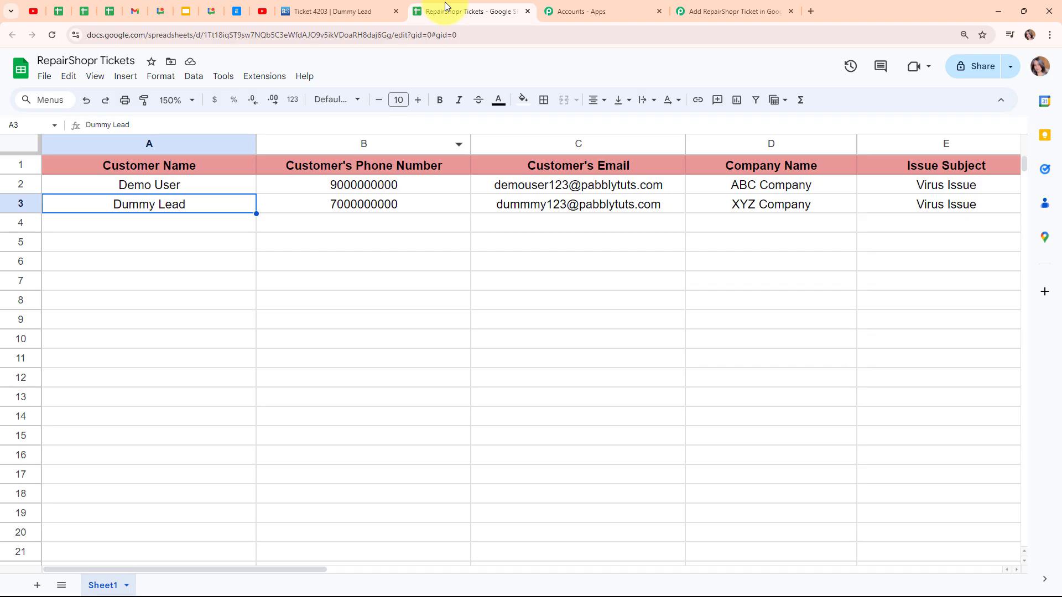
pyautogui.click(219, 228)
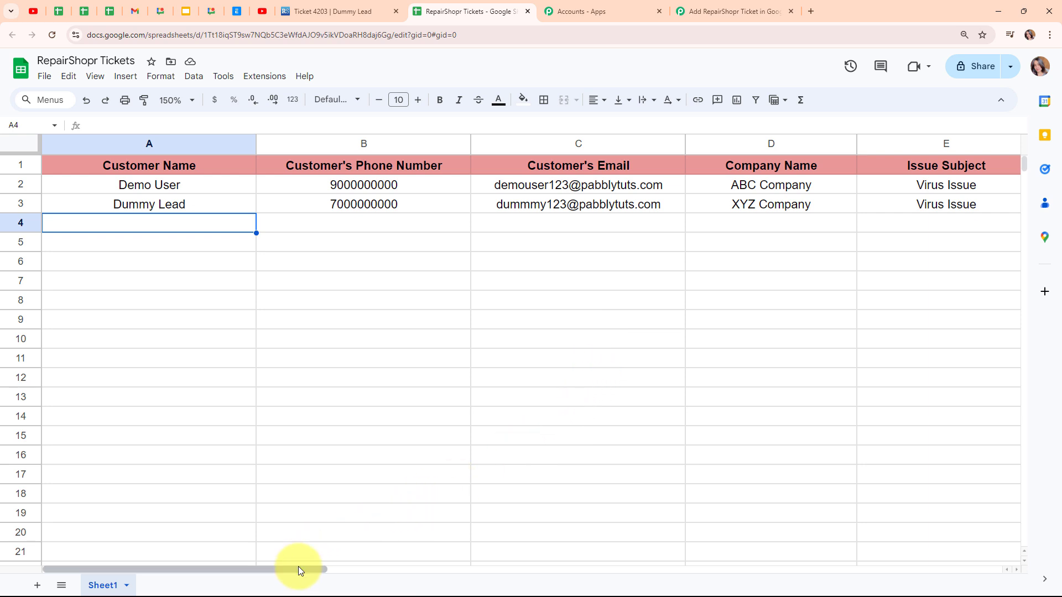
pyautogui.moveTo(298, 570); pyautogui.dragTo(483, 572)
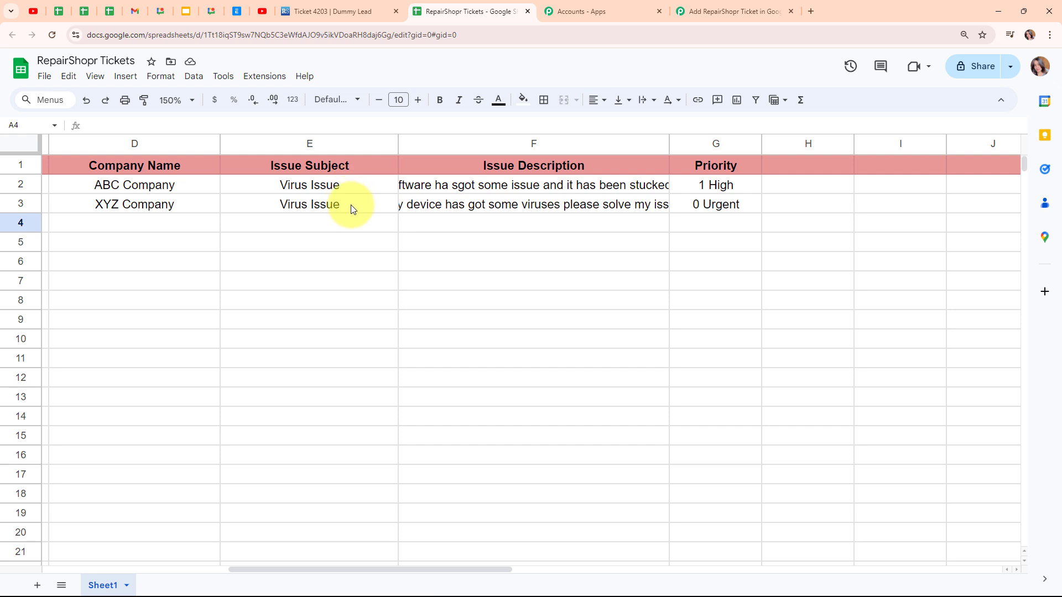
pyautogui.click(525, 208)
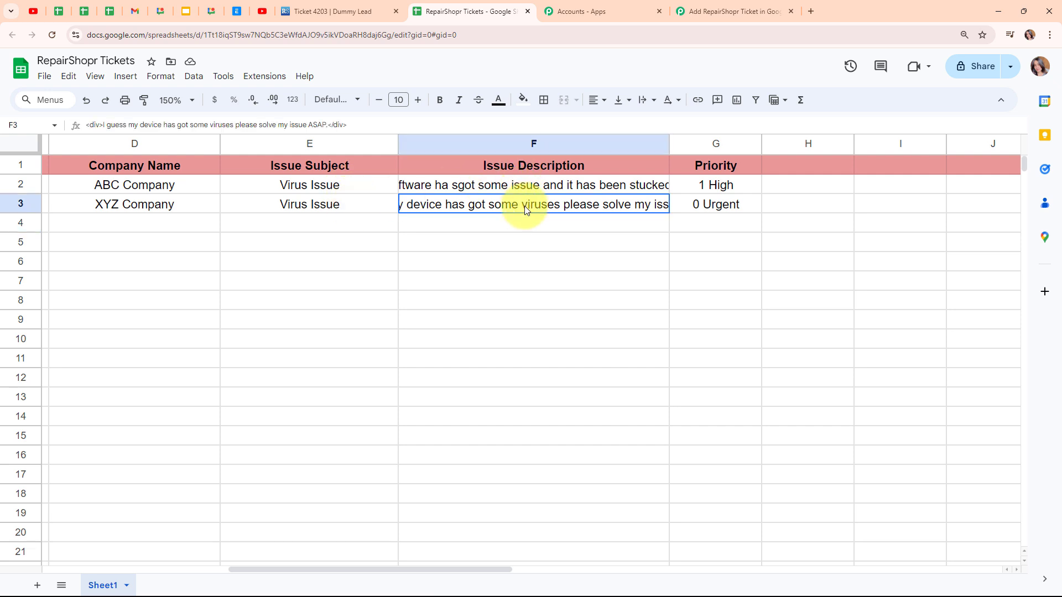
pyautogui.click(707, 213)
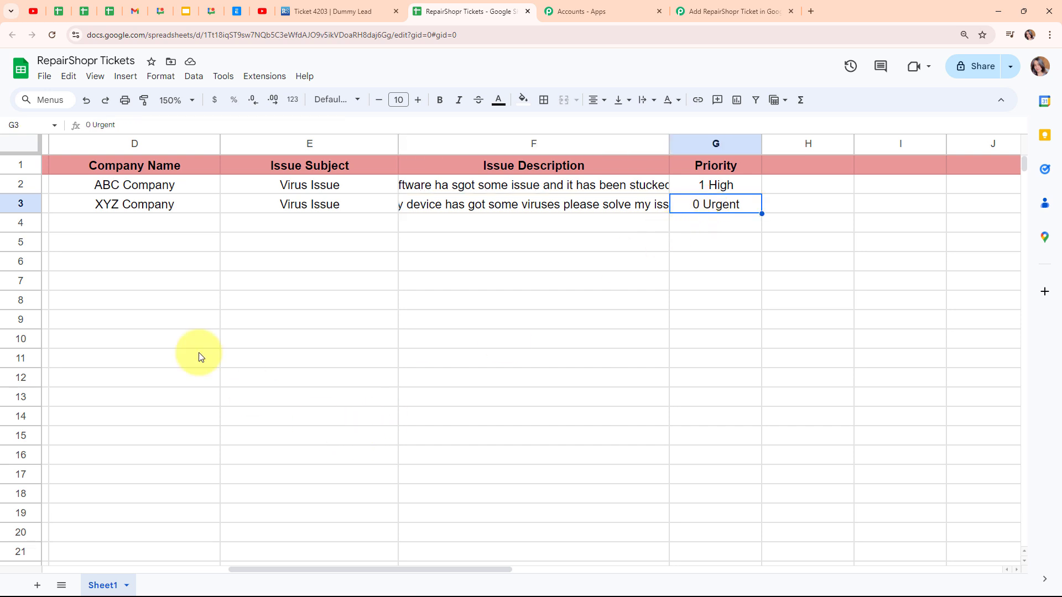
pyautogui.click(684, 7)
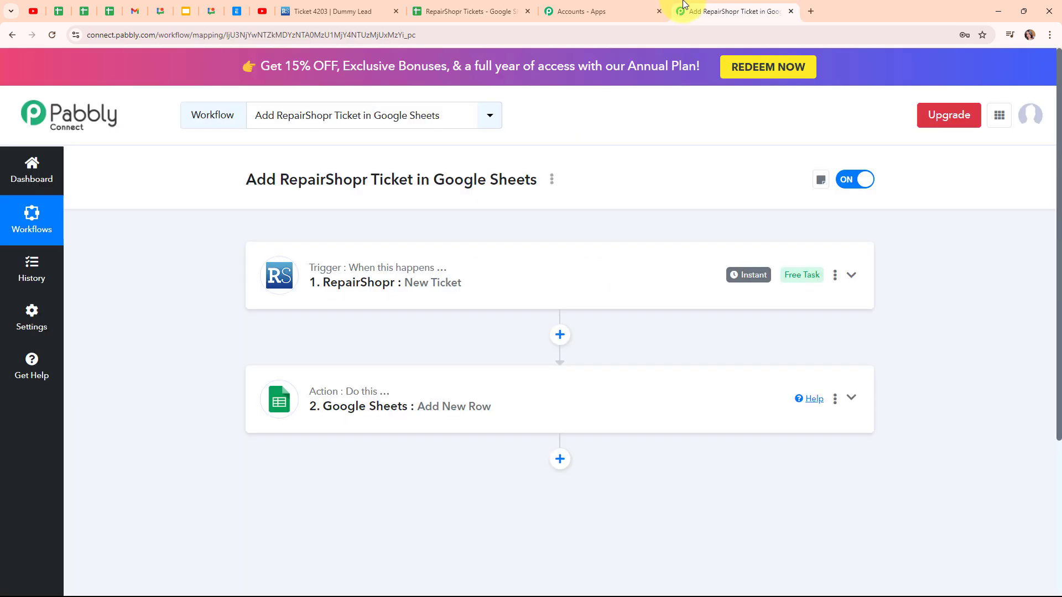